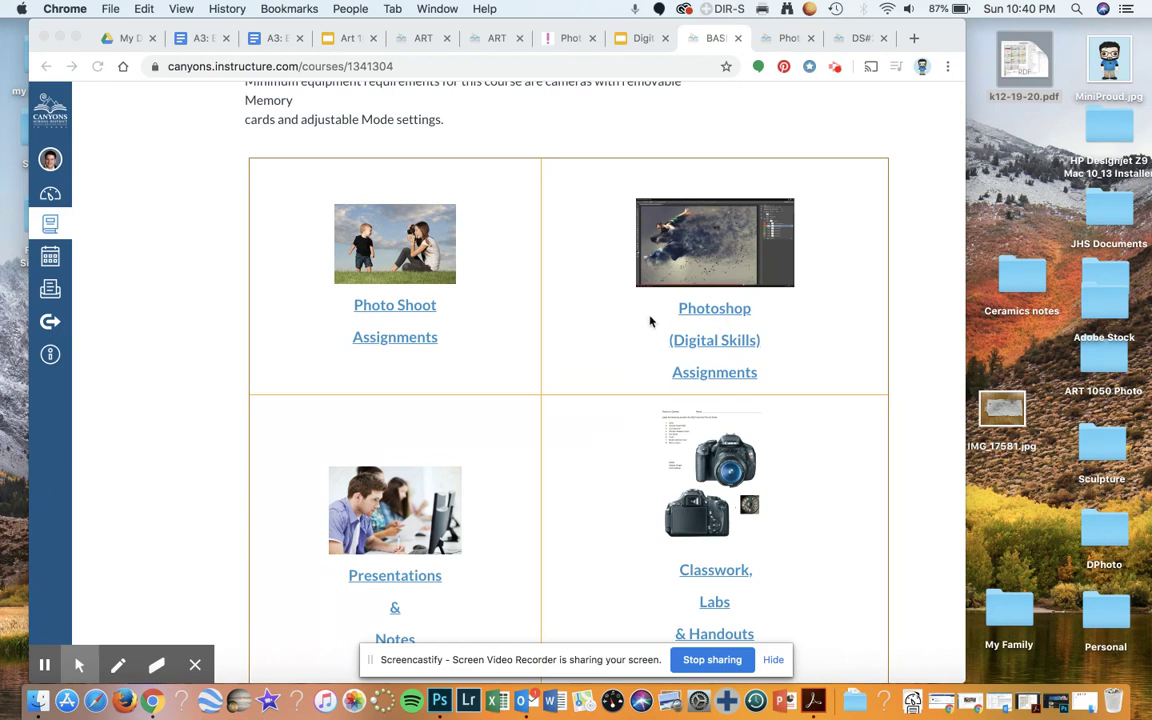
Open the DS #2 - Silhouette Collage assignment from the course's Photoshop (Digital Skills) Assignments page
{"action": "scroll", "coordinate": [644, 321], "scroll_direction": "up", "scroll_amount": 20}
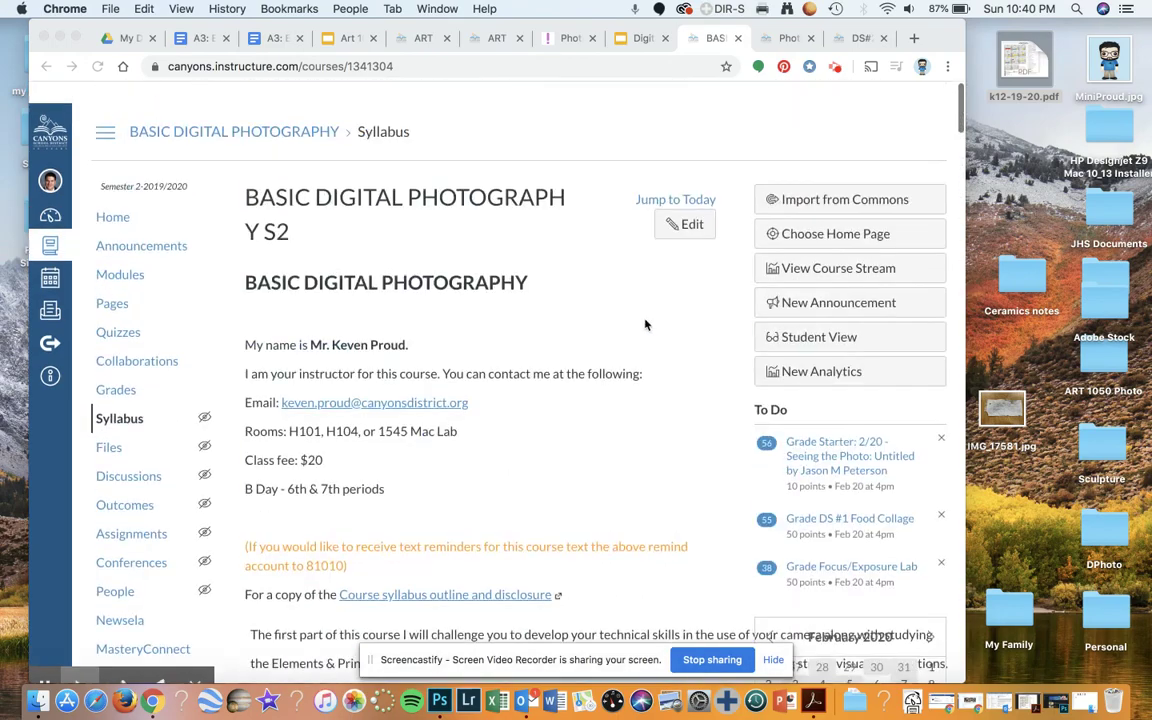
{"action": "scroll", "coordinate": [645, 325], "scroll_direction": "down", "scroll_amount": 12}
{"action": "scroll", "coordinate": [645, 325], "scroll_direction": "down", "scroll_amount": 5}
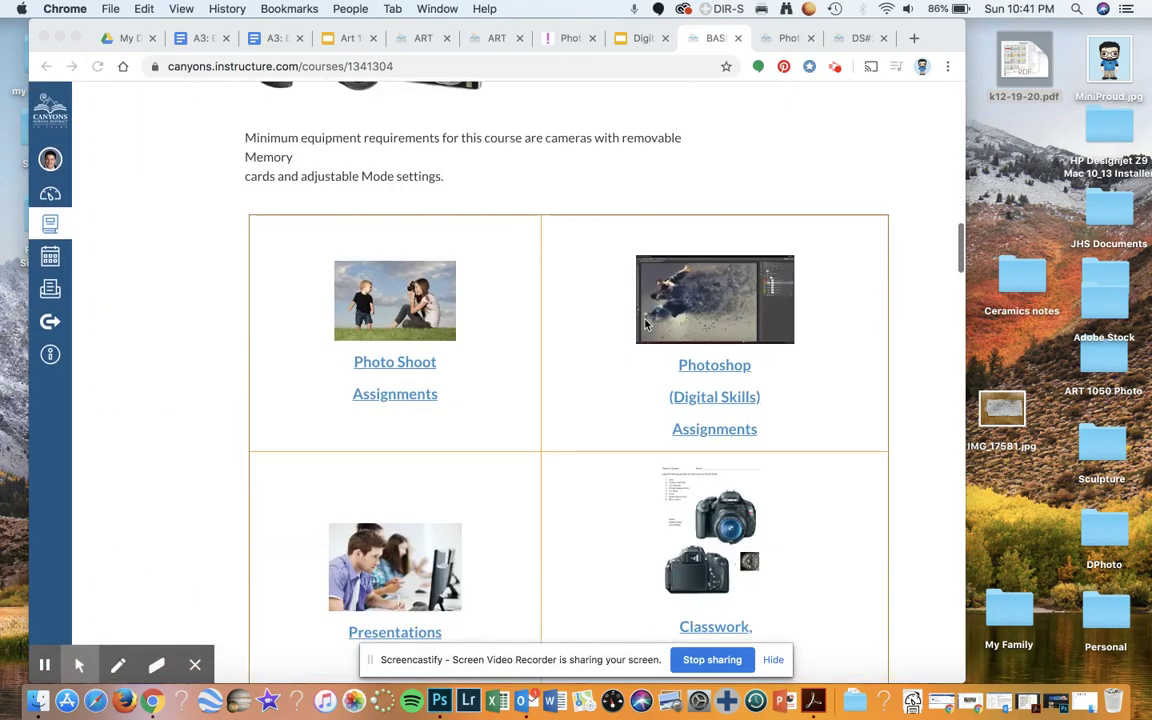
{"action": "left_click", "coordinate": [724, 370]}
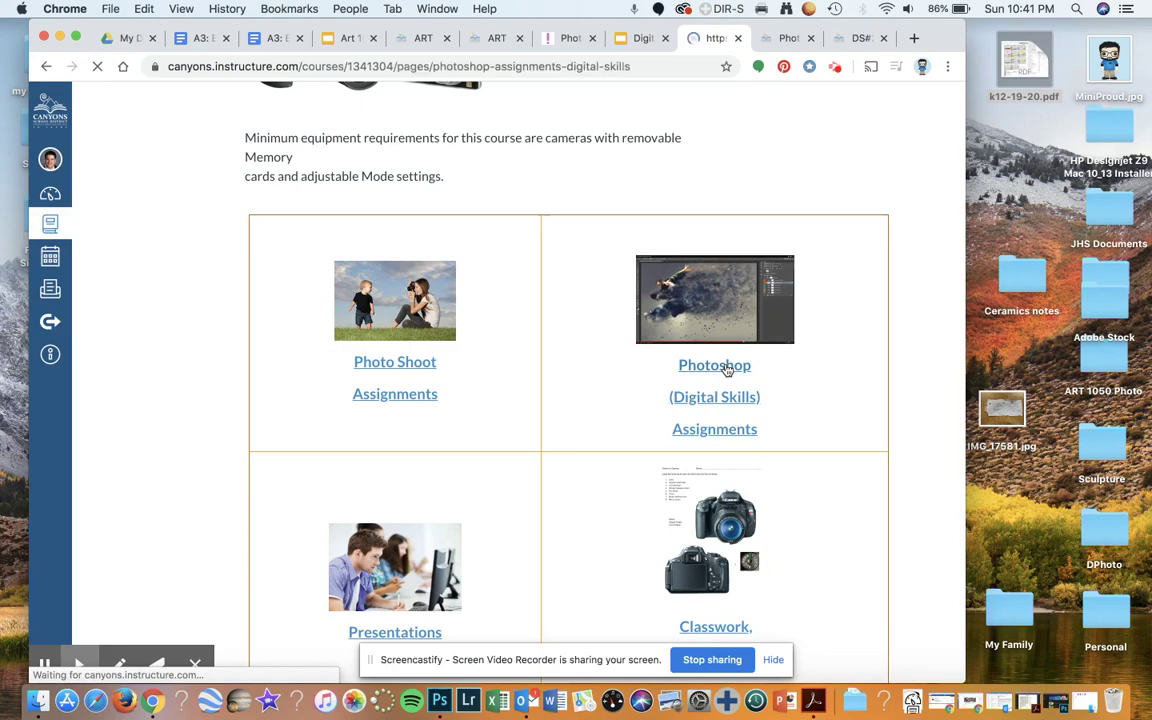
{"action": "scroll", "coordinate": [532, 380], "scroll_direction": "down", "scroll_amount": 4}
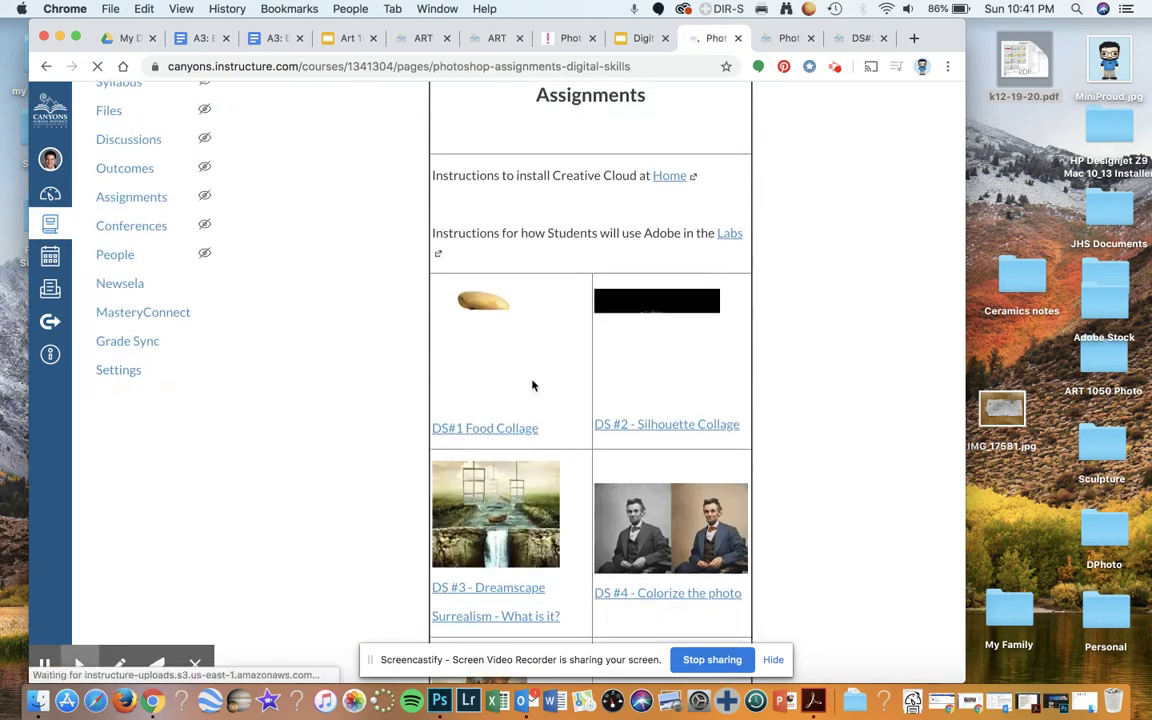
{"action": "left_click", "coordinate": [670, 430]}
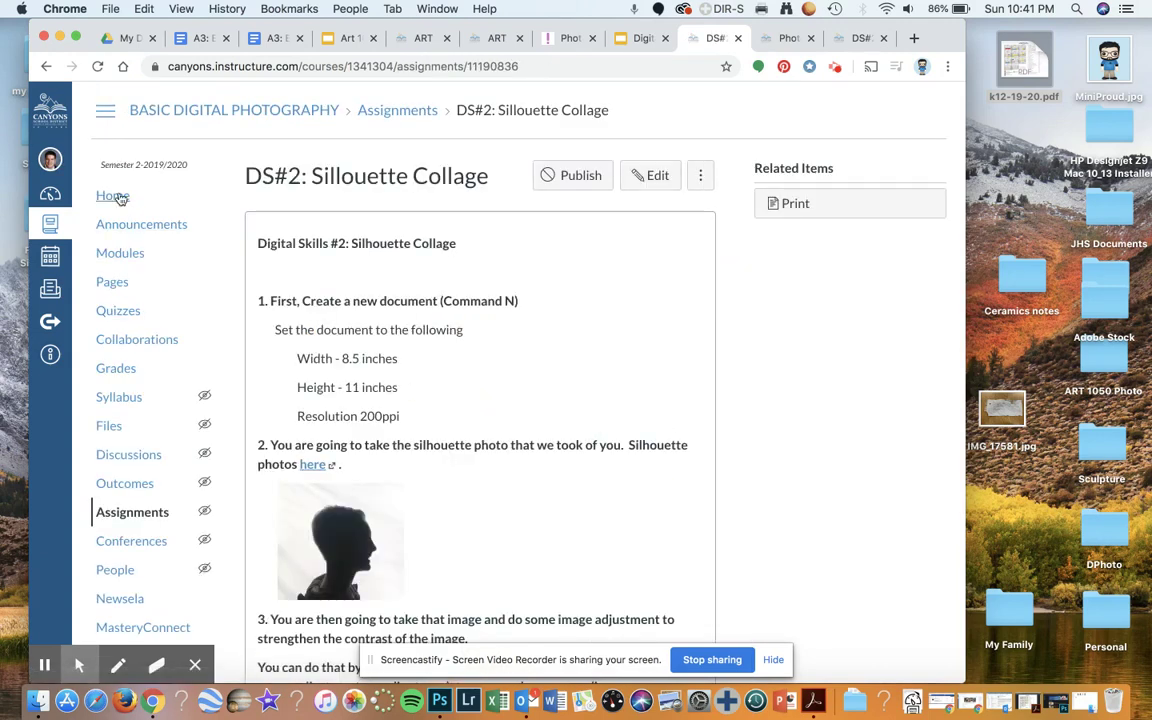
Hide the course navigation and read through the Silhouette Collage instructions, including the example collage and image requirements
{"action": "left_click", "coordinate": [95, 106]}
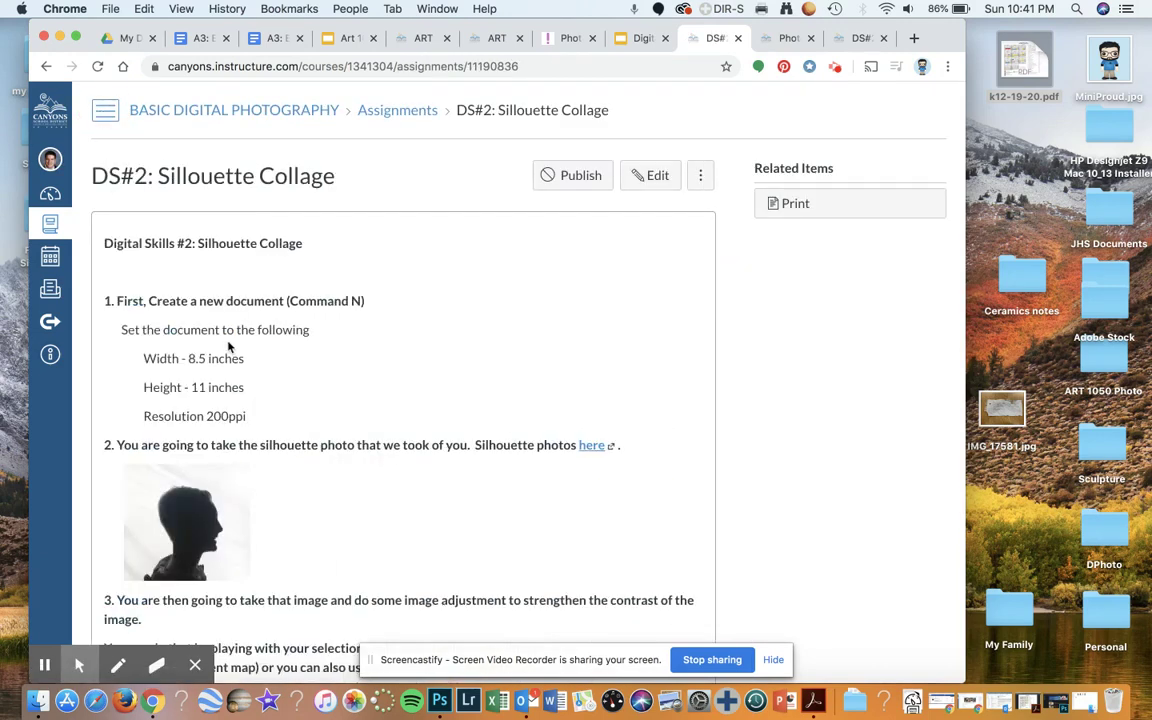
{"action": "scroll", "coordinate": [357, 323], "scroll_direction": "down", "scroll_amount": 5}
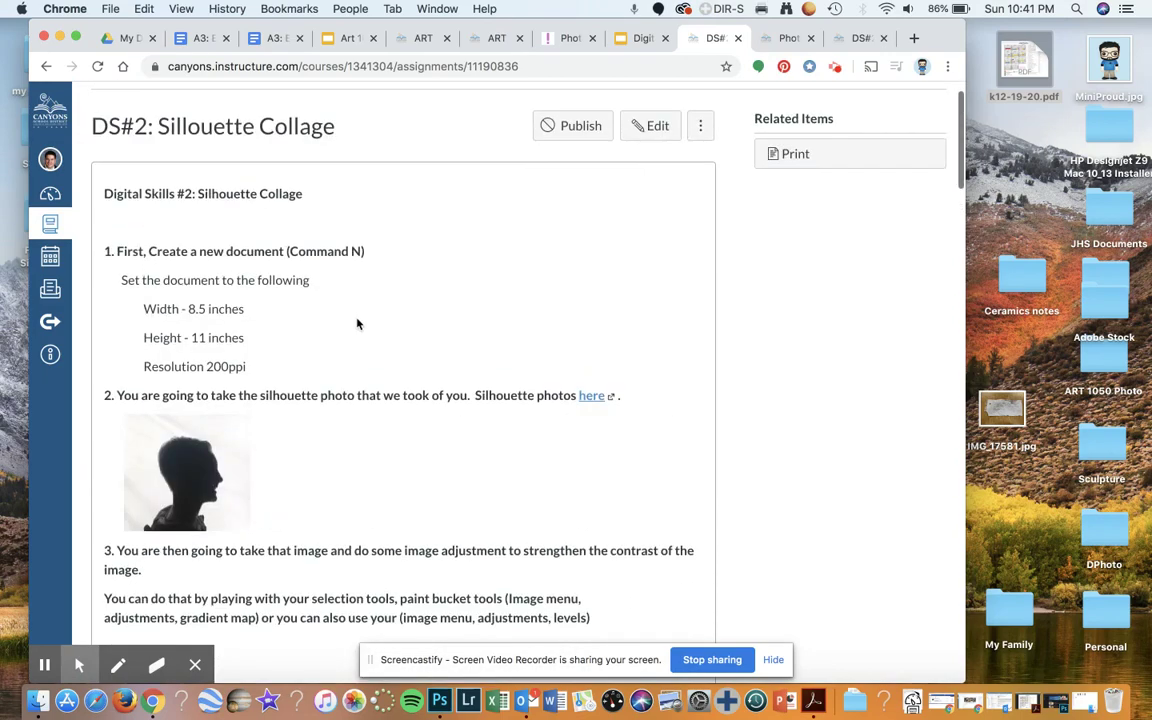
{"action": "scroll", "coordinate": [357, 323], "scroll_direction": "down", "scroll_amount": 10}
{"action": "scroll", "coordinate": [536, 326], "scroll_direction": "up", "scroll_amount": 3}
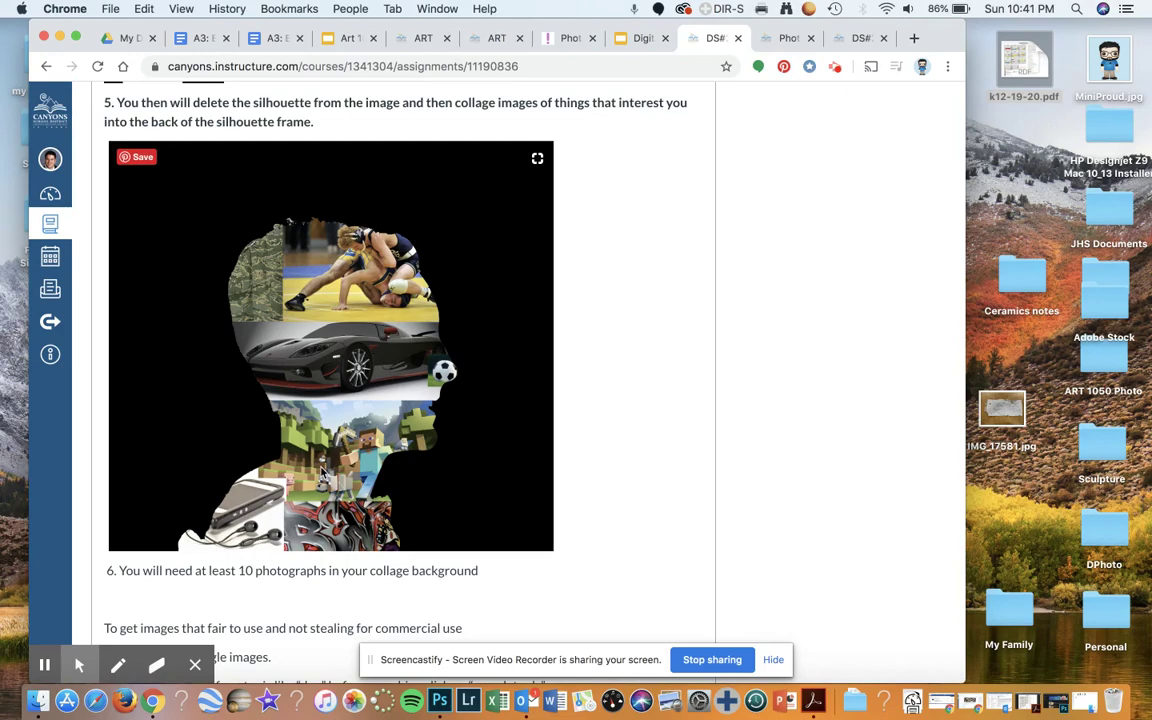
{"action": "scroll", "coordinate": [321, 472], "scroll_direction": "down", "scroll_amount": 3}
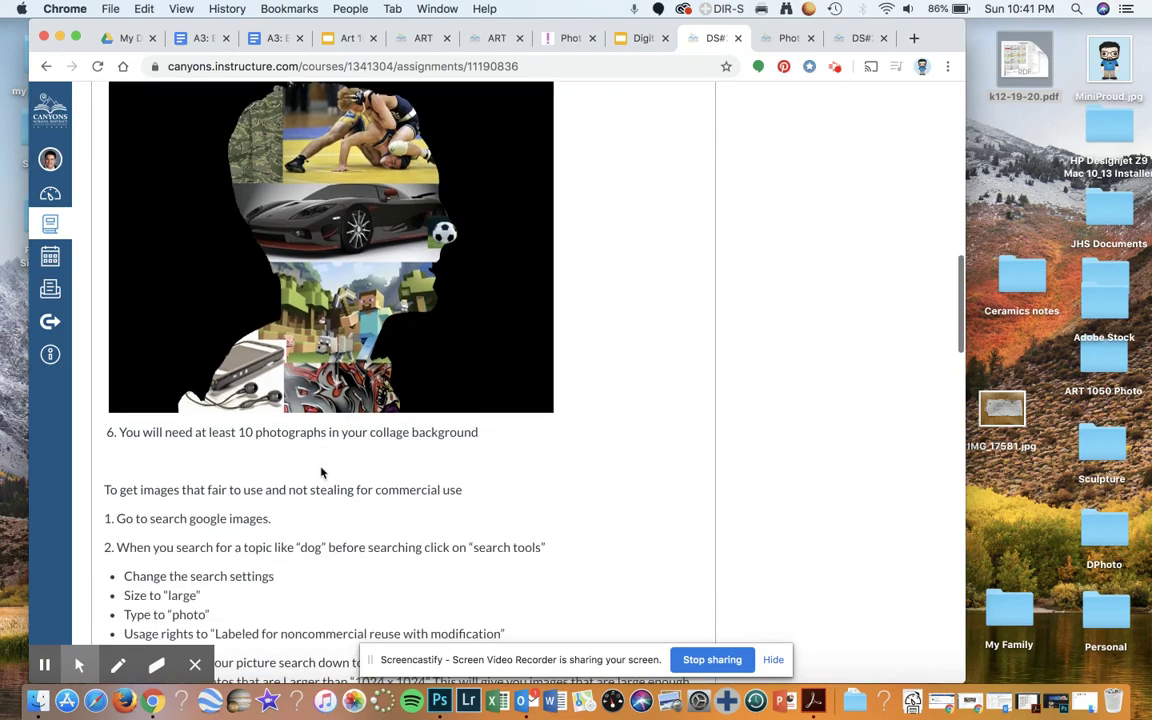
{"action": "scroll", "coordinate": [321, 472], "scroll_direction": "up", "scroll_amount": 15}
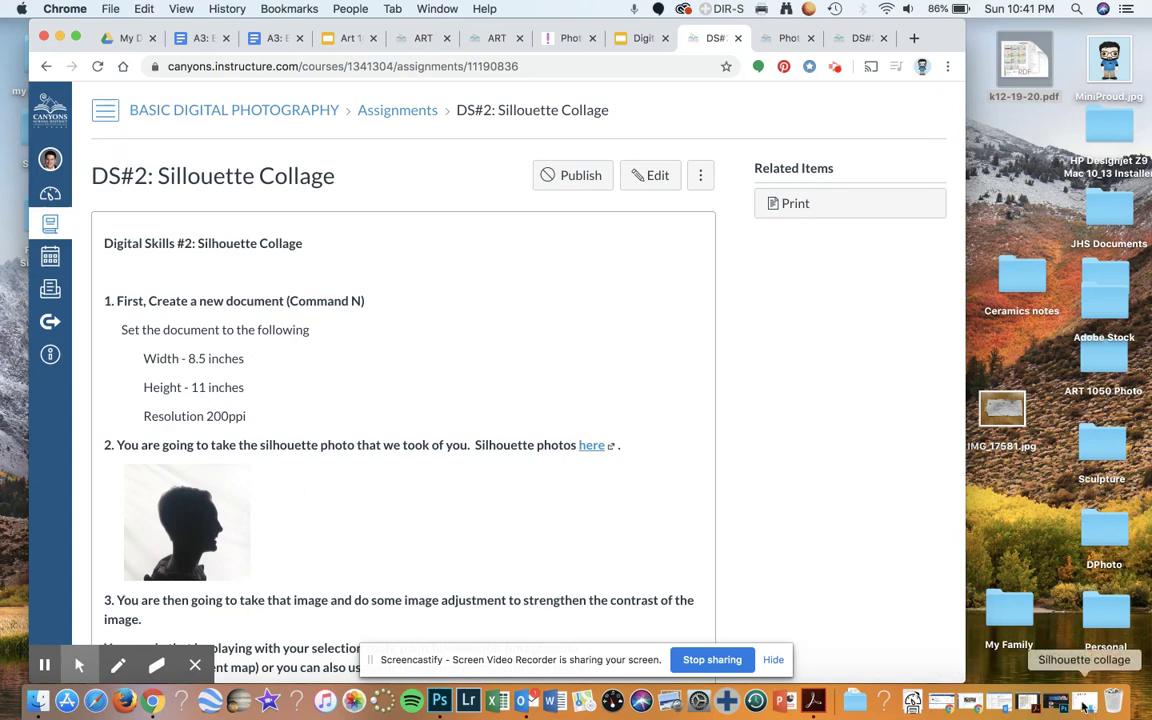
Switch to Photoshop and create a new portrait document 8.5 by 11 inches at 200 pixels/inch with a white background
{"action": "left_click", "coordinate": [1028, 702]}
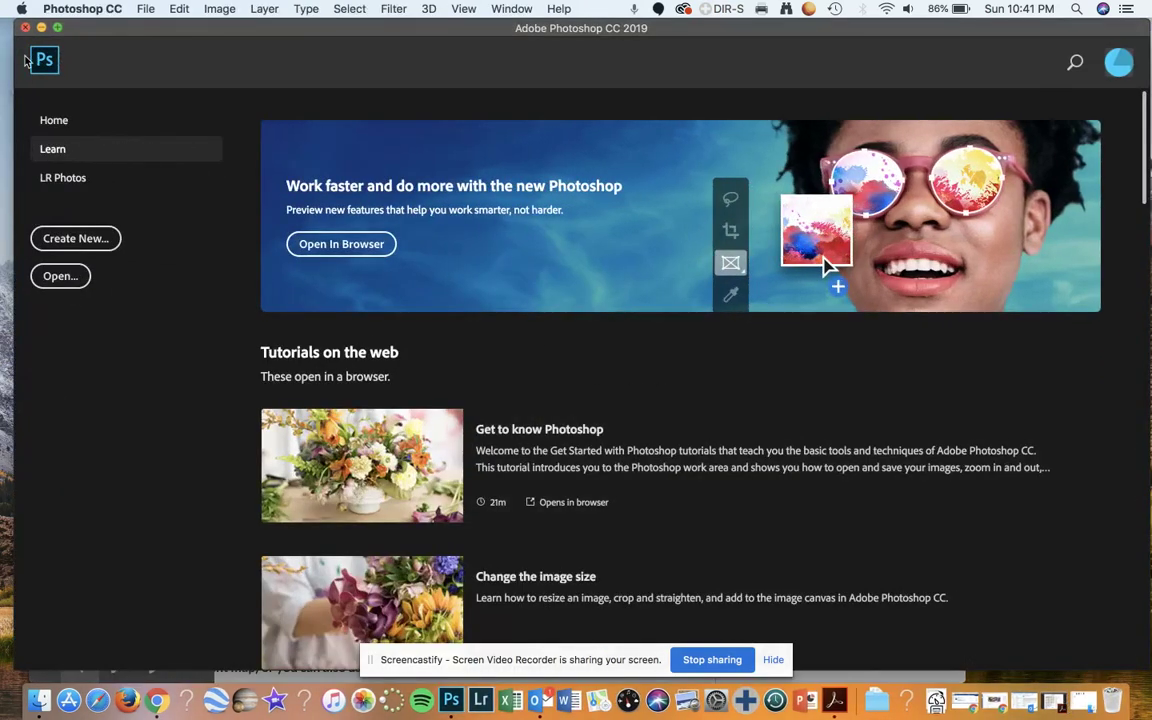
{"action": "left_click", "coordinate": [57, 241]}
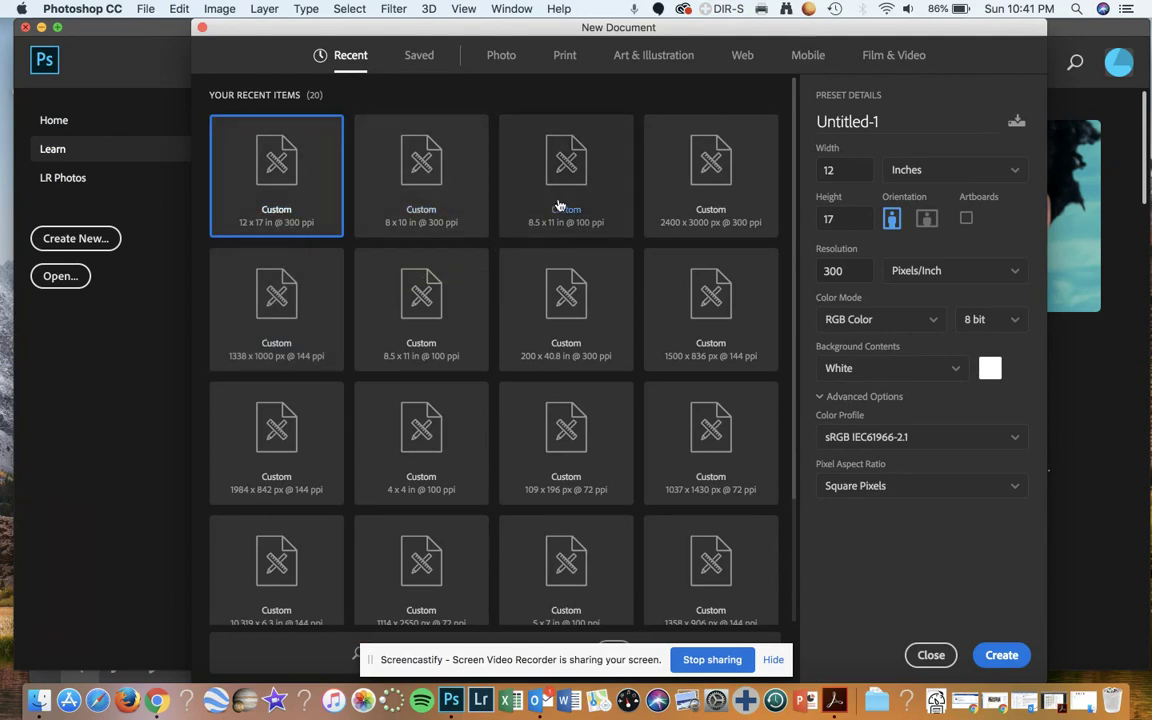
{"action": "left_click", "coordinate": [567, 166]}
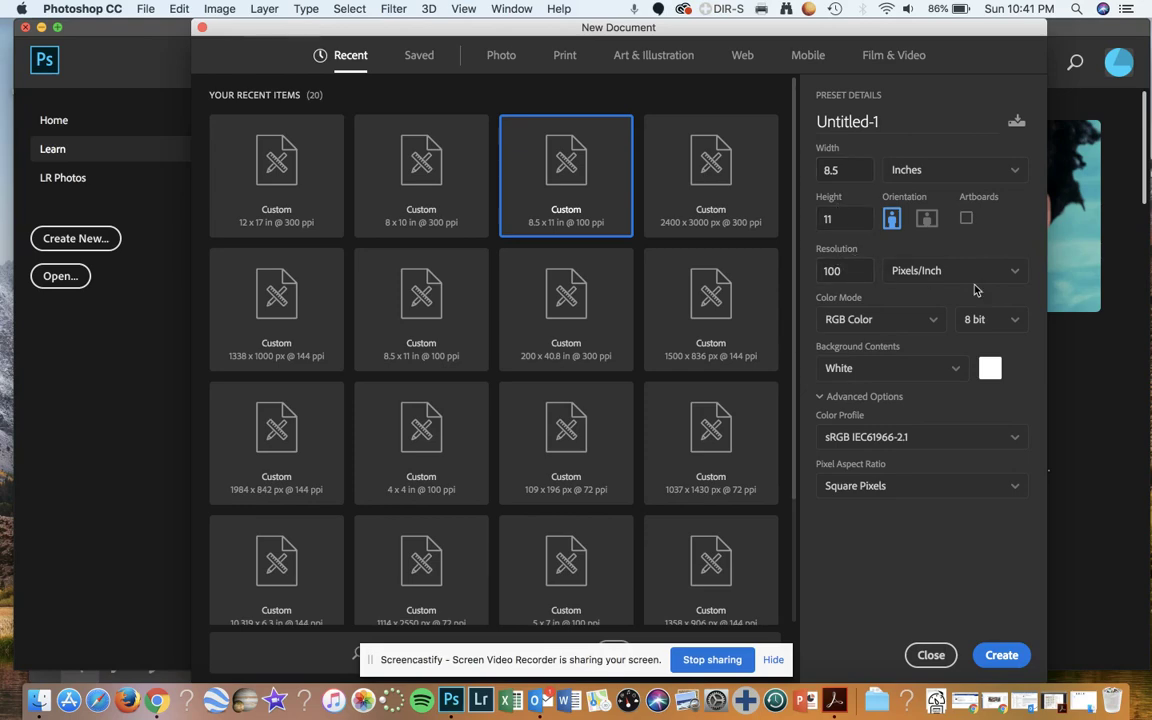
{"action": "key", "text": "super+Tab"}
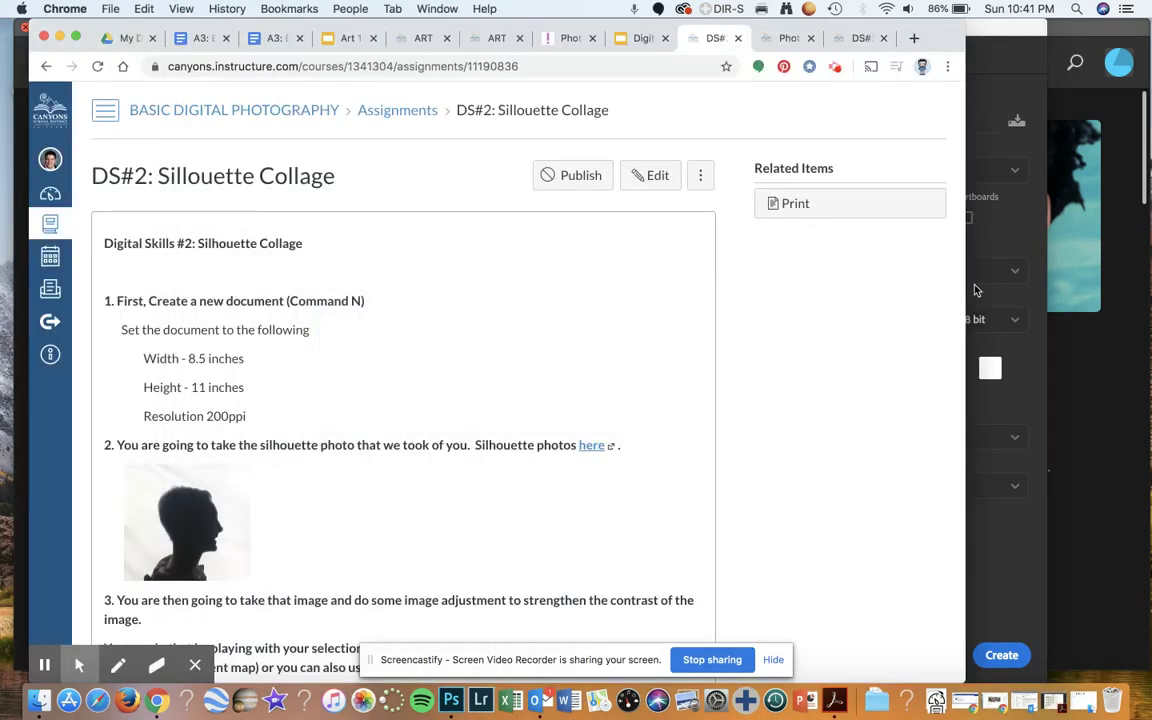
{"action": "key", "text": "super+Tab"}
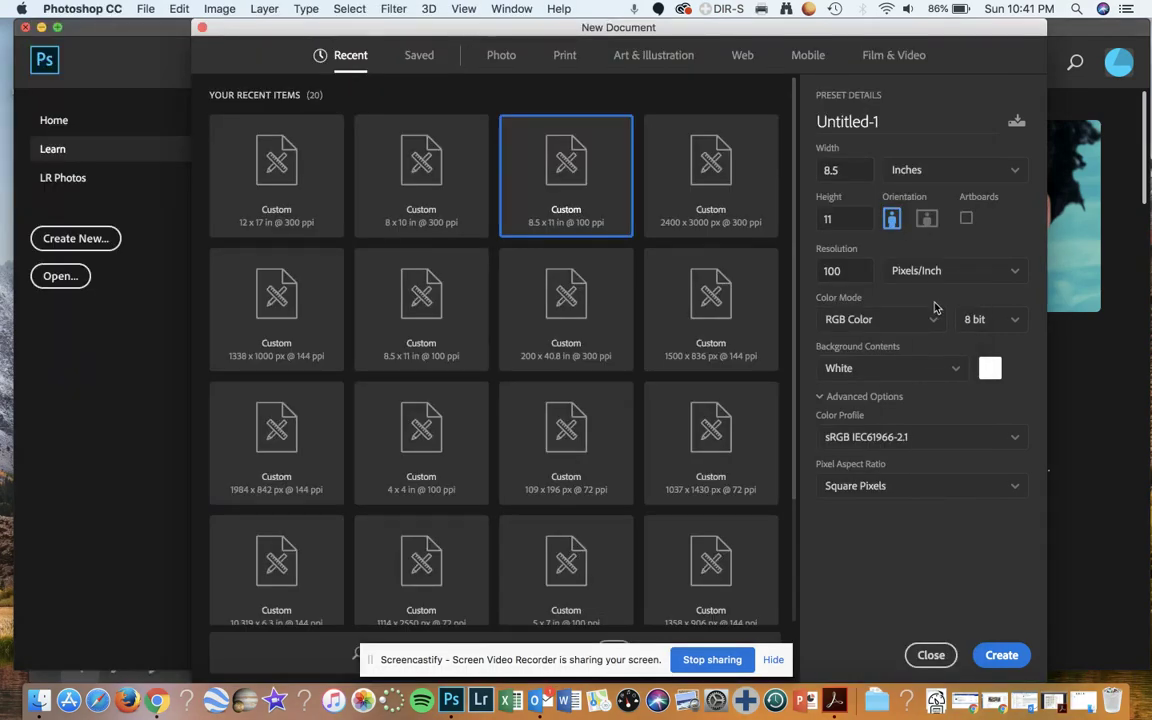
{"action": "double_click", "coordinate": [841, 271]}
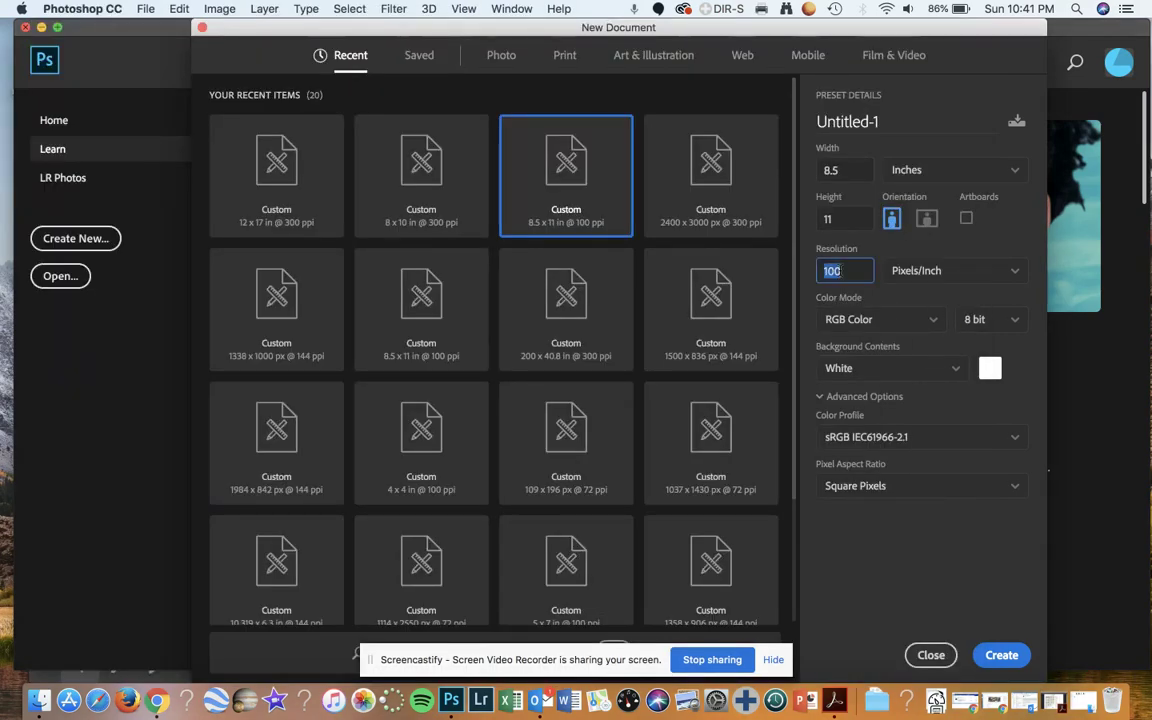
{"action": "type", "text": "200"}
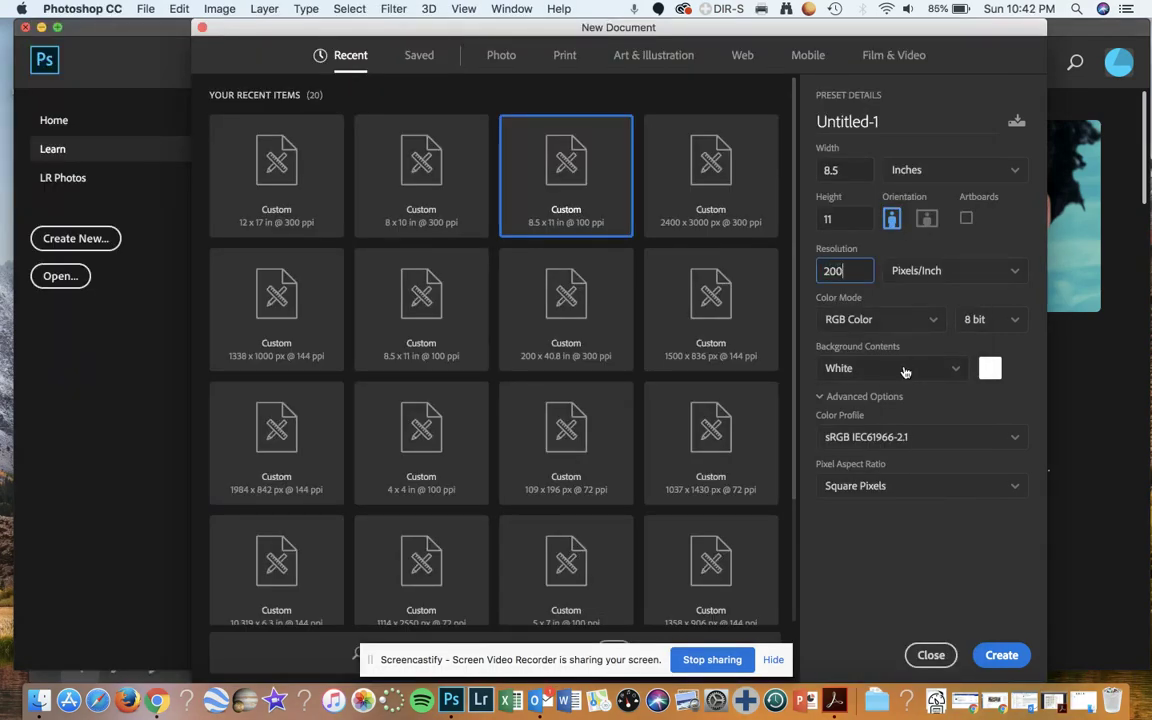
{"action": "left_click", "coordinate": [999, 656]}
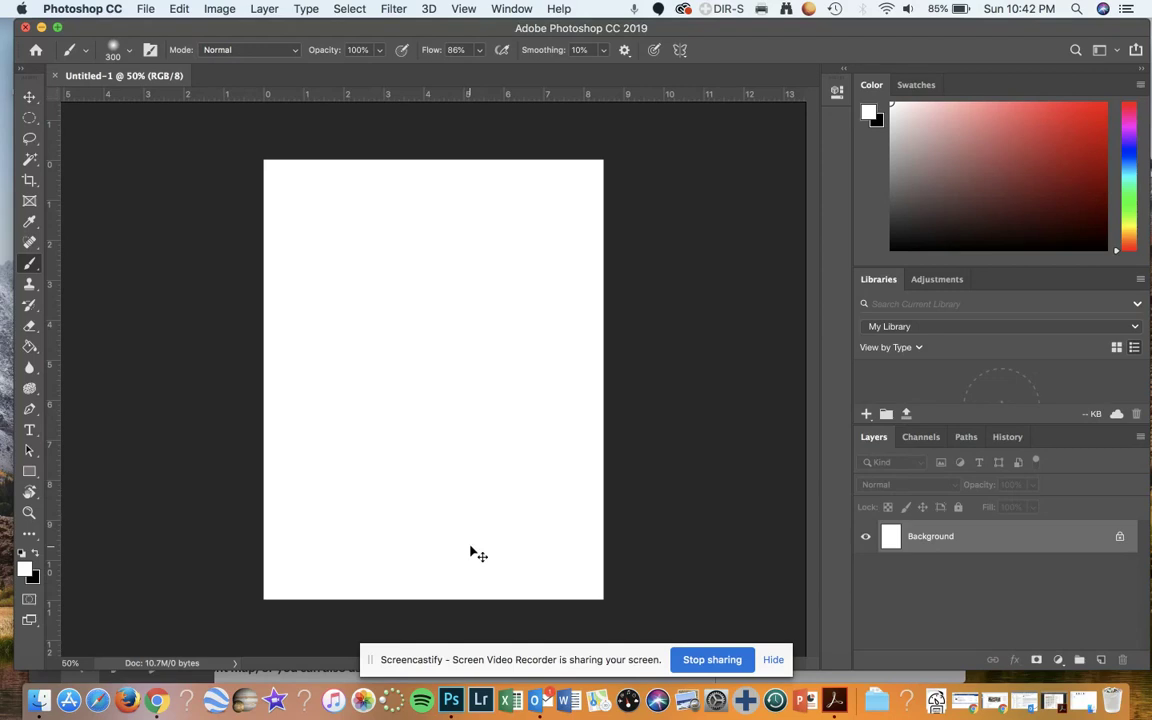
Return to the assignment in Chrome, open its silhouette photos link, and download the last ponytail silhouette from the 6th Period folder
{"action": "key", "text": "super+Tab"}
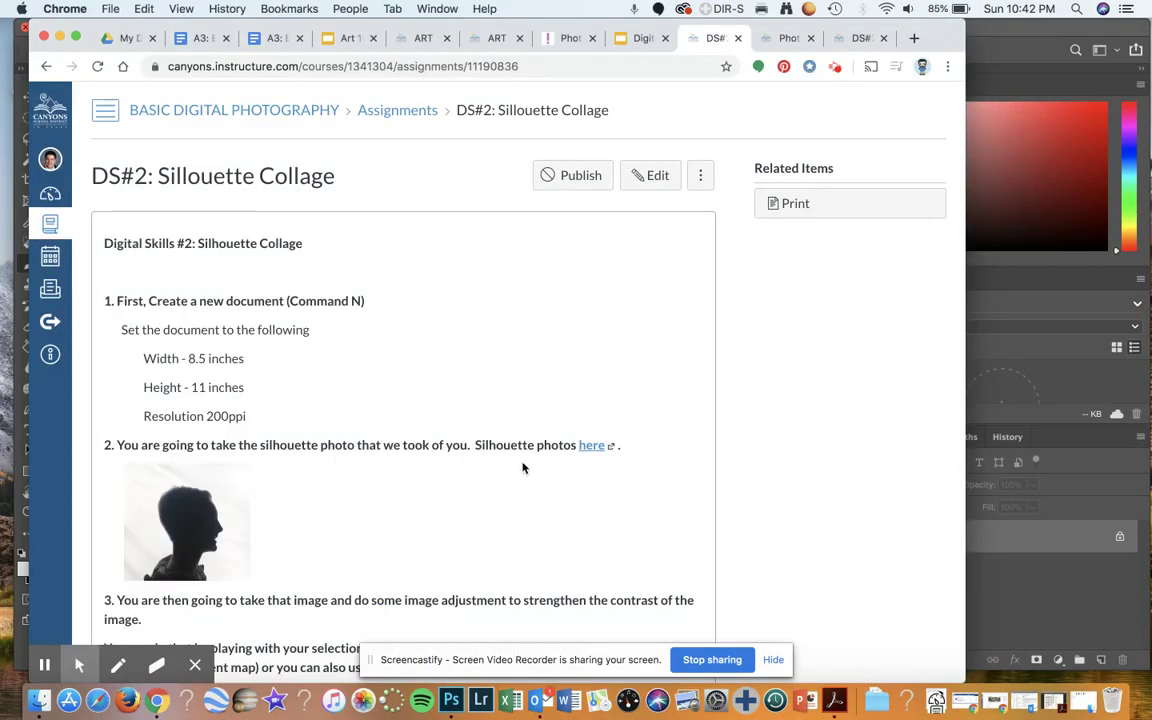
{"action": "left_click", "coordinate": [593, 452]}
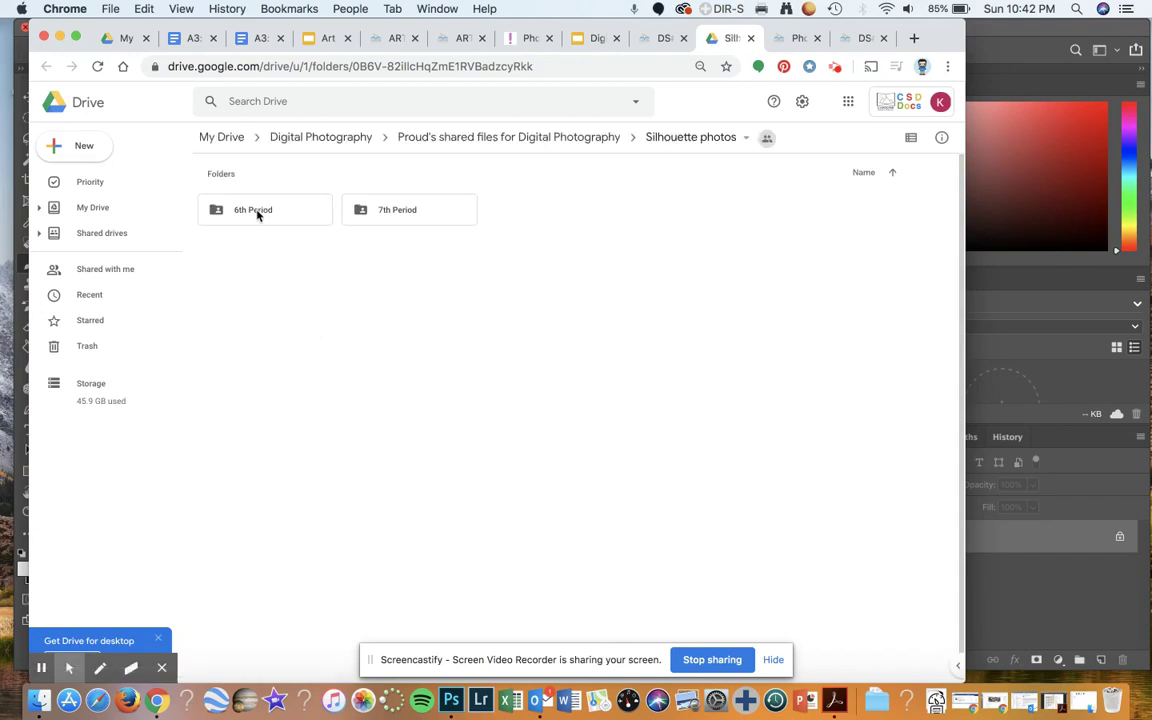
{"action": "double_click", "coordinate": [257, 214]}
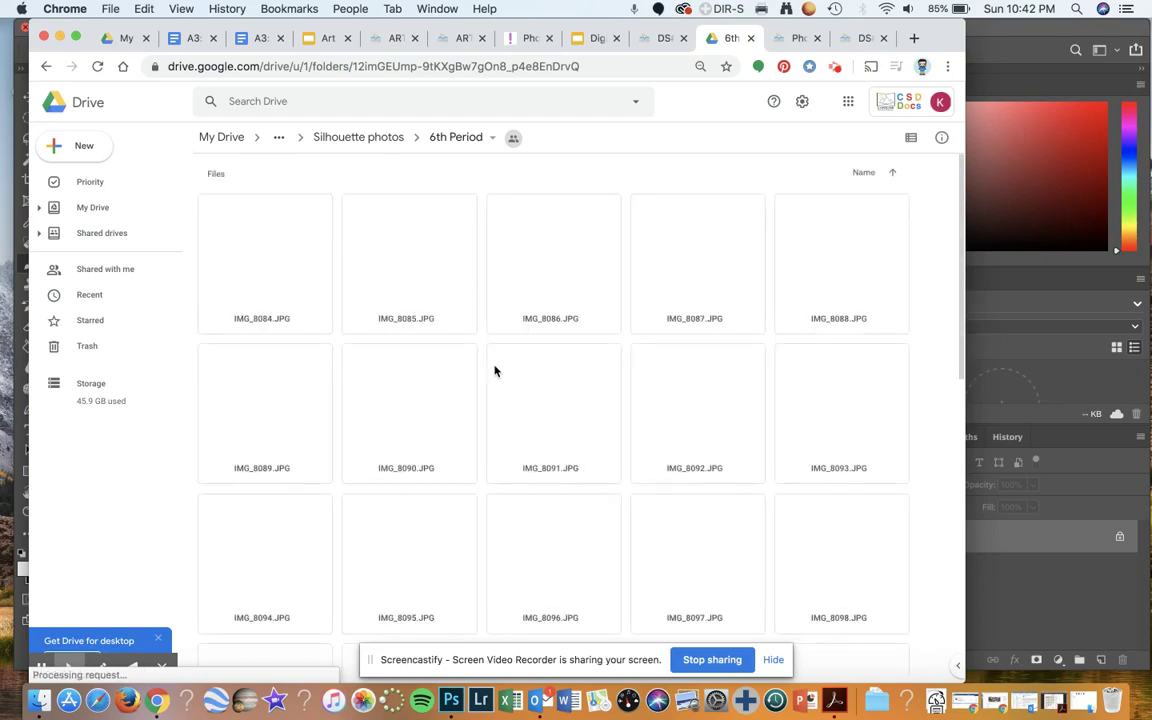
{"action": "scroll", "coordinate": [494, 371], "scroll_direction": "down", "scroll_amount": 10}
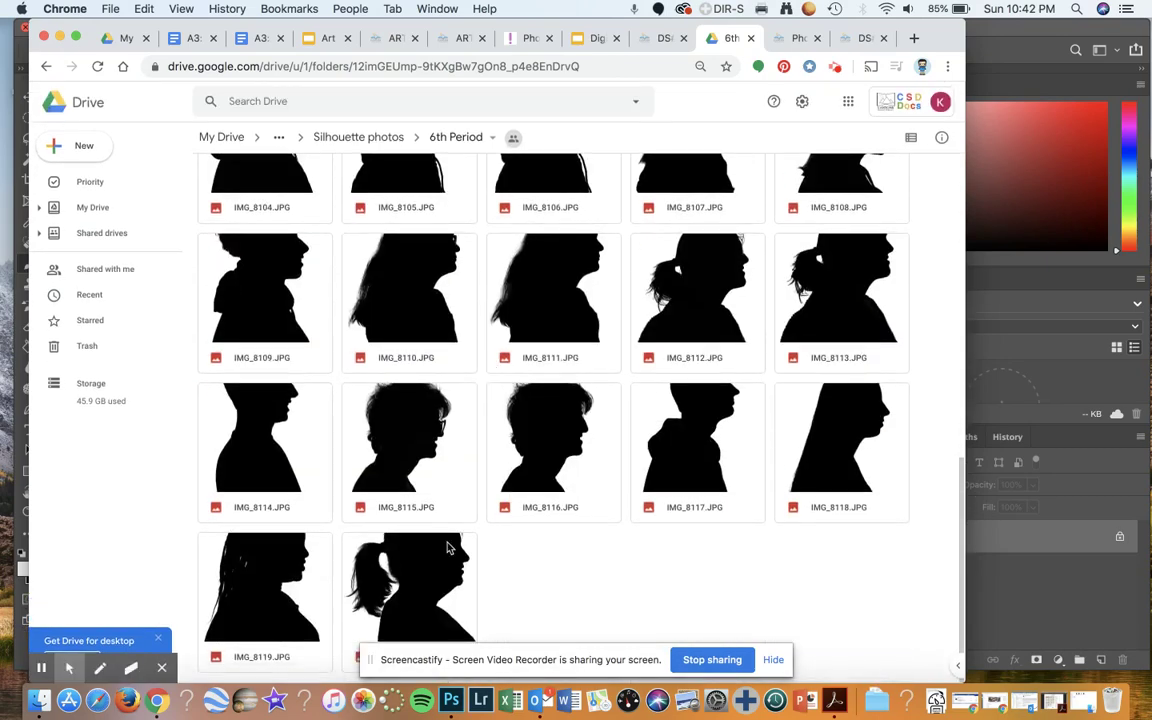
{"action": "double_click", "coordinate": [434, 583]}
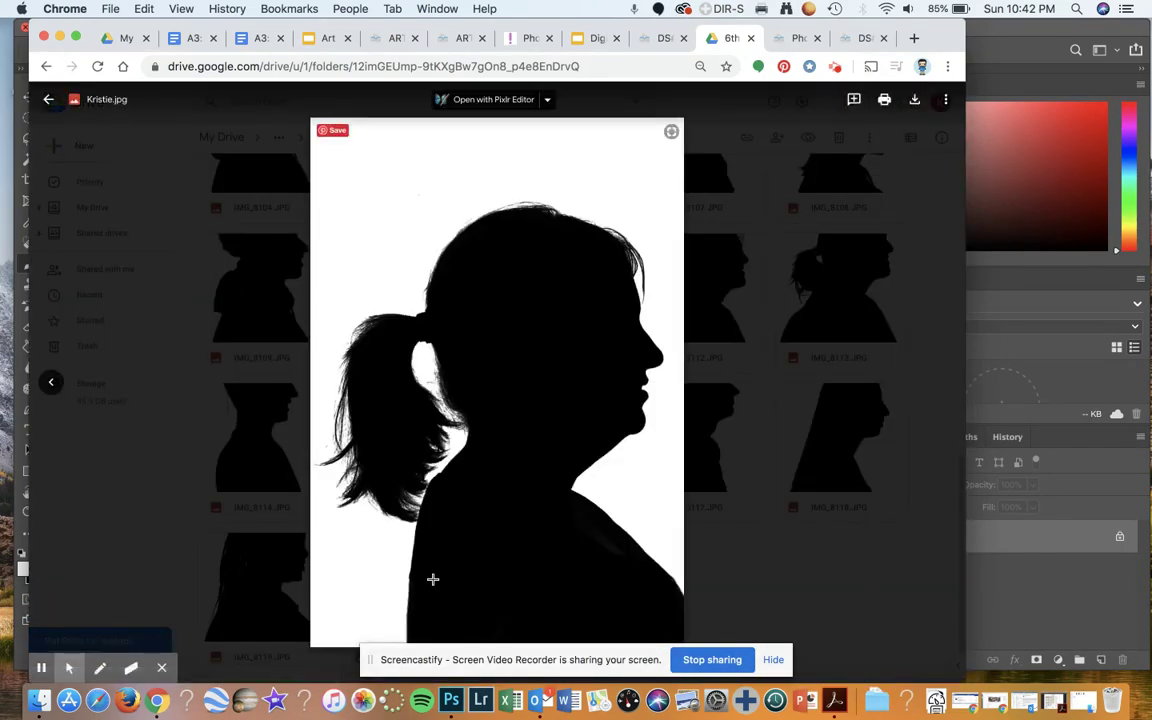
{"action": "left_click", "coordinate": [915, 101]}
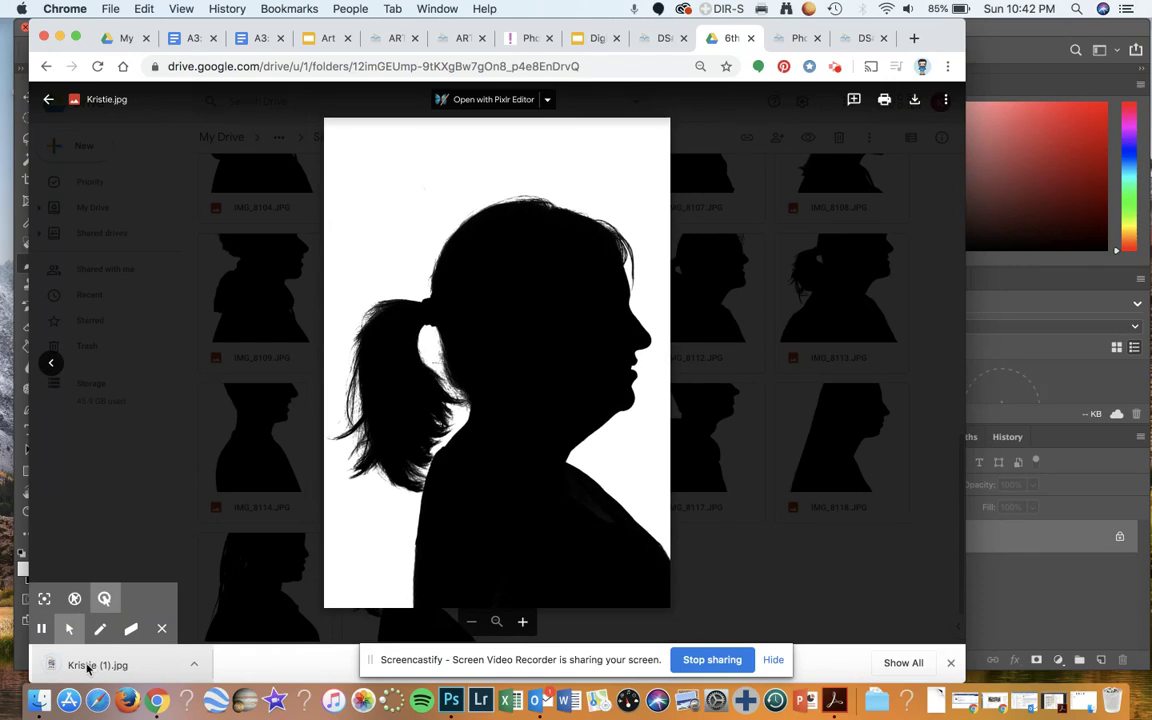
Open the downloaded silhouette photo in Photoshop and move it into the Untitled-1 document as a new layer
{"action": "left_click_drag", "start_coordinate": [87, 669], "coordinate": [451, 700]}
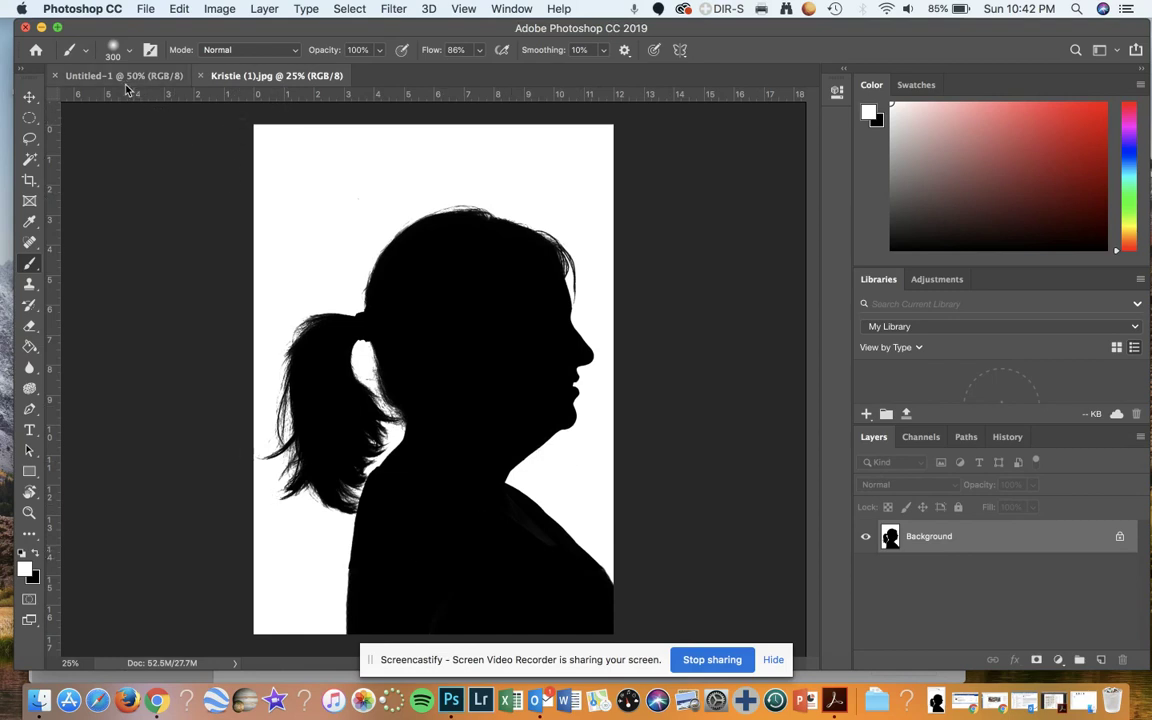
{"action": "left_click", "coordinate": [30, 94]}
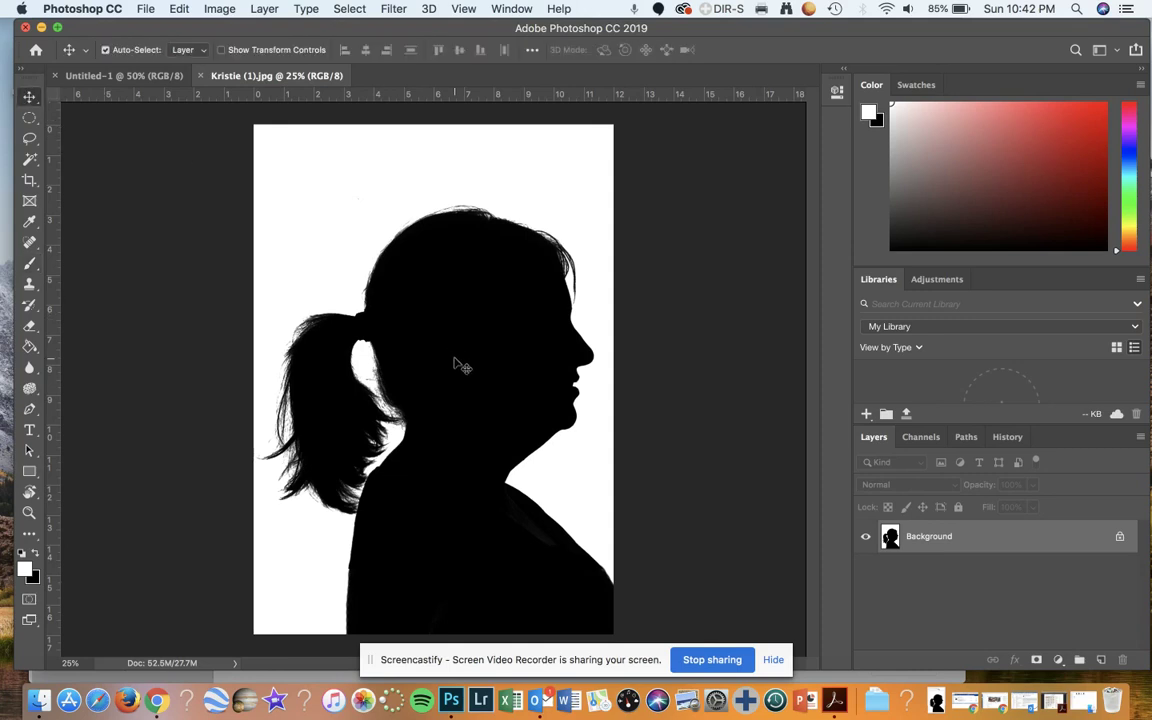
{"action": "left_click_drag", "start_coordinate": [455, 364], "coordinate": [125, 78]}
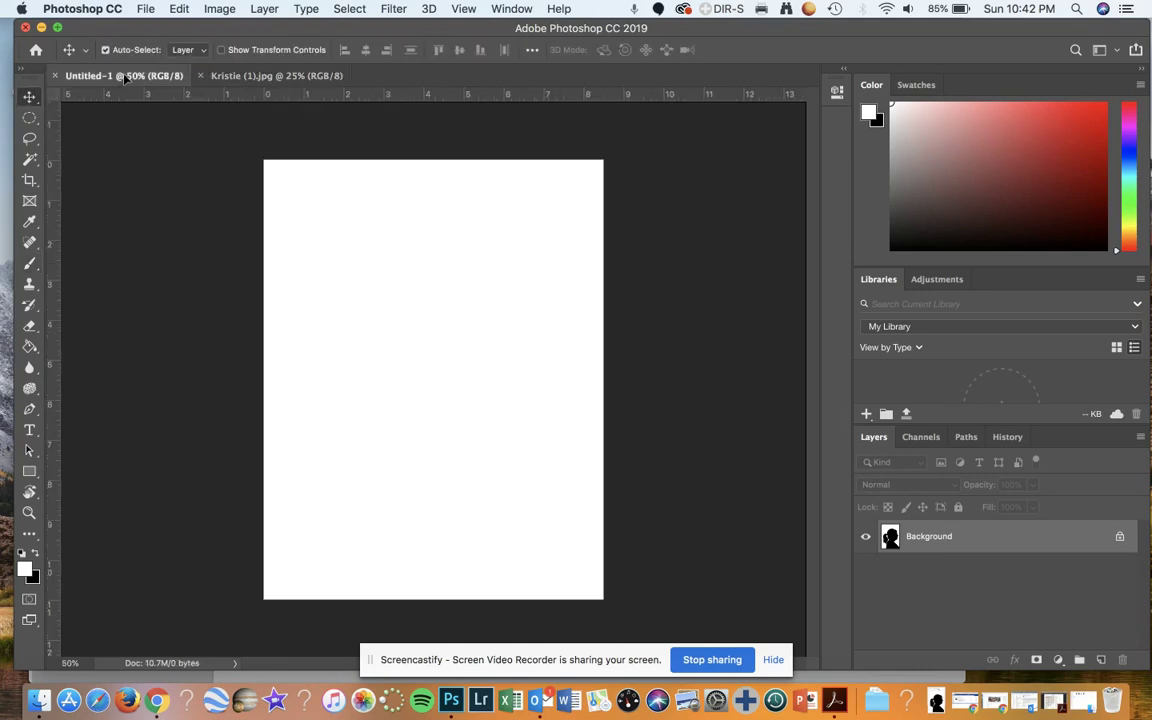
{"action": "left_click_drag", "start_coordinate": [240, 150], "coordinate": [341, 232]}
{"action": "left_click_drag", "start_coordinate": [409, 352], "coordinate": [410, 352]}
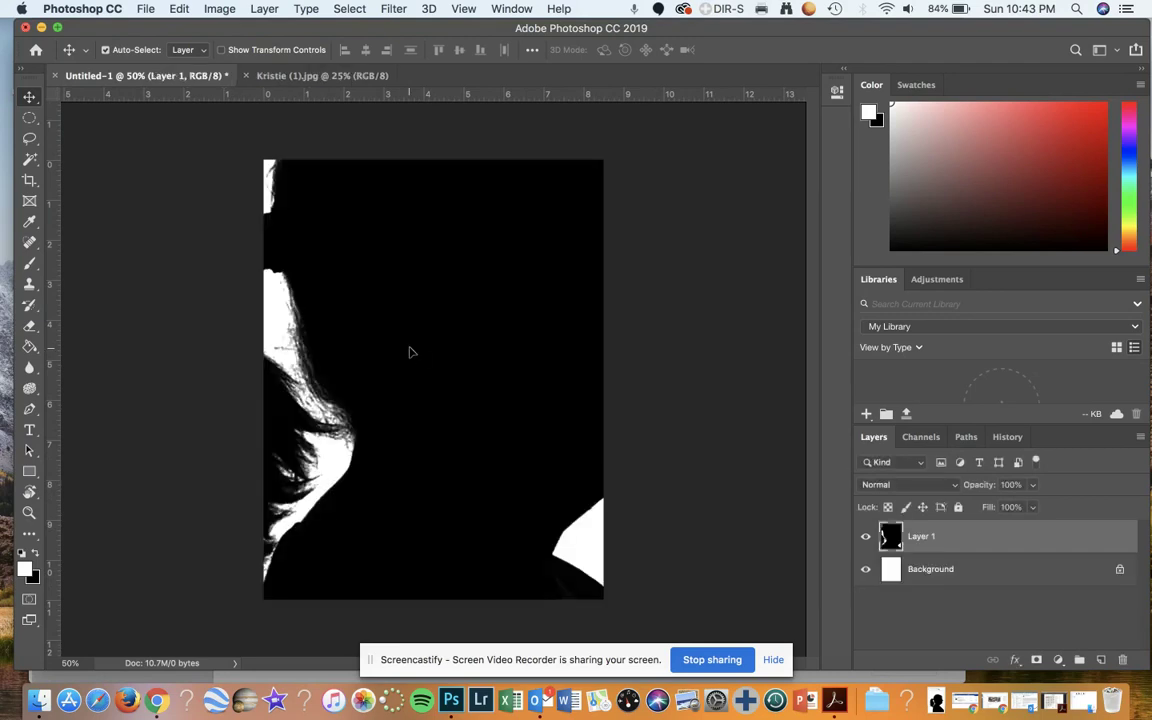
Scale the silhouette layer proportionally to about 44% and position it to fit the height of the page
{"action": "key", "text": "super+t"}
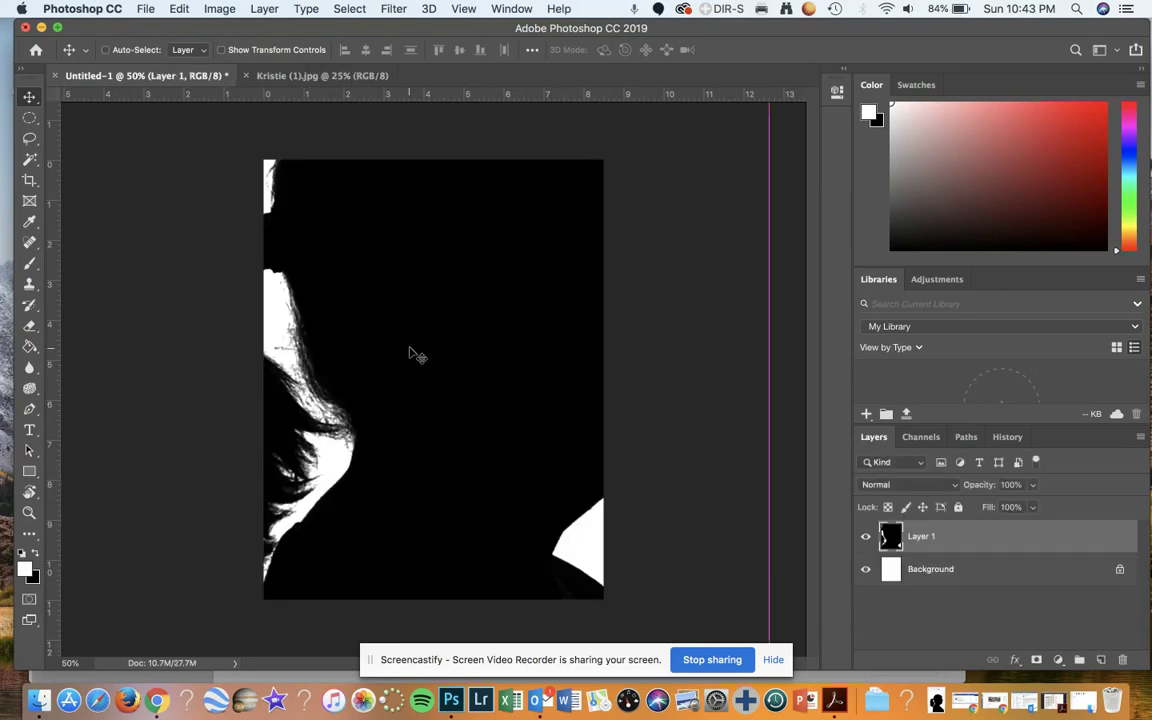
{"action": "key", "text": "super+0"}
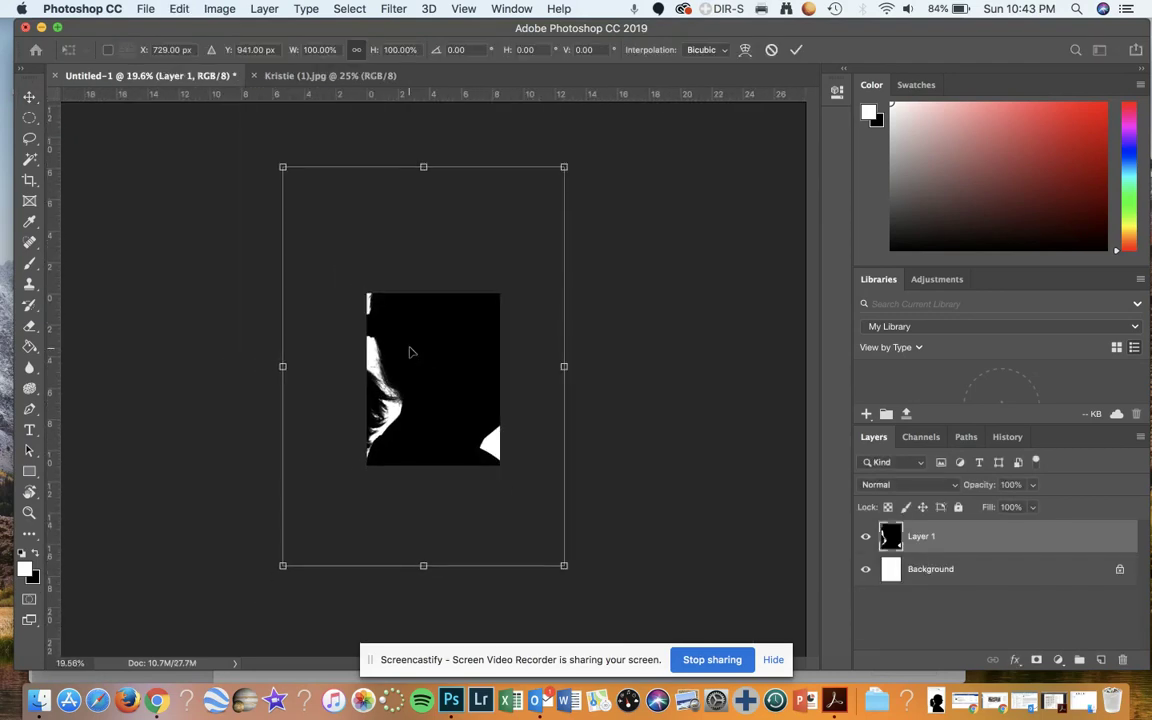
{"action": "left_click_drag", "start_coordinate": [562, 172], "coordinate": [468, 301]}
{"action": "left_click_drag", "start_coordinate": [436, 342], "coordinate": [465, 334]}
{"action": "left_click_drag", "start_coordinate": [316, 555], "coordinate": [363, 455]}
{"action": "left_click_drag", "start_coordinate": [432, 446], "coordinate": [427, 446]}
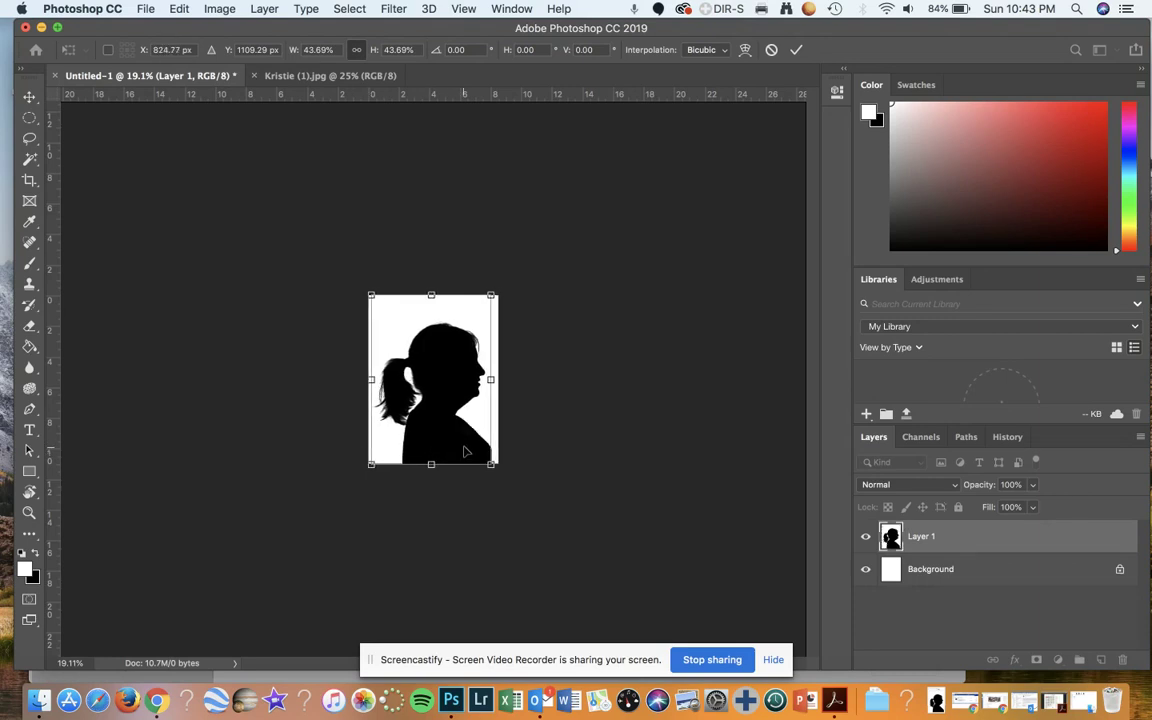
{"action": "key", "text": "Return"}
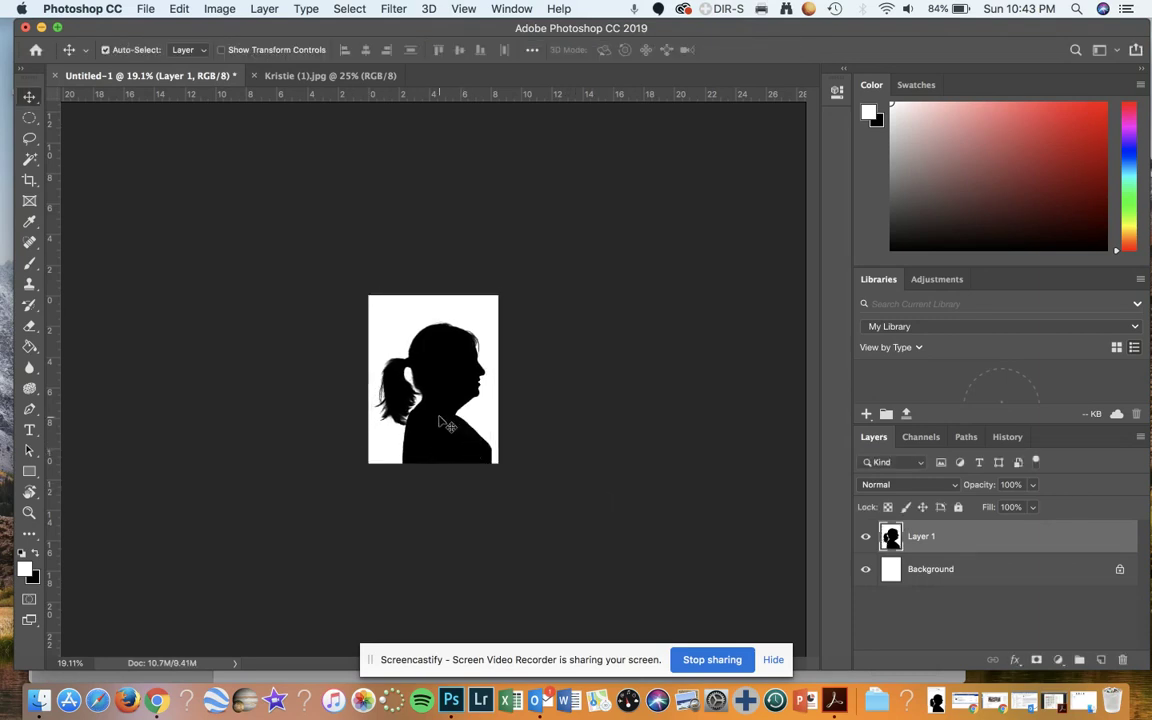
Nudge the silhouette layer to the right until its shoulder meets the right edge of the page
{"action": "key", "text": "shift+Right"}
{"action": "key", "text": "shift+Right"}
{"action": "key", "text": "shift+Right"}
{"action": "key", "text": "shift+Right"}
{"action": "key", "text": "shift+Right"}
{"action": "key", "text": "shift+Right"}
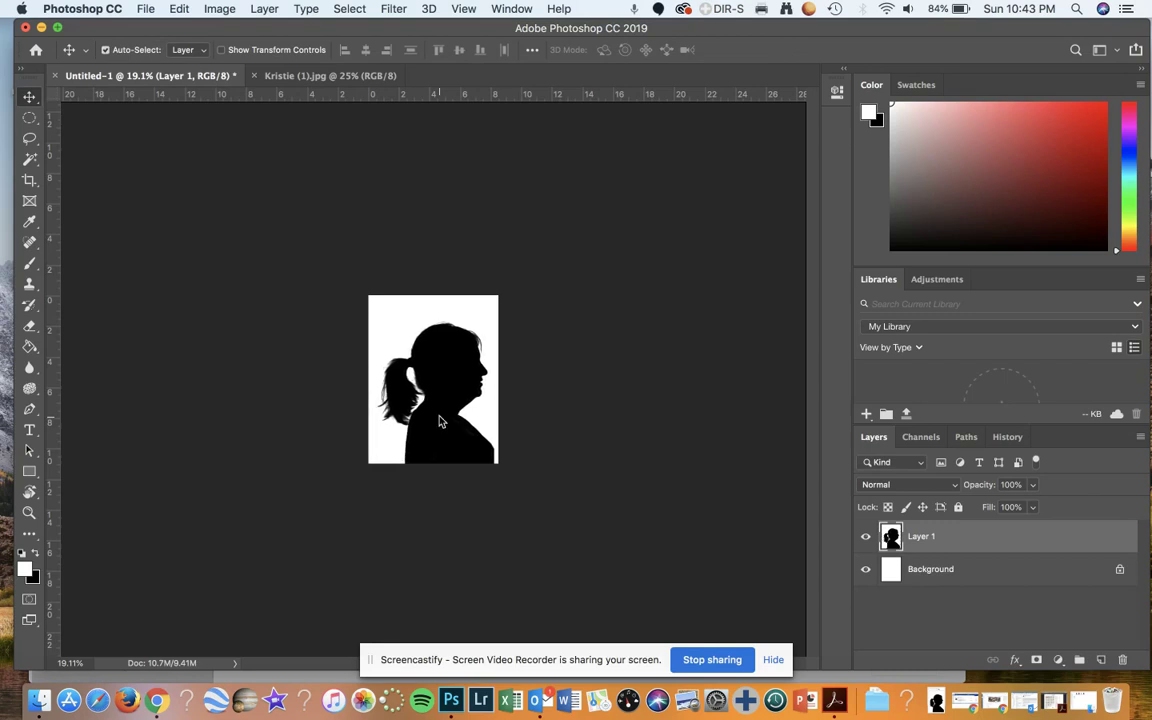
{"action": "key", "text": "shift+Right"}
{"action": "key", "text": "shift+Right"}
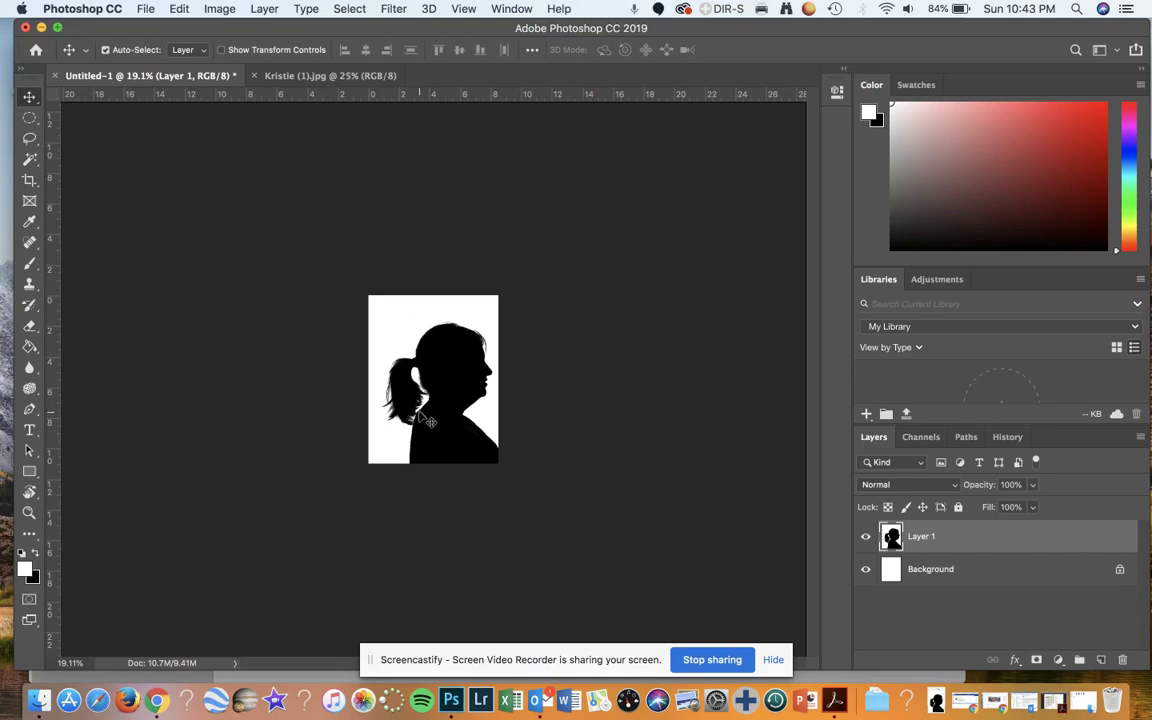
Scale the silhouette layer proportionally to about 108% so that it spans the full width of the page
{"action": "key", "text": "super+t"}
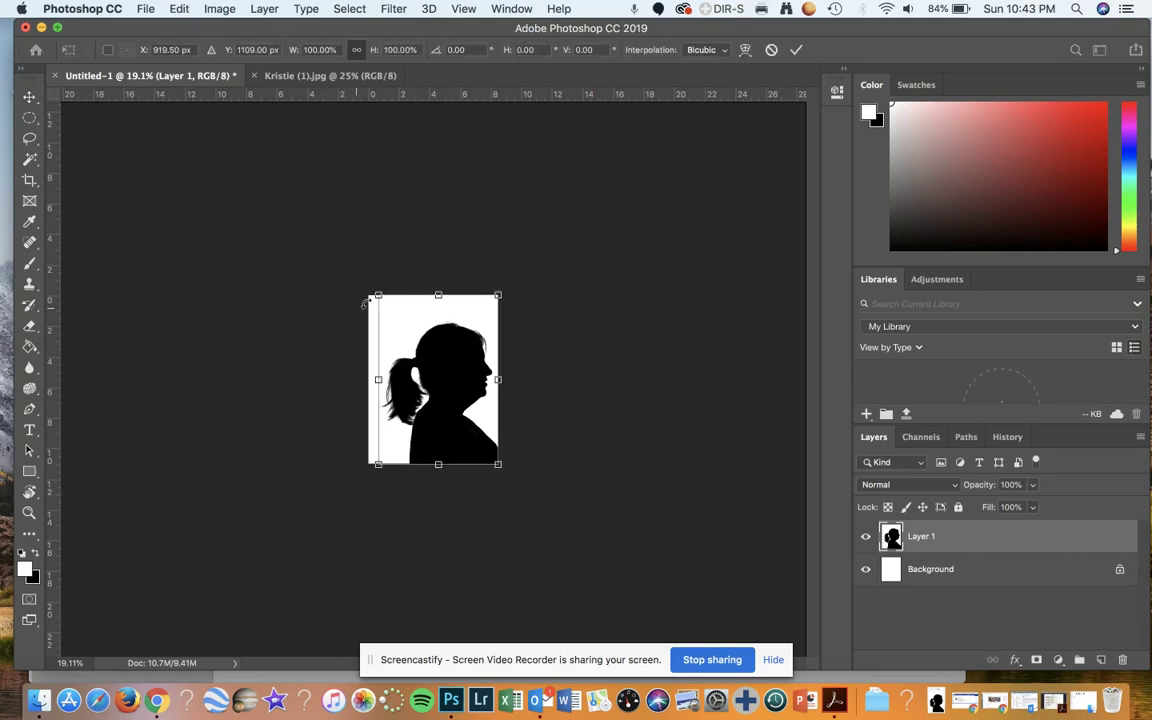
{"action": "left_click_drag", "start_coordinate": [378, 295], "coordinate": [369, 281]}
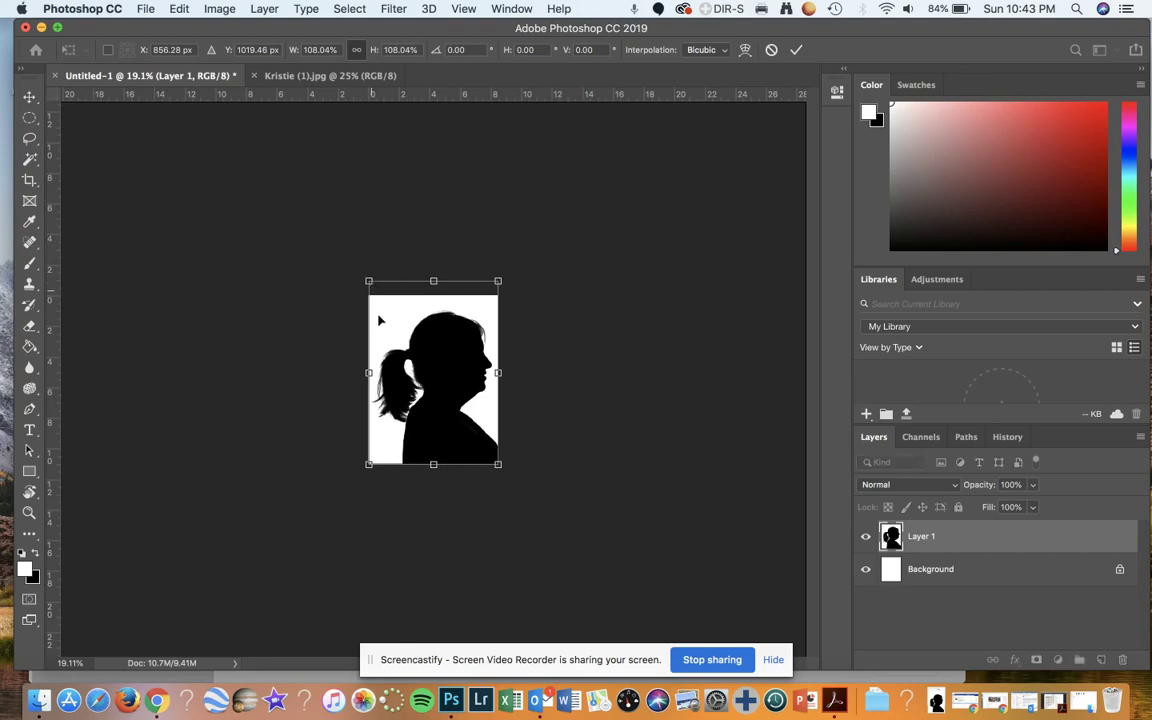
{"action": "key", "text": "Return"}
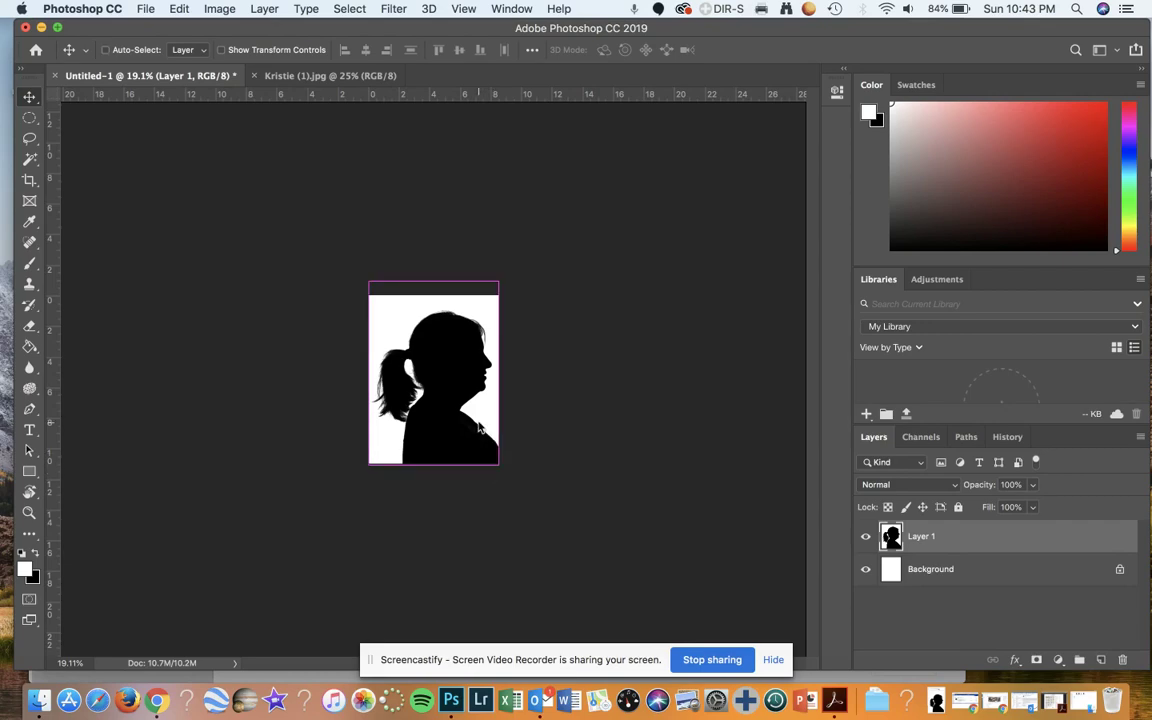
Switch to the Silhouette Collage assignment in Chrome and read the instructions for strengthening the image's contrast
{"action": "key", "text": "super+Tab"}
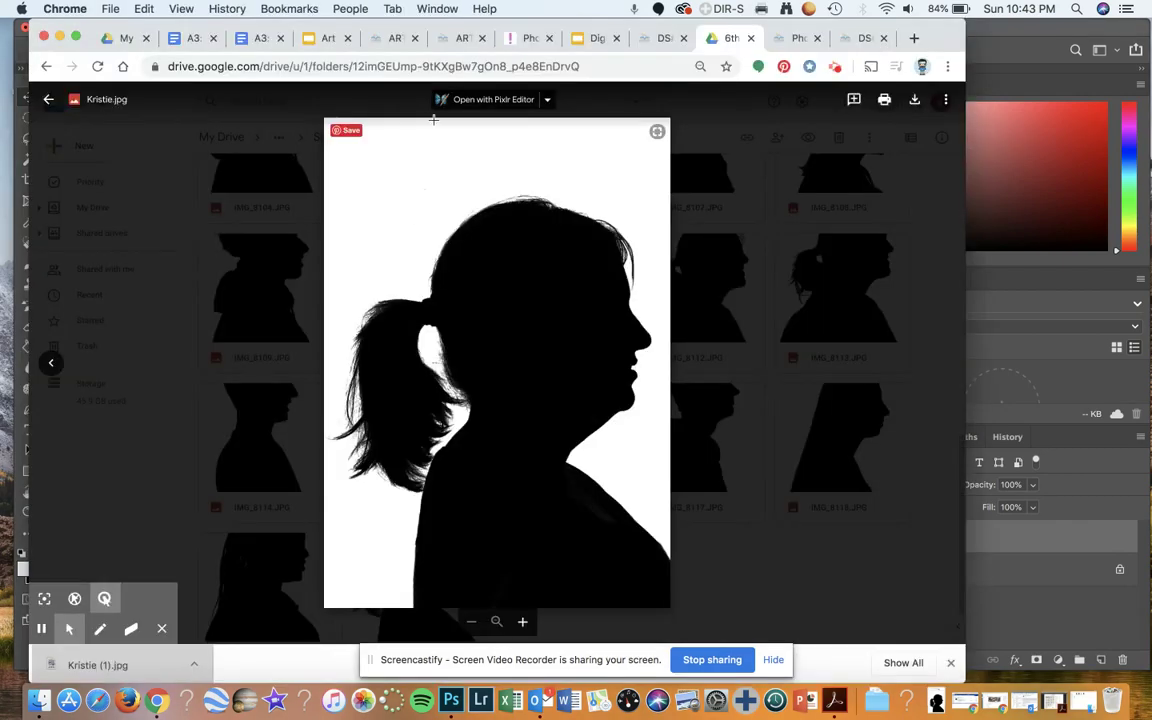
{"action": "left_click", "coordinate": [670, 39]}
{"action": "scroll", "coordinate": [376, 403], "scroll_direction": "down", "scroll_amount": 3}
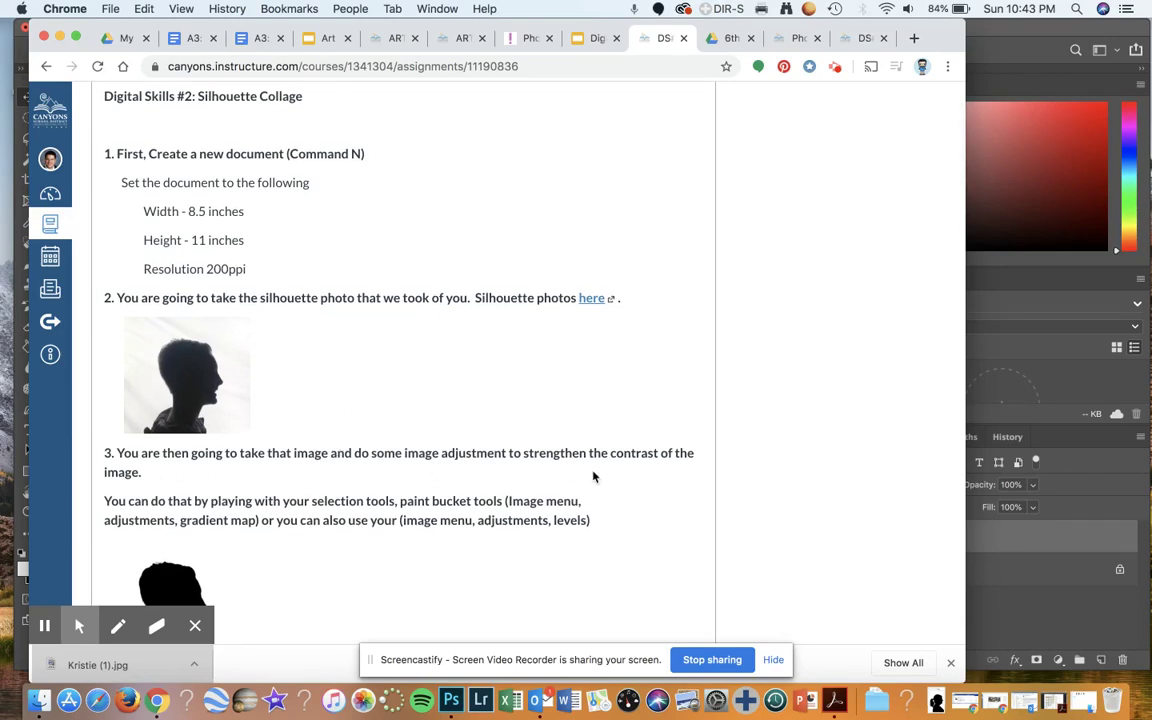
{"action": "scroll", "coordinate": [593, 477], "scroll_direction": "down", "scroll_amount": 2}
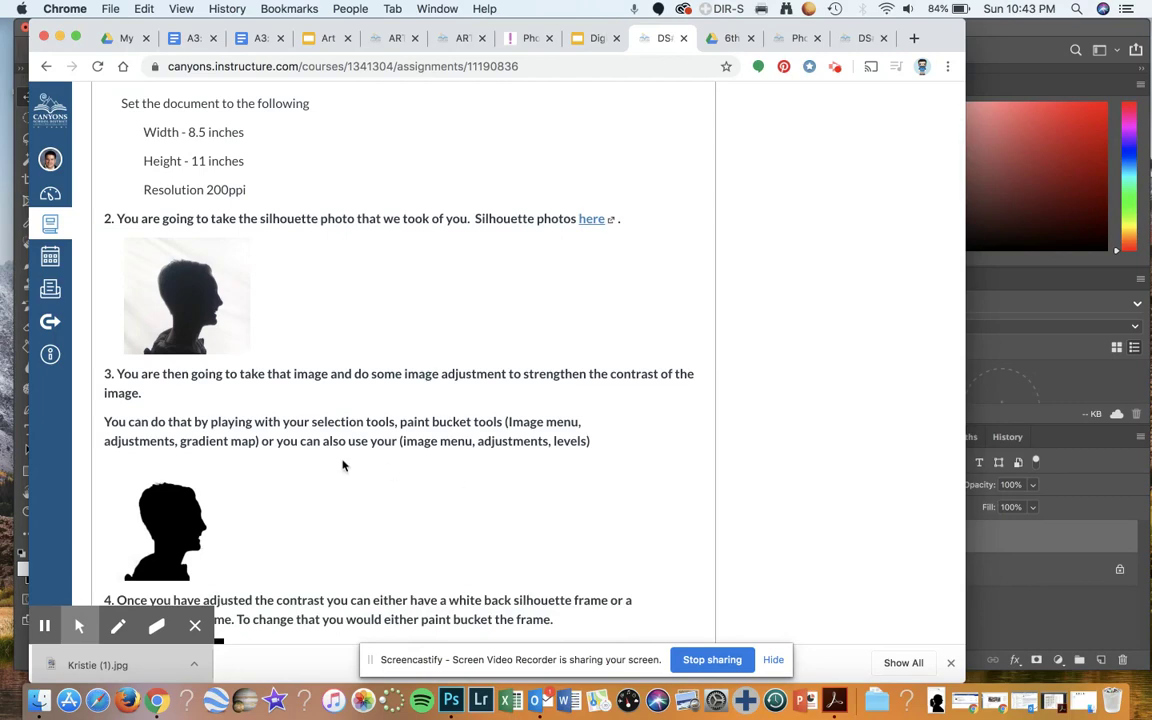
{"action": "scroll", "coordinate": [293, 481], "scroll_direction": "down", "scroll_amount": 1}
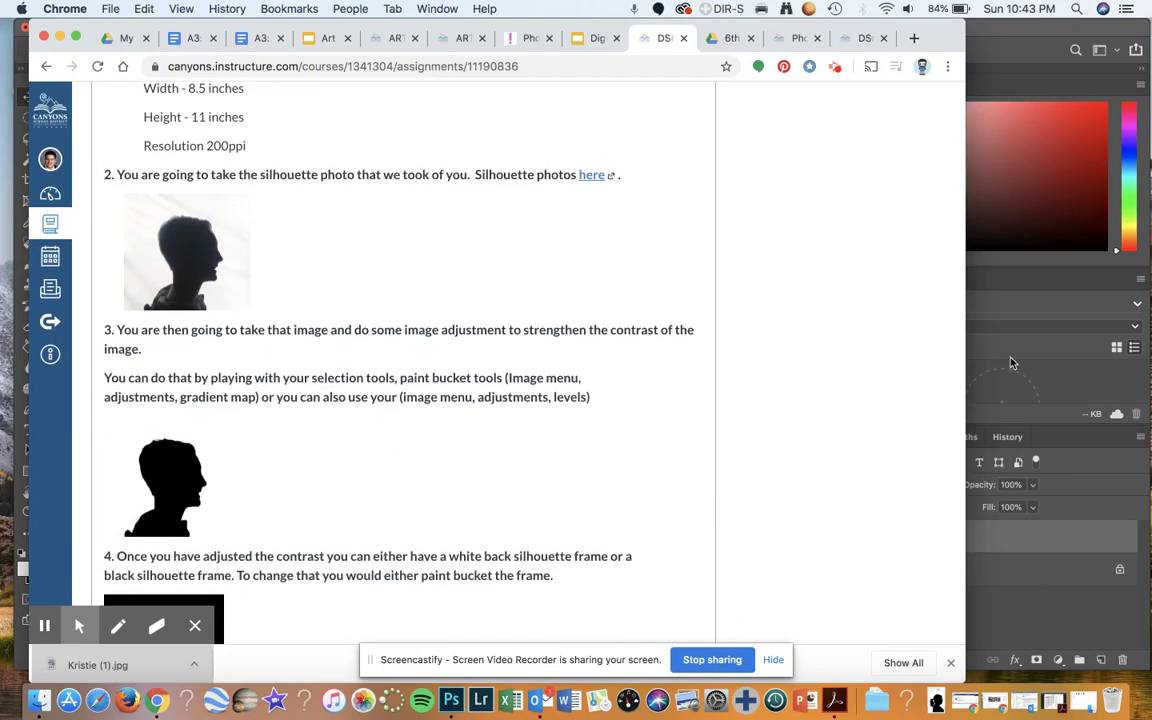
Return to Photoshop and apply a Black & White adjustment with the Default preset to the silhouette layer
{"action": "key", "text": "super+Tab"}
{"action": "key", "text": "super+plus"}
{"action": "scroll", "coordinate": [505, 415], "scroll_direction": "up", "scroll_amount": 3}
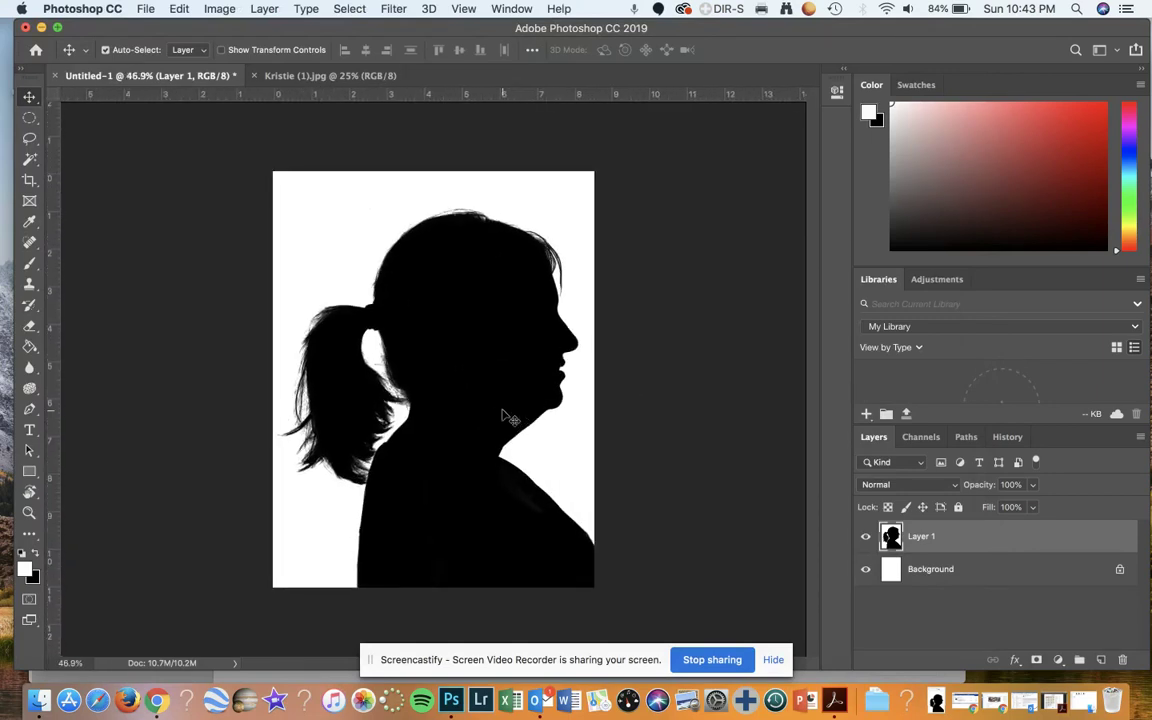
{"action": "left_click", "coordinate": [220, 10]}
{"action": "mouse_move", "coordinate": [231, 59]}
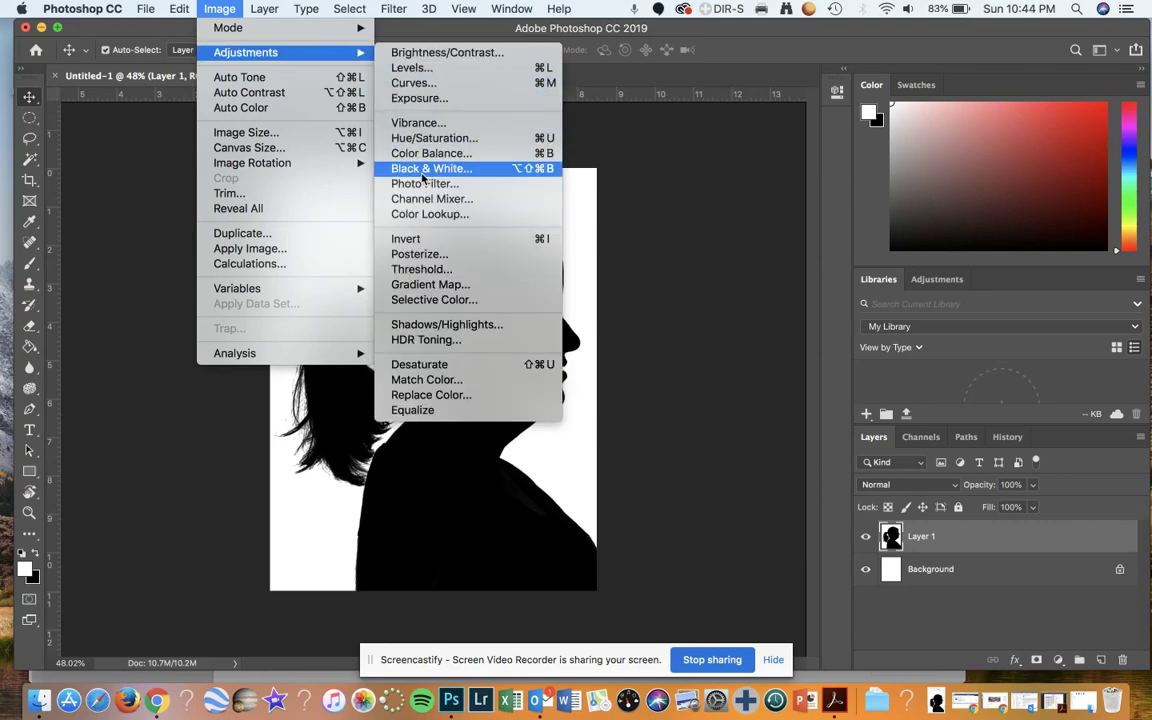
{"action": "left_click", "coordinate": [424, 170]}
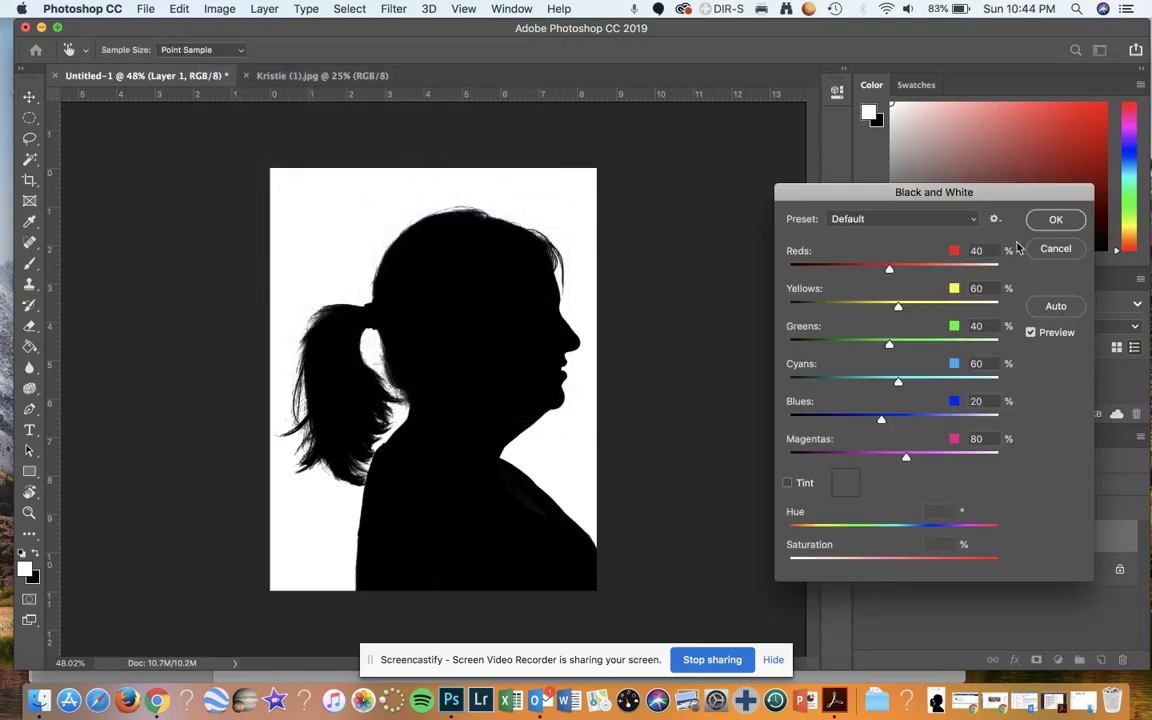
{"action": "left_click", "coordinate": [1052, 224]}
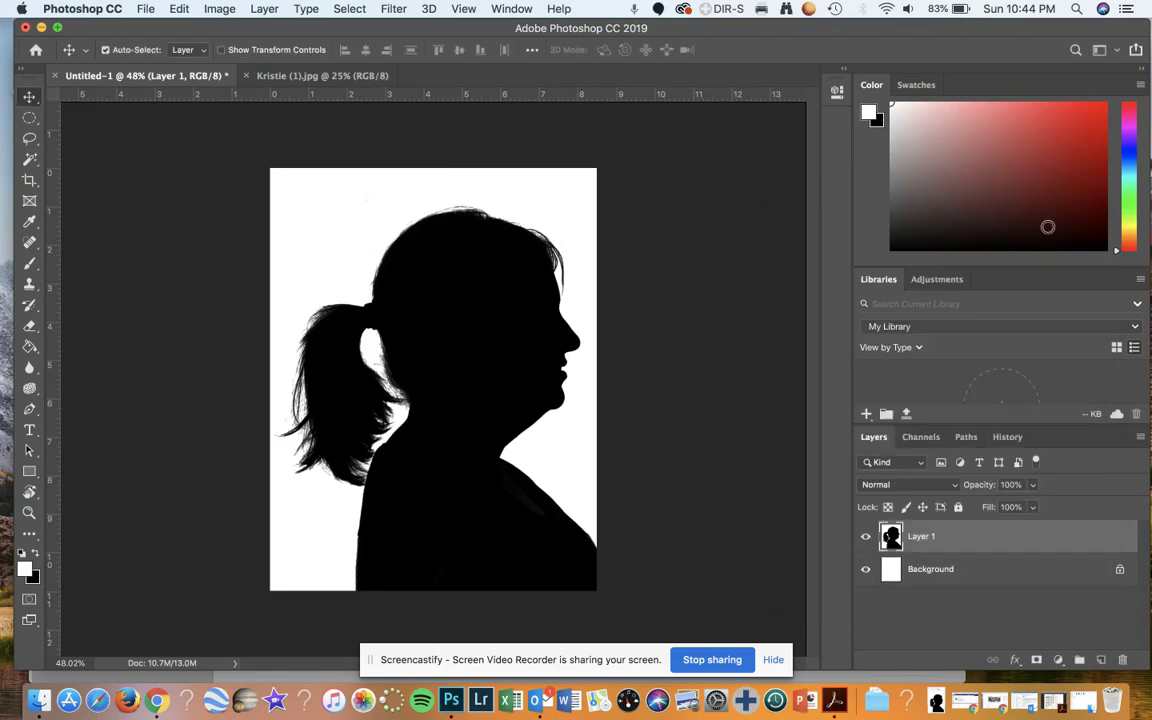
Apply a Levels adjustment to the silhouette layer using the white input level
{"action": "left_click", "coordinate": [220, 10]}
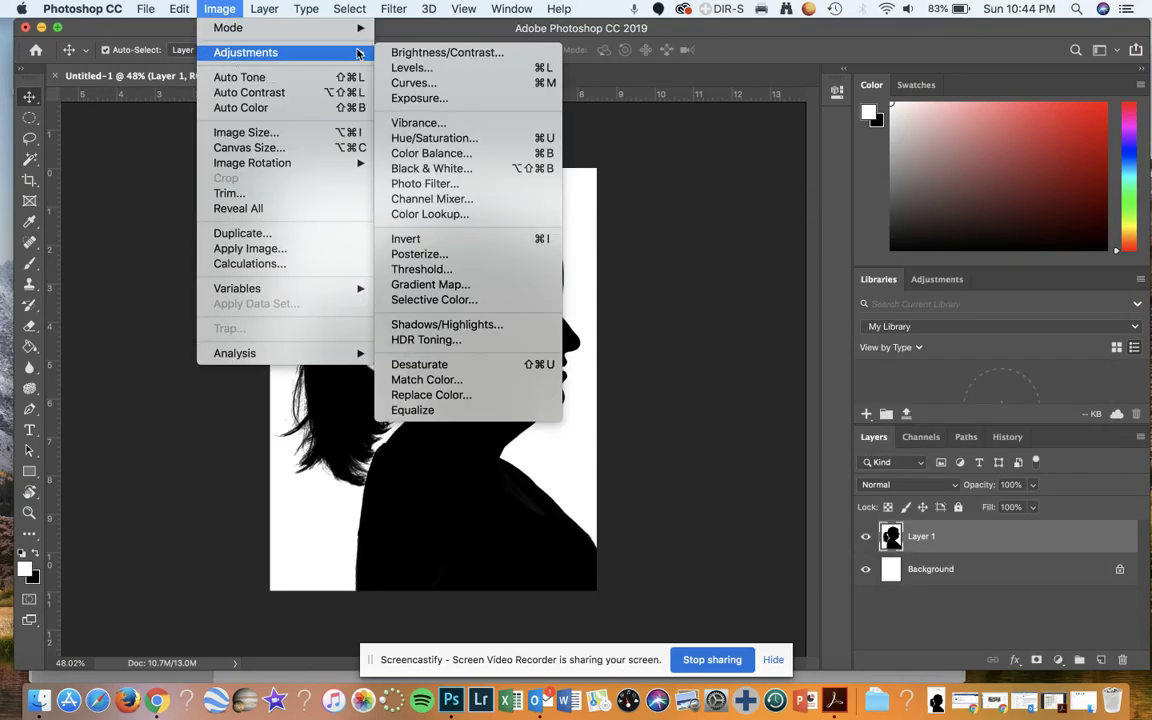
{"action": "left_click", "coordinate": [425, 67]}
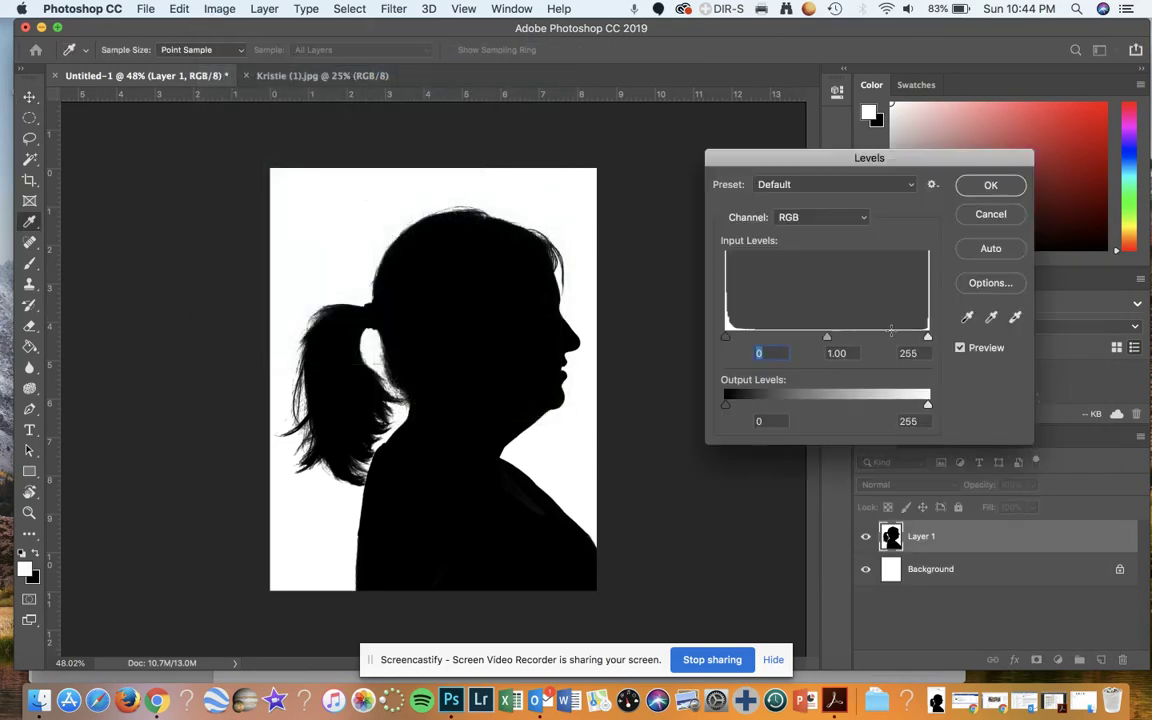
{"action": "mouse_move", "coordinate": [927, 338]}
{"action": "left_mouse_down"}
{"action": "mouse_move", "coordinate": [869, 337]}
{"action": "mouse_move", "coordinate": [936, 336]}
{"action": "mouse_move", "coordinate": [818, 325]}
{"action": "mouse_move", "coordinate": [929, 342]}
{"action": "left_mouse_up"}
{"action": "left_click", "coordinate": [1005, 190]}
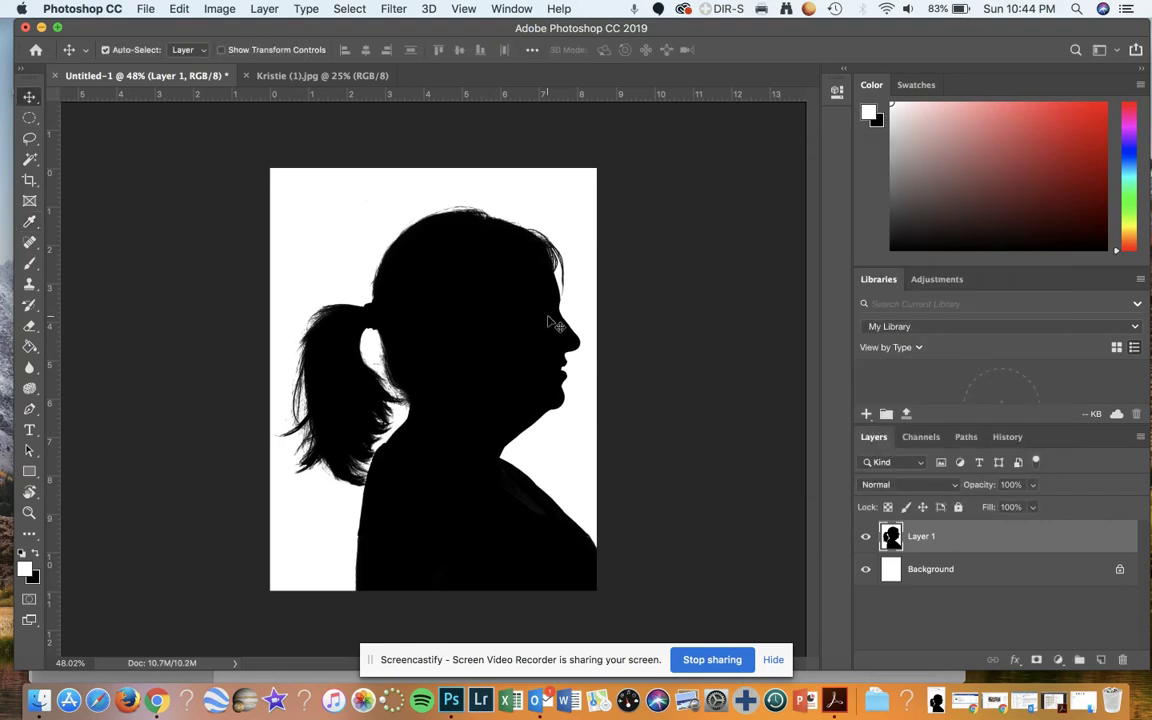
Switch to the assignment in Chrome and read steps 3 to 5 on contrast, frame colour and deleting the silhouette
{"action": "key", "text": "super+Tab"}
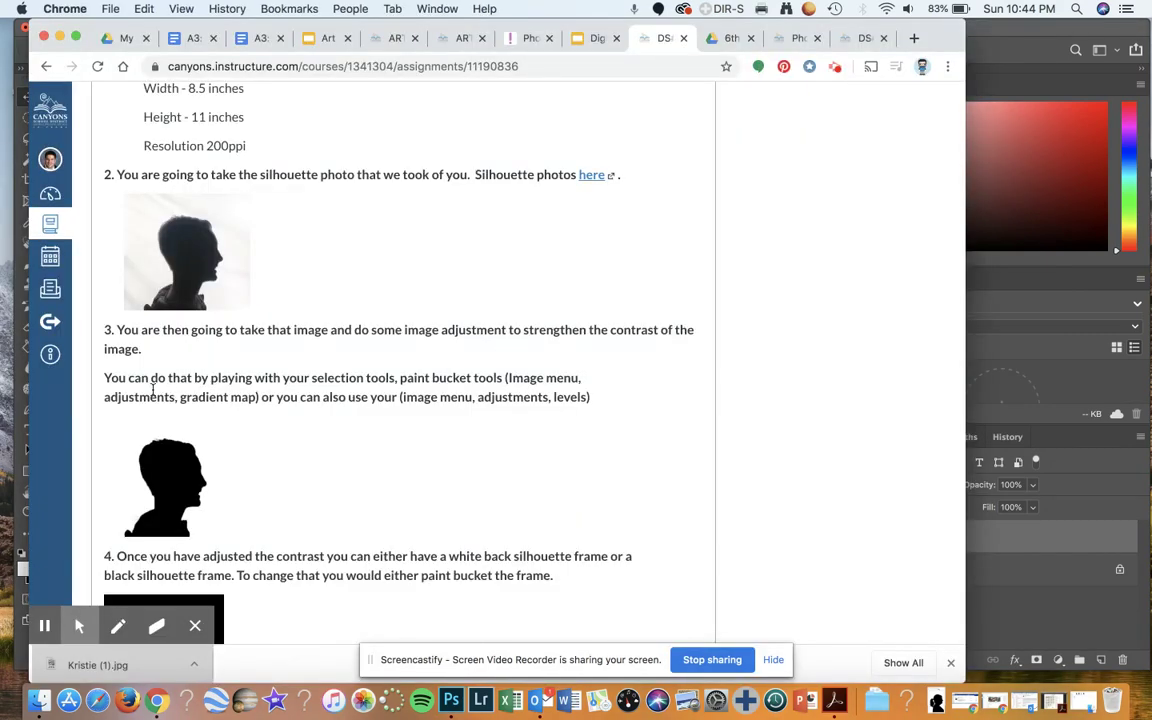
{"action": "scroll", "coordinate": [283, 422], "scroll_direction": "down", "scroll_amount": 2}
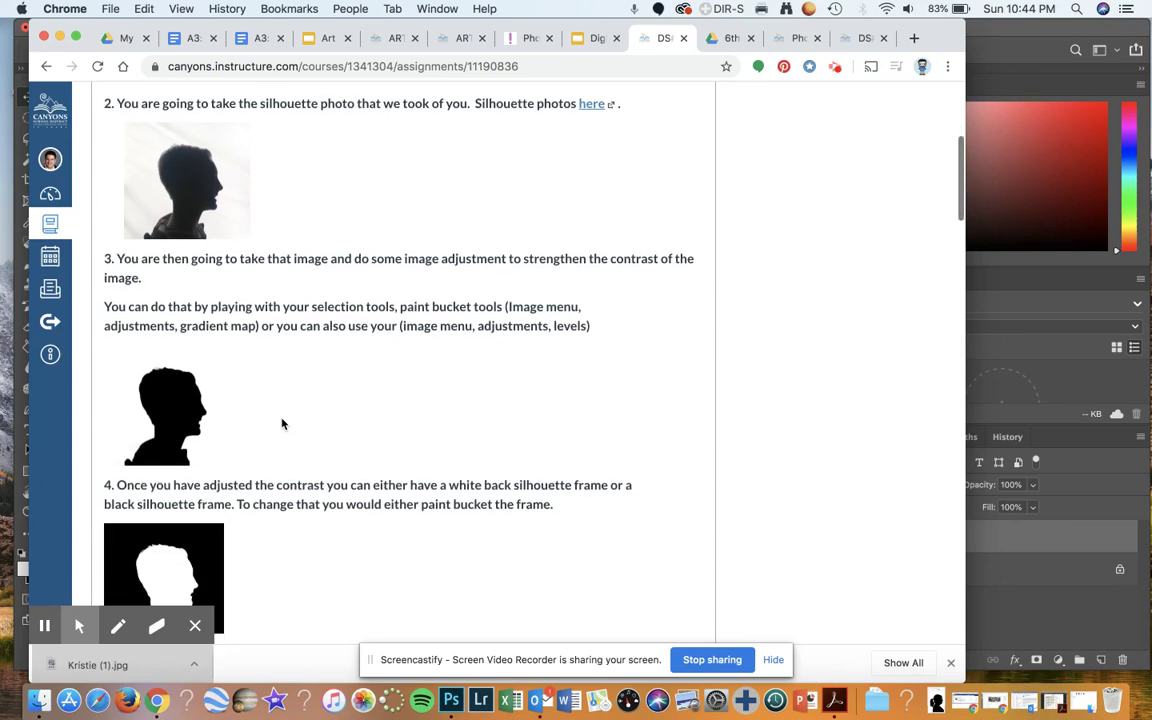
{"action": "scroll", "coordinate": [170, 435], "scroll_direction": "down", "scroll_amount": 6}
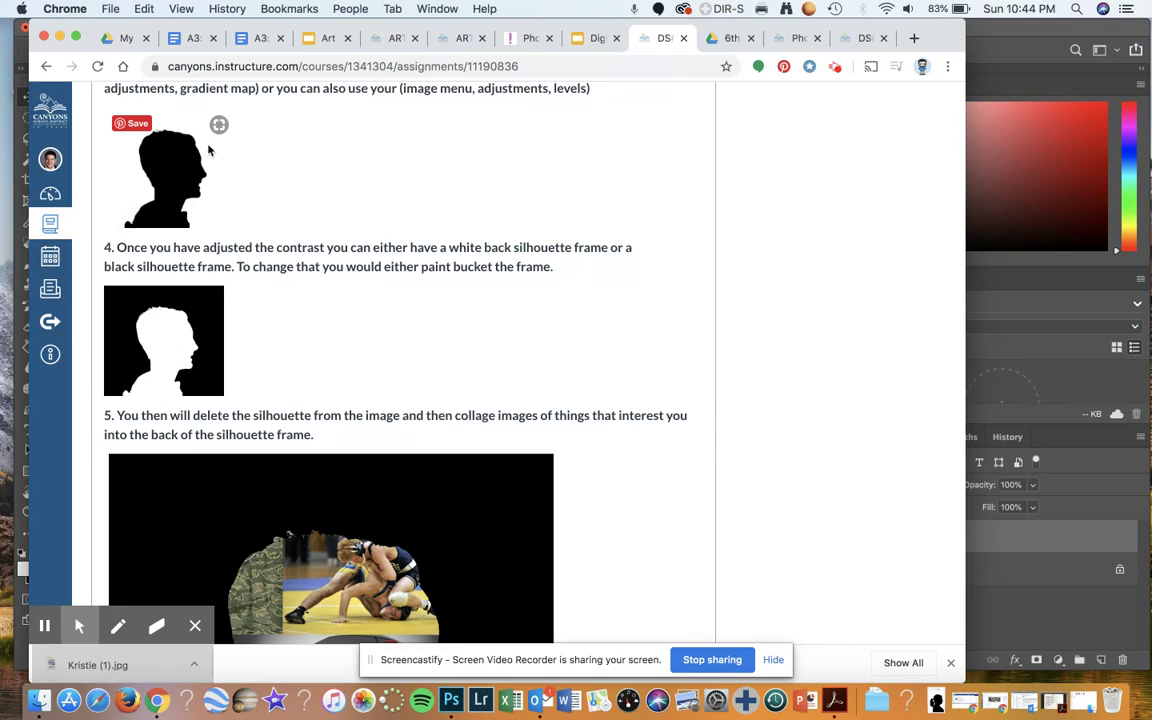
Return to Photoshop, start a Gradient Map adjustment on the silhouette layer, and choose the Black, White gradient preset
{"action": "left_click", "coordinate": [1080, 353]}
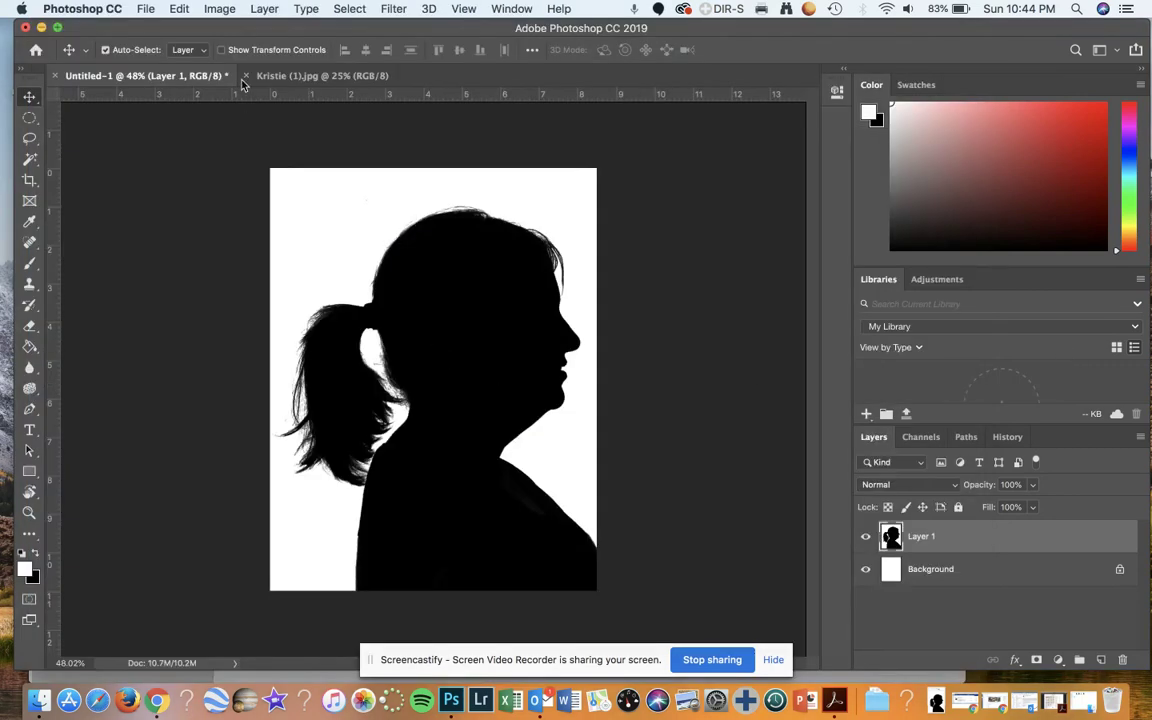
{"action": "left_click", "coordinate": [218, 10]}
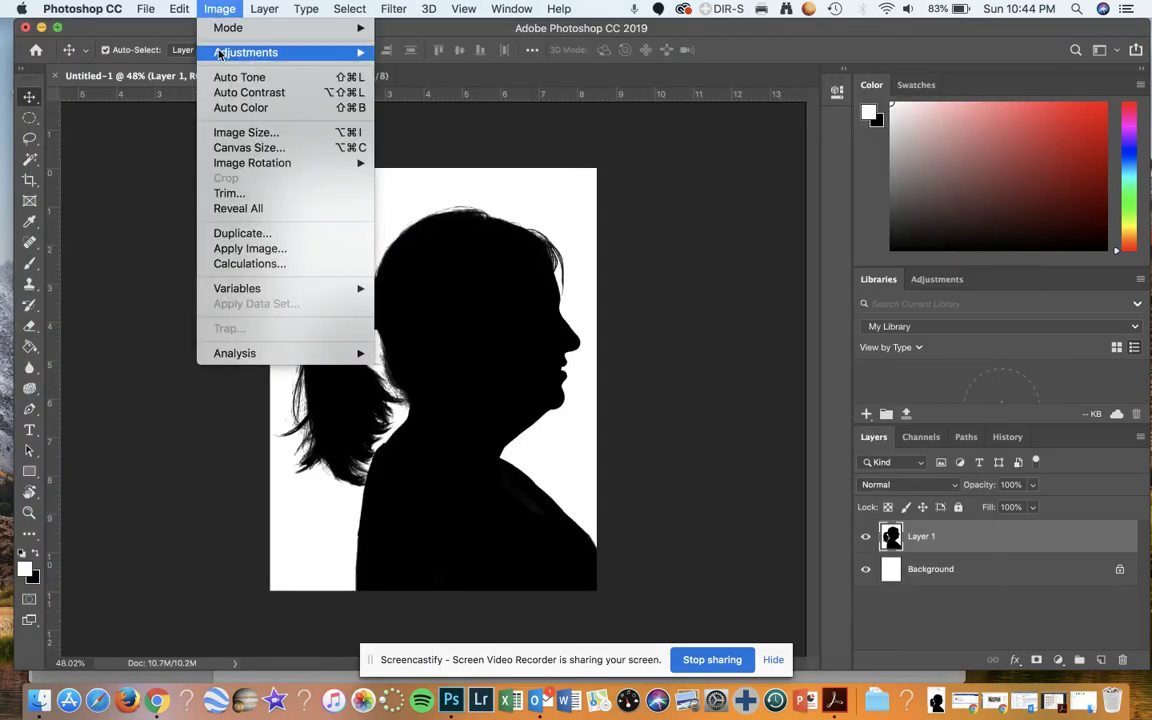
{"action": "mouse_move", "coordinate": [356, 56]}
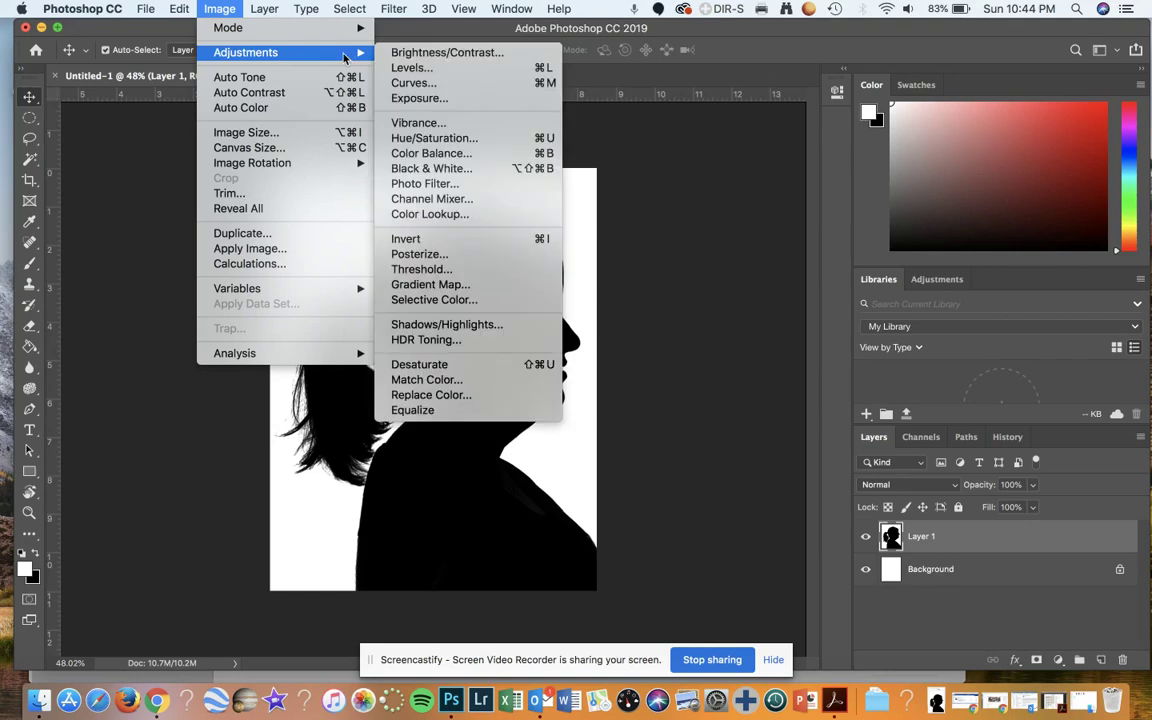
{"action": "left_click", "coordinate": [420, 287]}
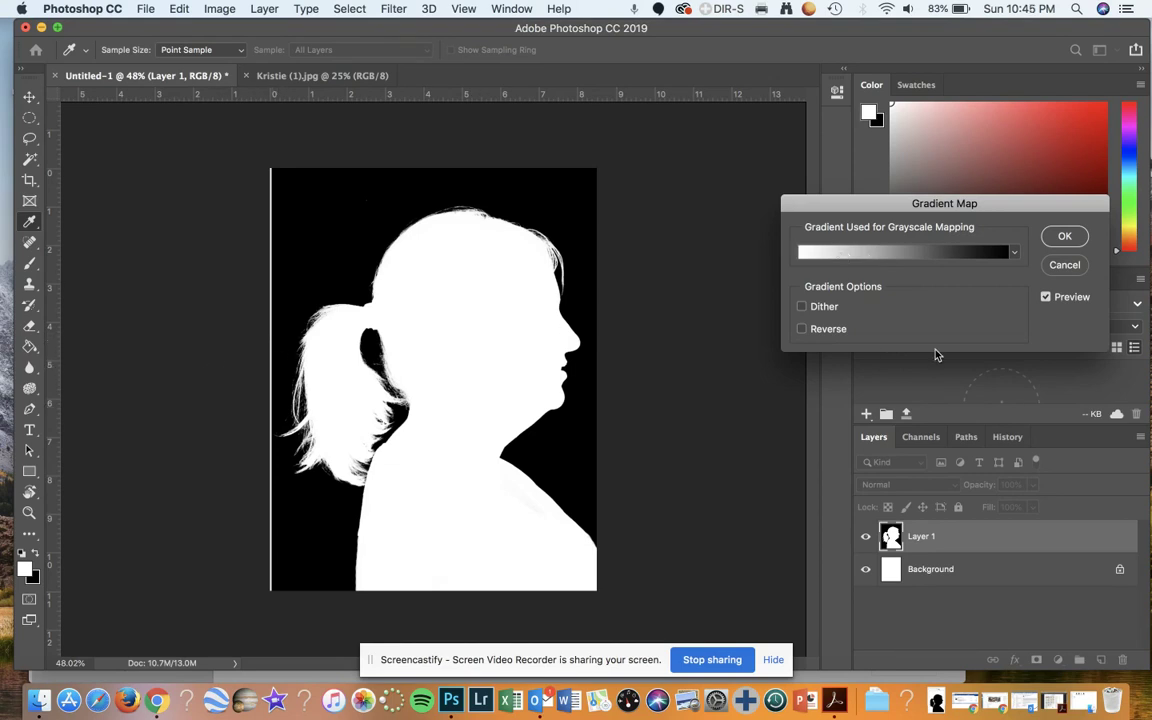
{"action": "left_click", "coordinate": [908, 258]}
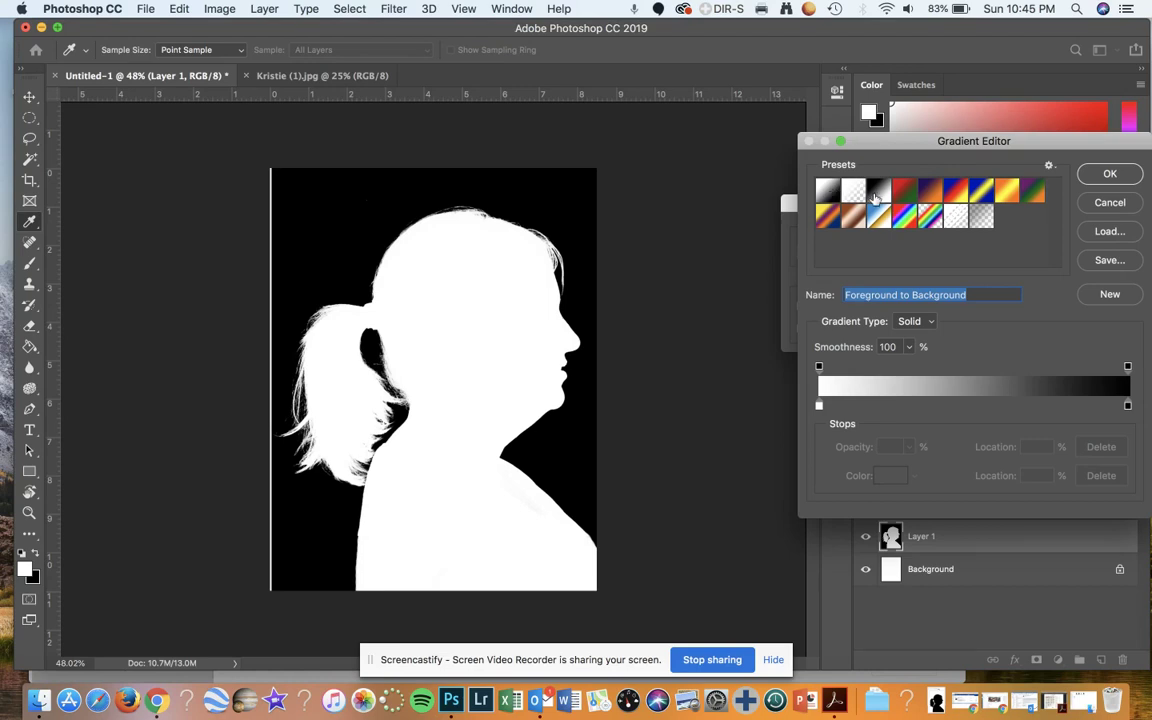
{"action": "left_click", "coordinate": [876, 192]}
{"action": "left_click", "coordinate": [829, 192]}
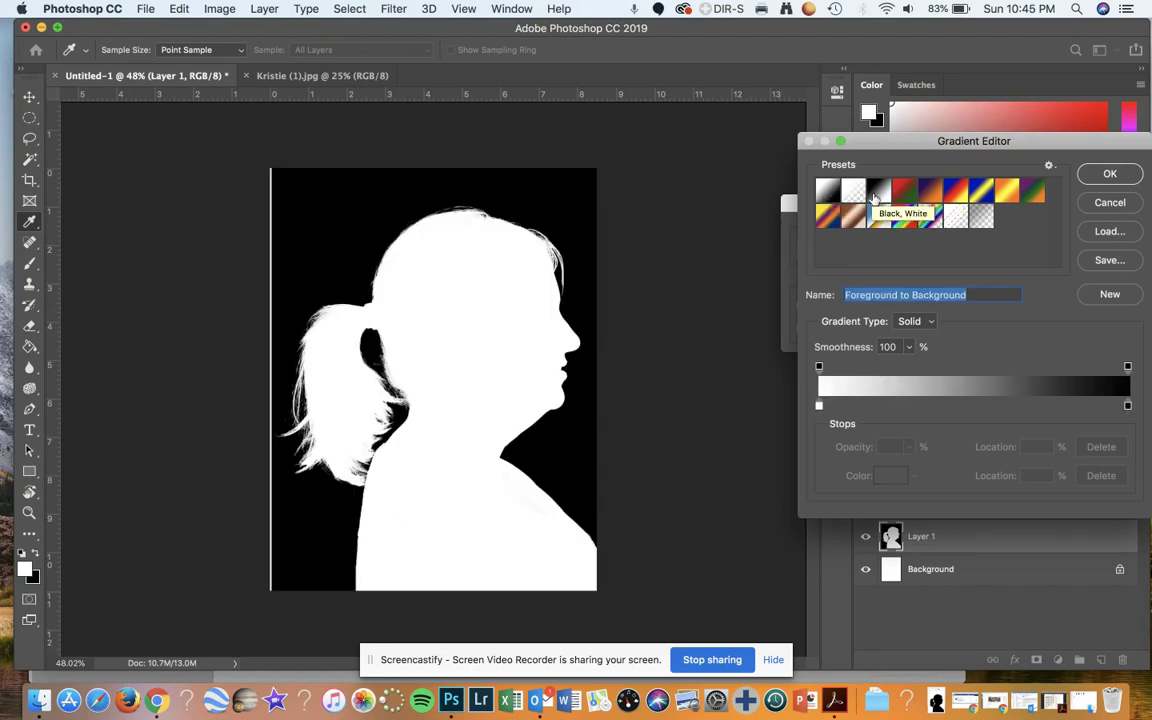
{"action": "left_click", "coordinate": [875, 195]}
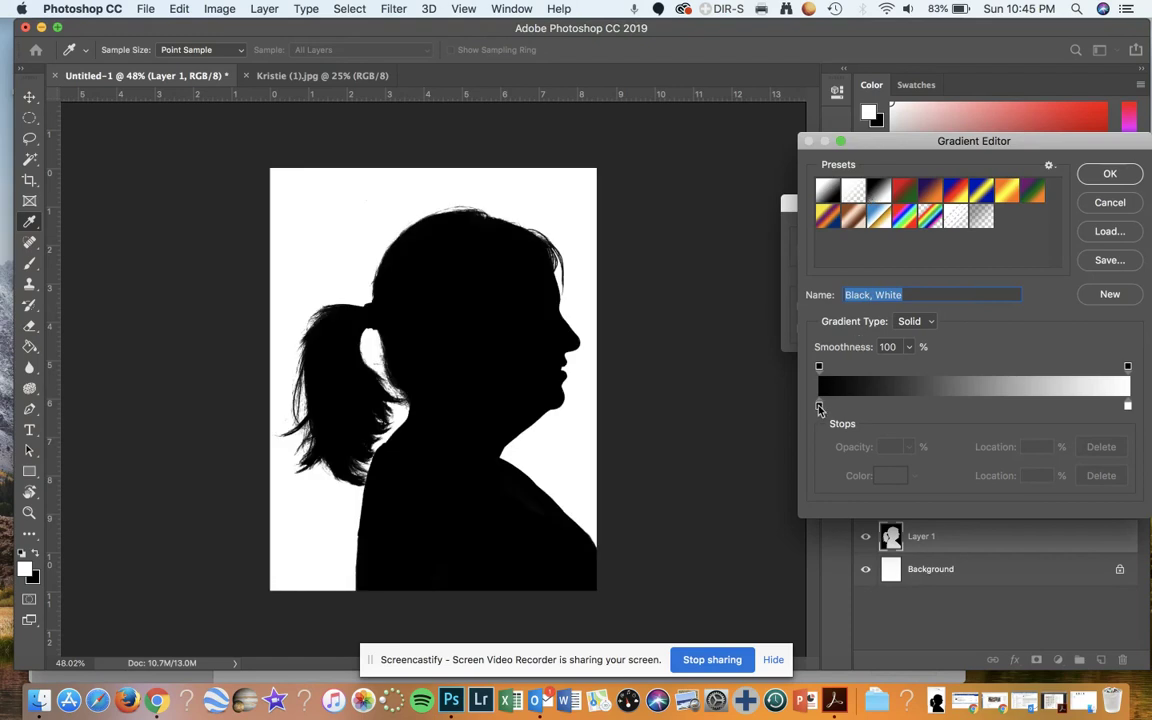
Swap the gradient's stops to white at 0% and black at 100%, and apply the Gradient Map to the silhouette layer
{"action": "left_click_drag", "start_coordinate": [818, 408], "coordinate": [932, 408]}
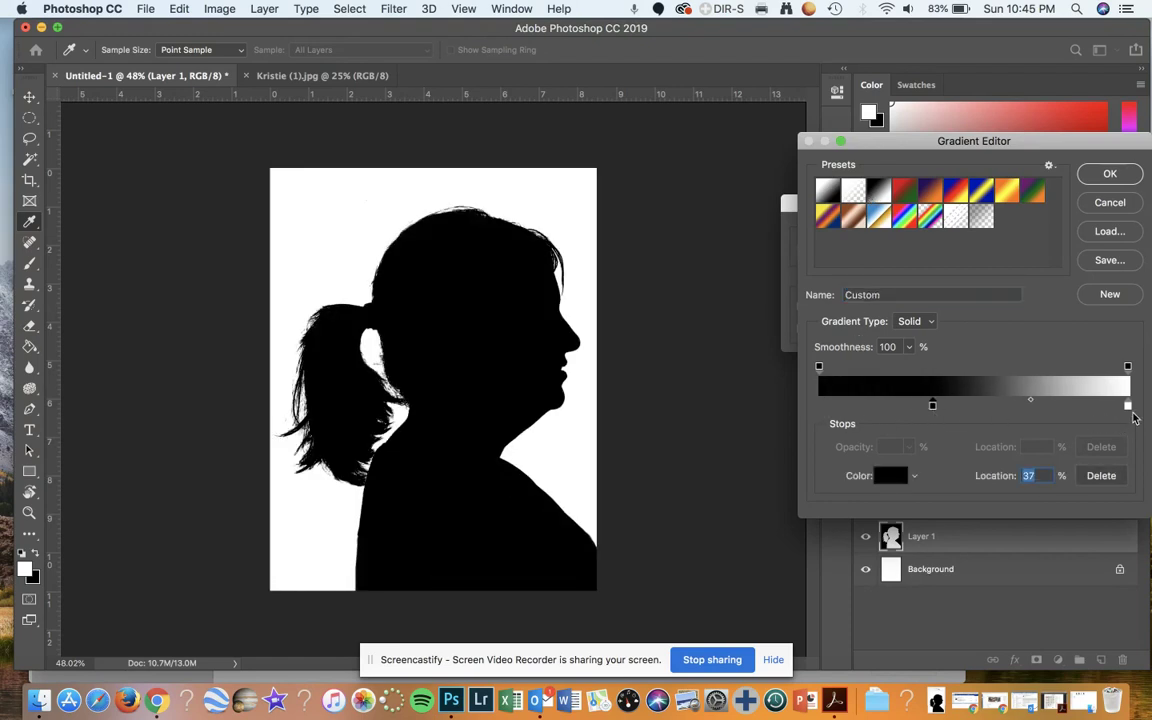
{"action": "left_click_drag", "start_coordinate": [1128, 408], "coordinate": [817, 407]}
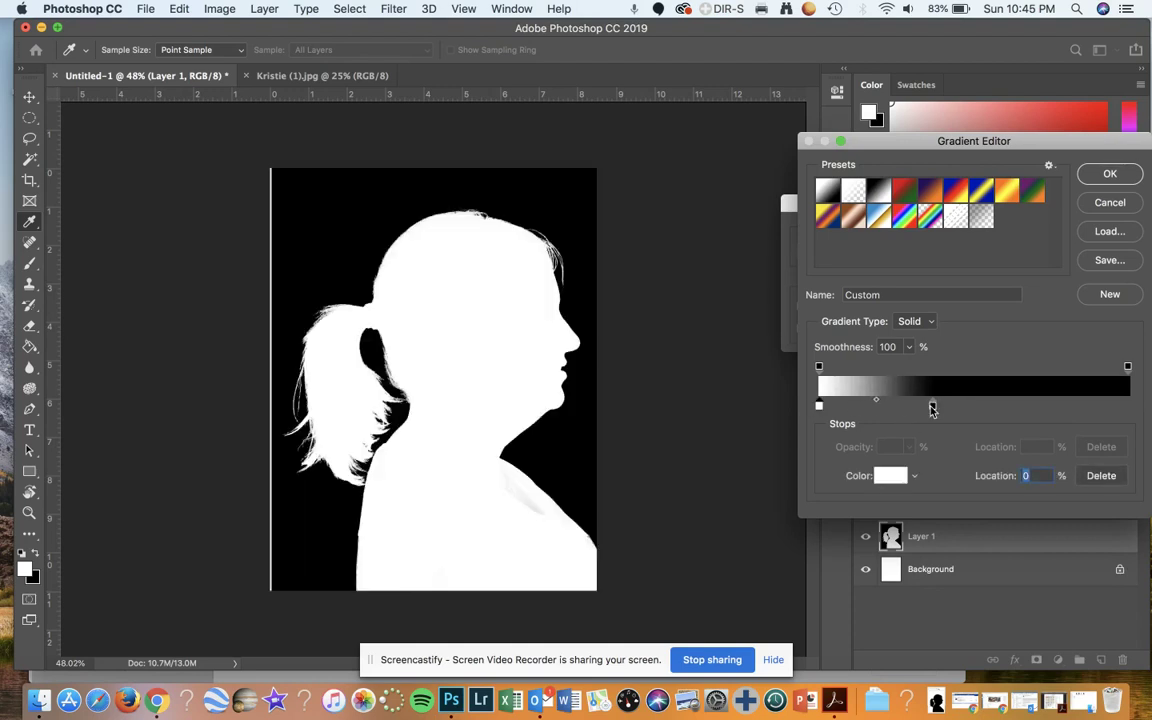
{"action": "left_click_drag", "start_coordinate": [932, 406], "coordinate": [1133, 403]}
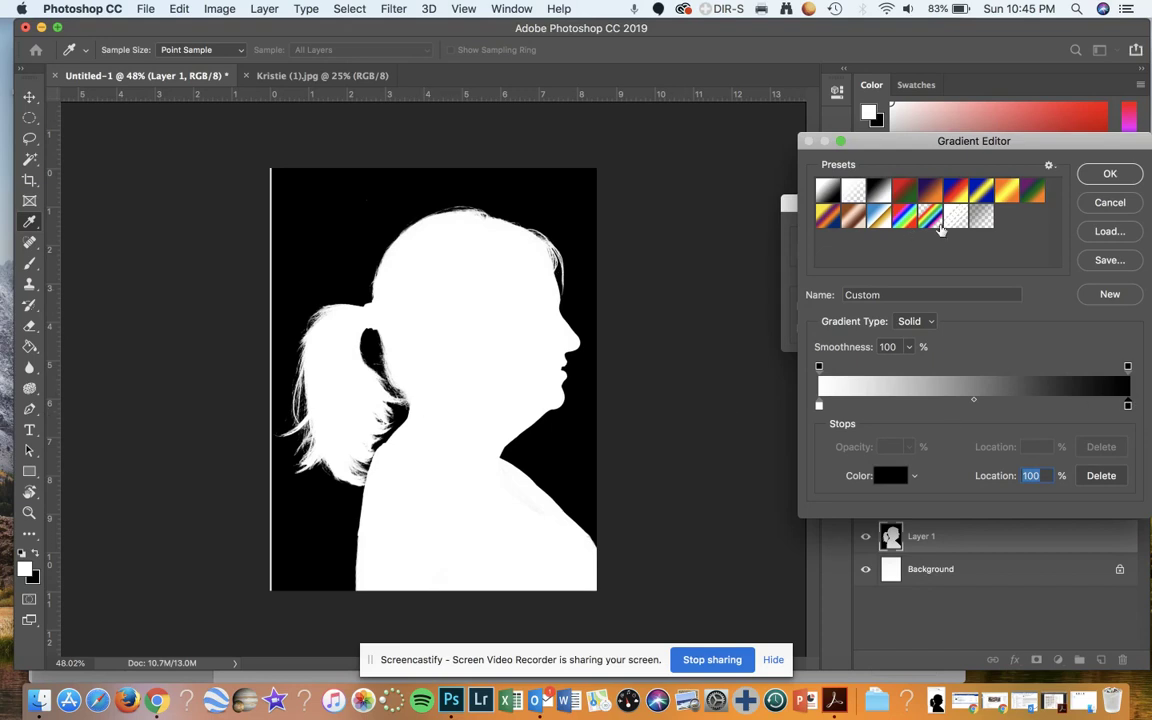
{"action": "left_click", "coordinate": [1107, 175]}
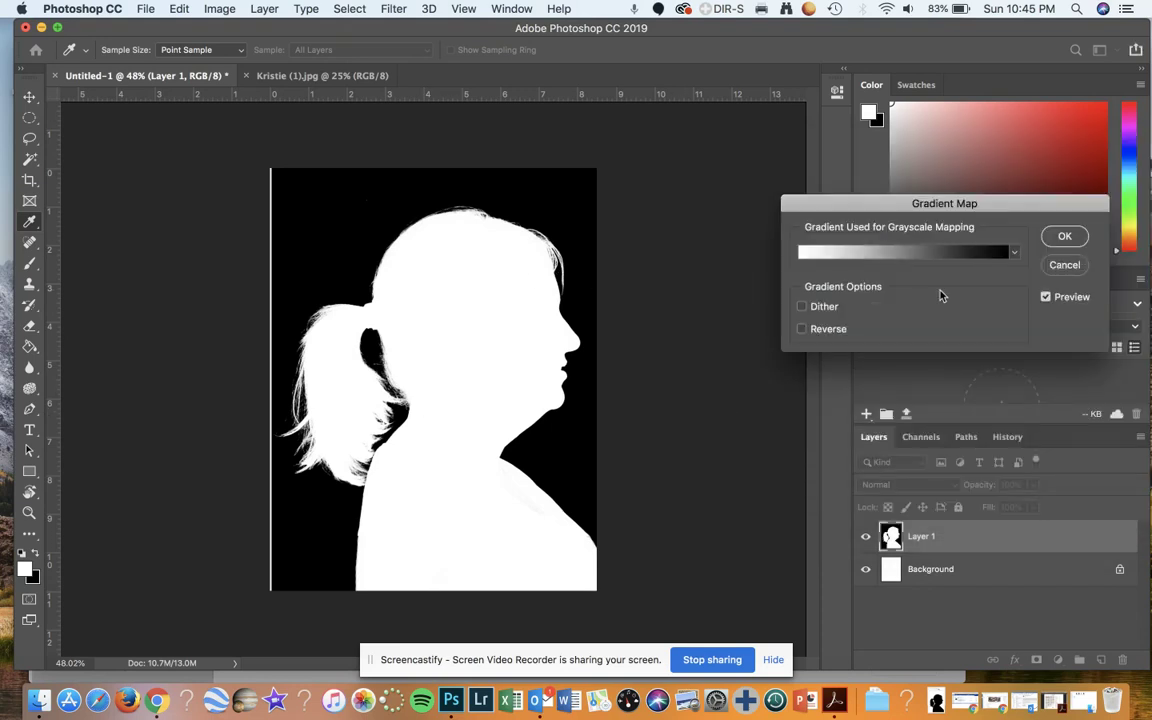
{"action": "left_click", "coordinate": [1064, 236]}
{"action": "key", "text": "v"}
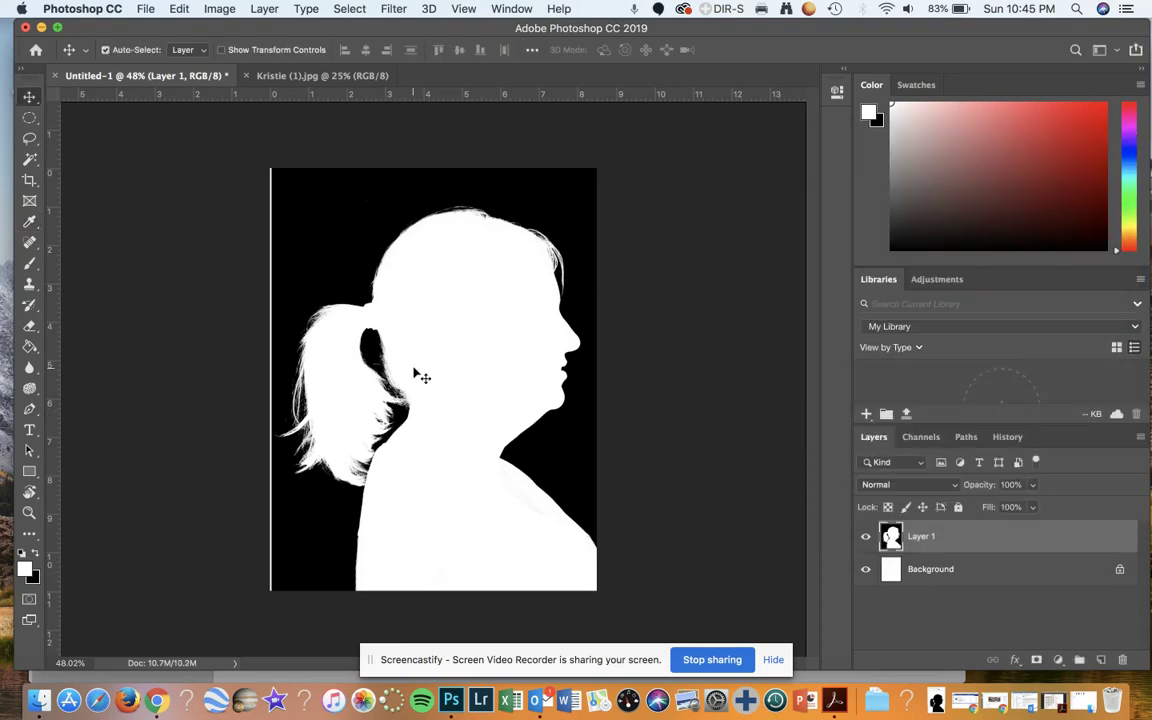
Shift the silhouette layer slightly to the left and scale it to about 102% so it covers the whole page
{"action": "left_click_drag", "start_coordinate": [415, 373], "coordinate": [412, 374]}
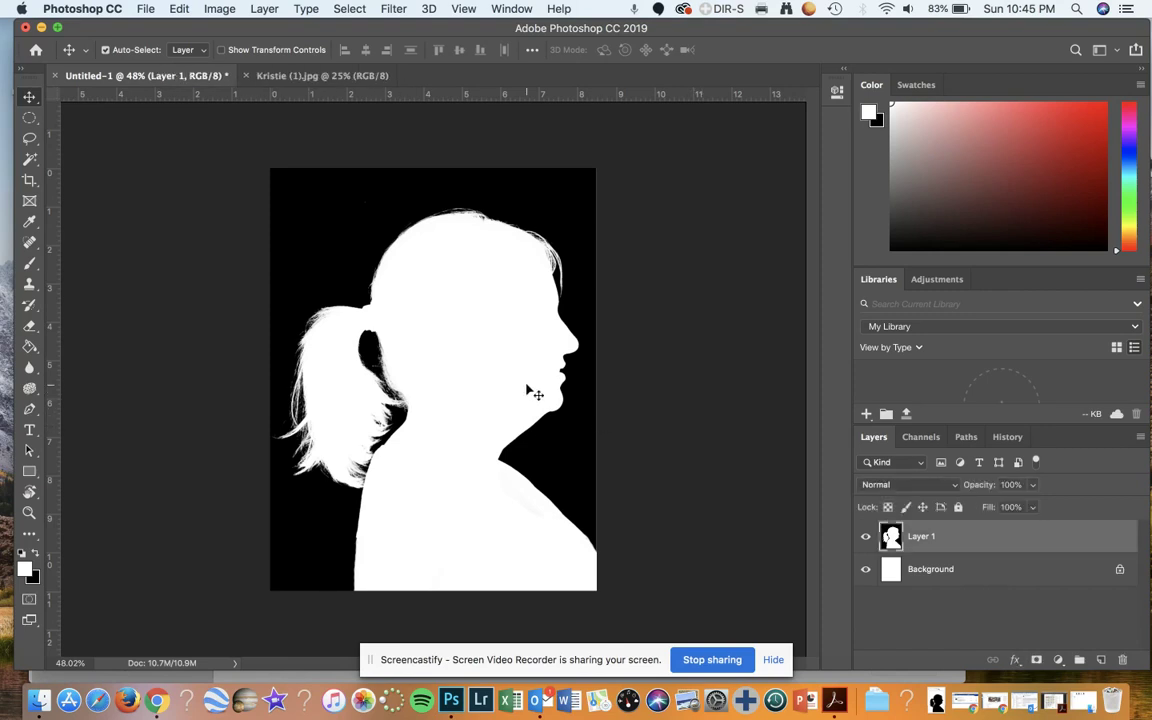
{"action": "key", "text": "super+t"}
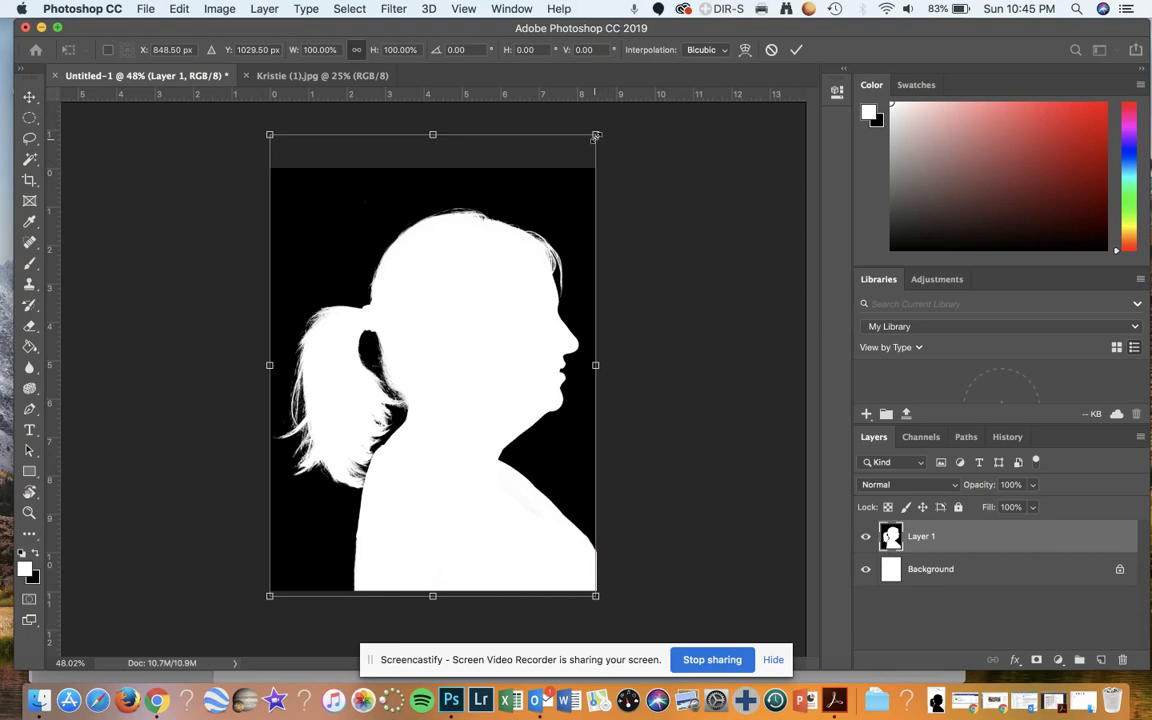
{"action": "left_click_drag", "start_coordinate": [595, 137], "coordinate": [598, 130]}
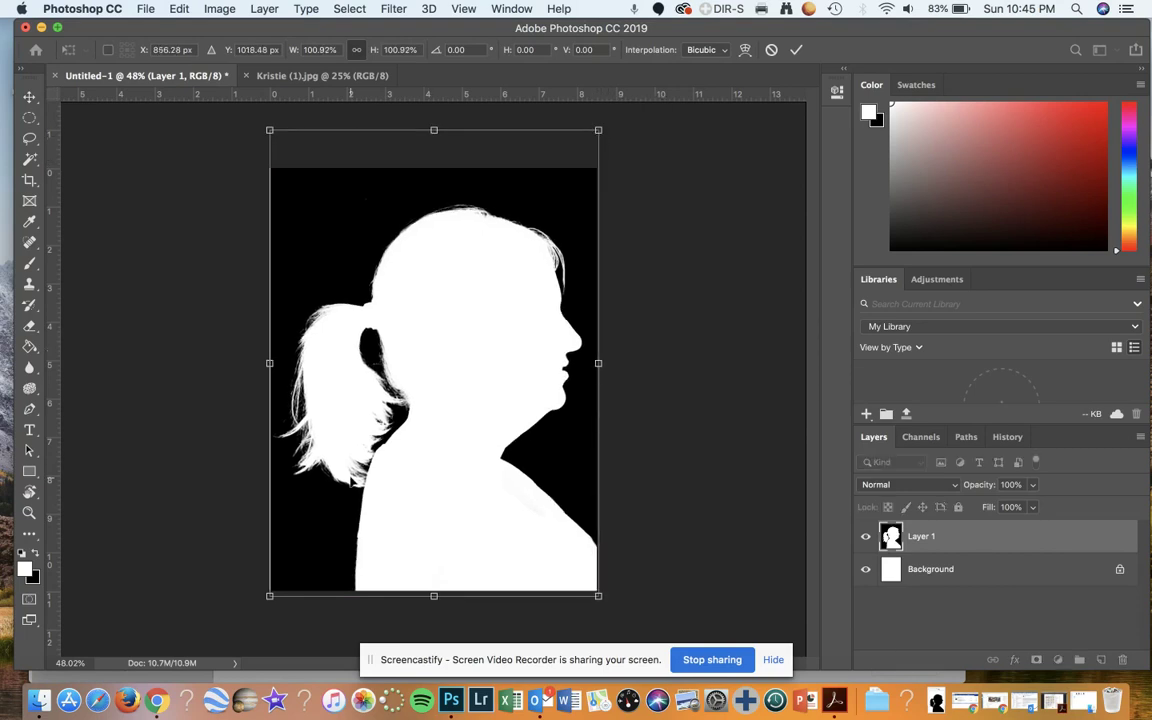
{"action": "left_click_drag", "start_coordinate": [270, 596], "coordinate": [267, 601]}
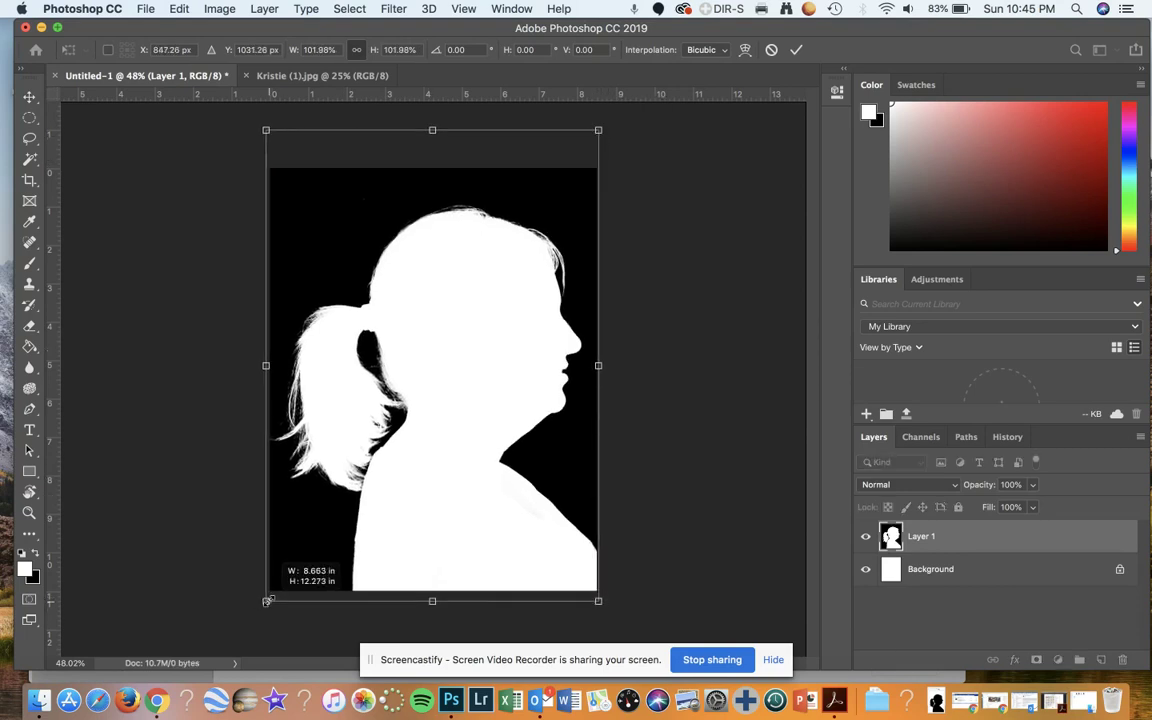
{"action": "key", "text": "Return"}
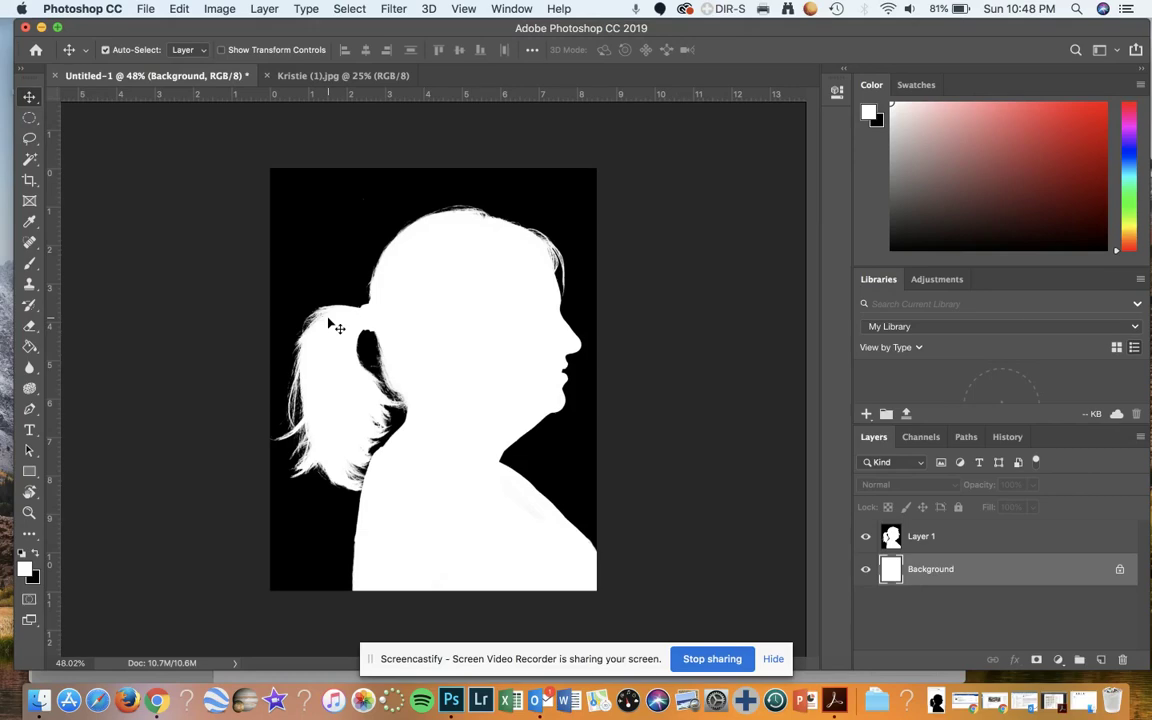
Switch to the assignment in Chrome and read steps 4 to 6 on the frame, deleting the silhouette and the collage photographs
{"action": "left_click", "coordinate": [313, 500]}
{"action": "key", "text": "super+Tab"}
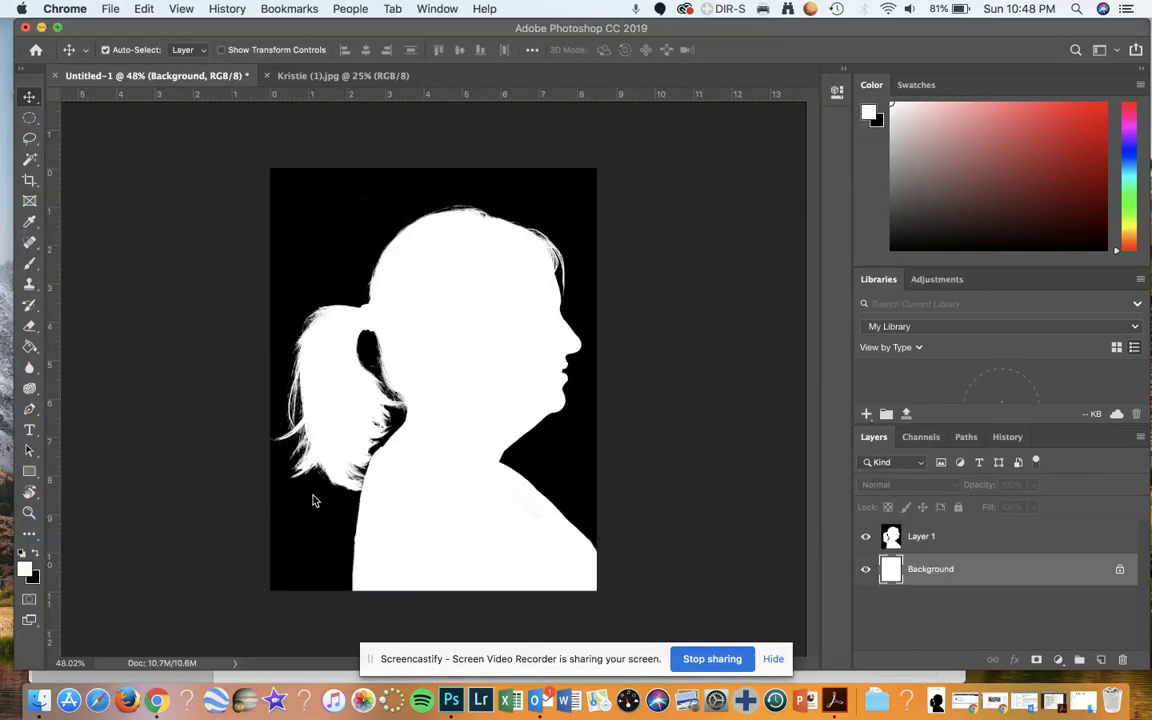
{"action": "key", "text": "super+Tab"}
{"action": "key", "text": "super+shift+Tab"}
{"action": "key", "text": "super+shift+Tab"}
{"action": "key", "text": "super+Tab"}
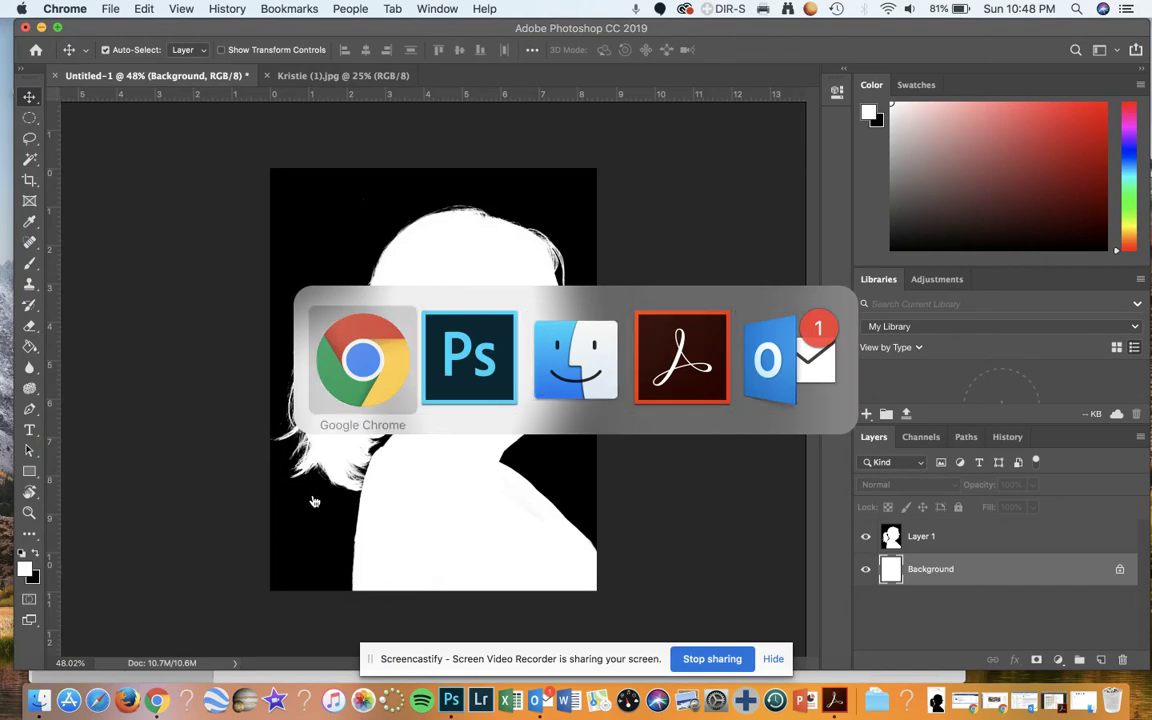
{"action": "scroll", "coordinate": [183, 467], "scroll_direction": "down", "scroll_amount": 10}
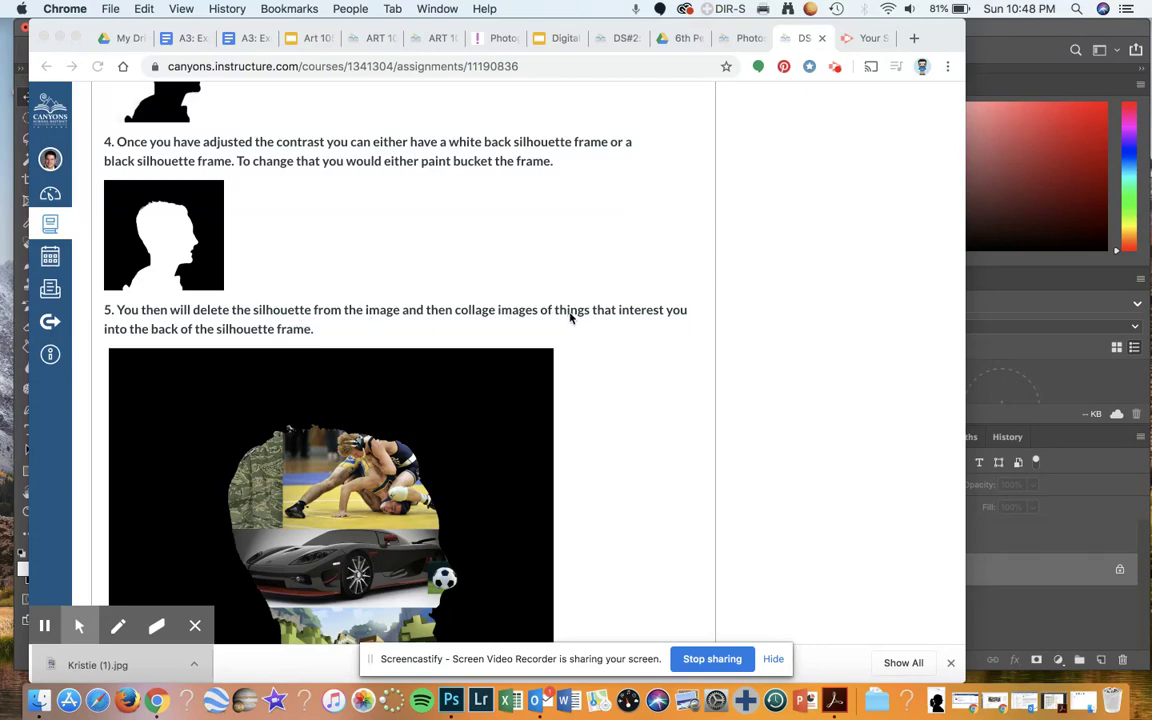
{"action": "scroll", "coordinate": [638, 325], "scroll_direction": "down", "scroll_amount": 4}
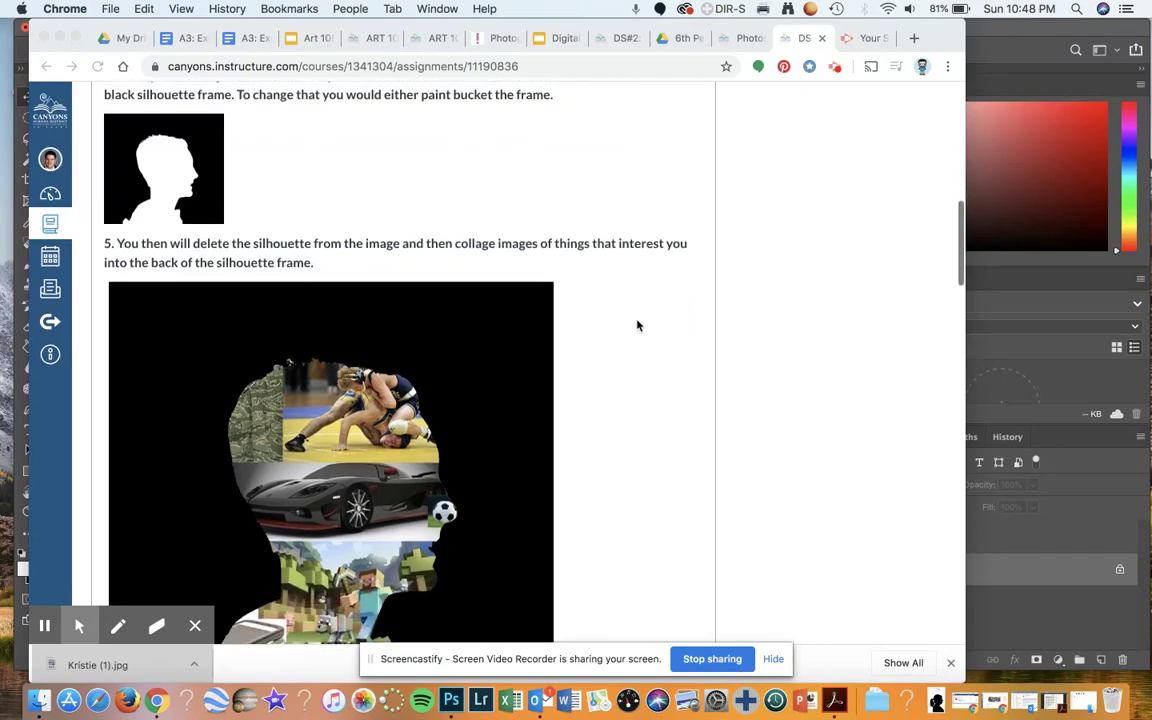
{"action": "scroll", "coordinate": [638, 325], "scroll_direction": "down", "scroll_amount": 1}
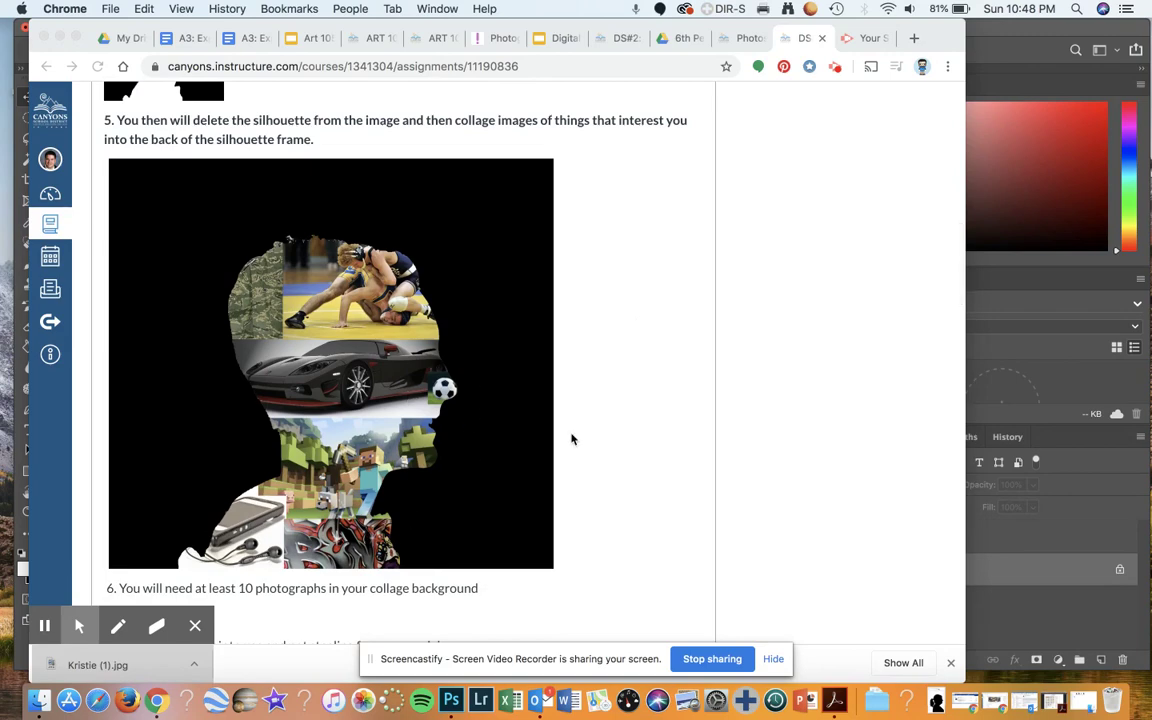
Return to Photoshop and use the Quick Selection tool on Layer 1 to select the whole white silhouette, including the ponytail
{"action": "left_click", "coordinate": [966, 118]}
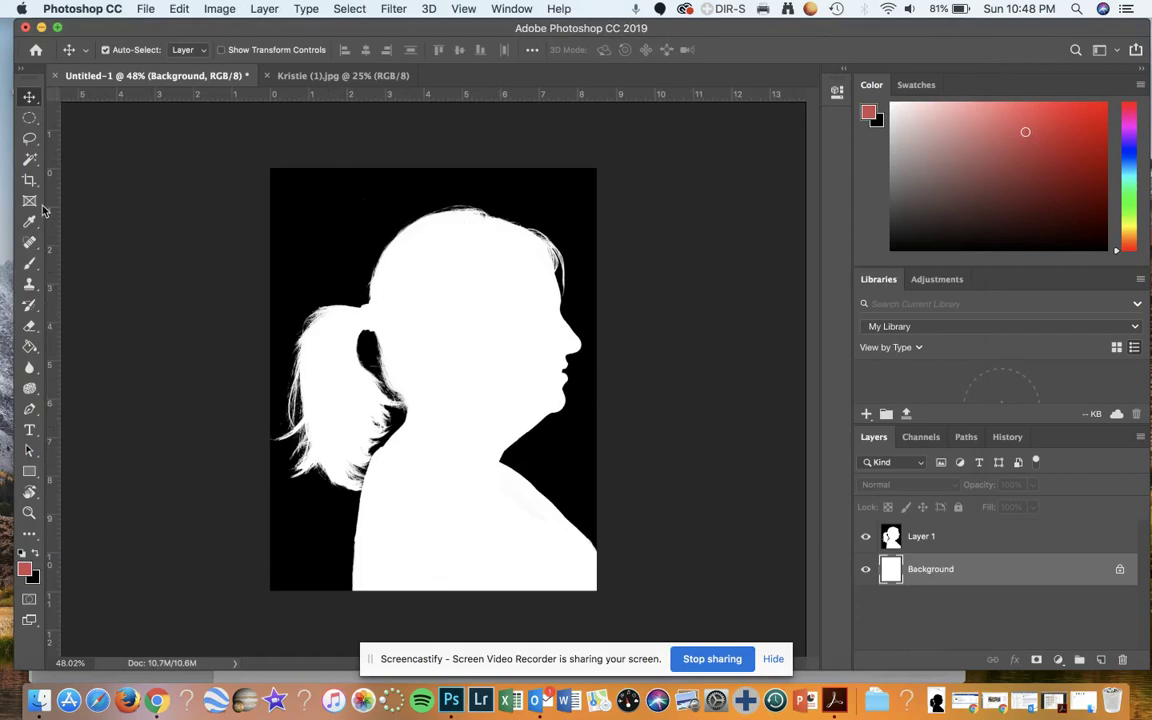
{"action": "left_click_drag", "start_coordinate": [29, 159], "coordinate": [69, 160]}
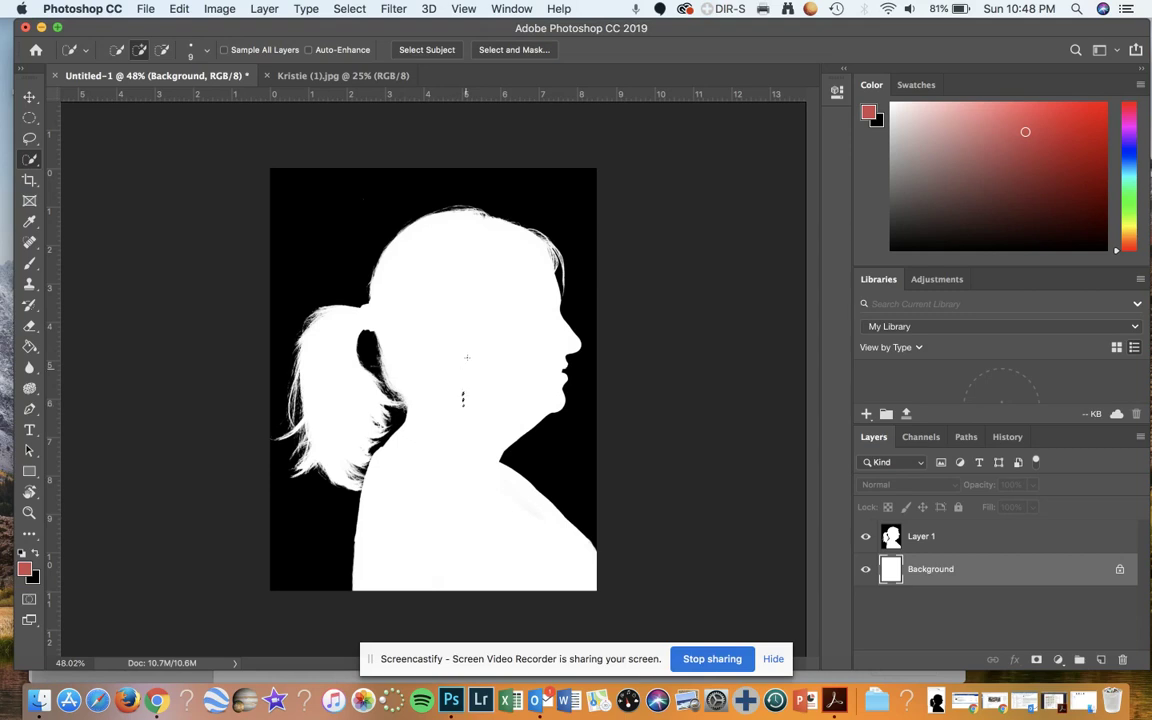
{"action": "mouse_move", "coordinate": [466, 357]}
{"action": "left_mouse_down"}
{"action": "mouse_move", "coordinate": [468, 313]}
{"action": "mouse_move", "coordinate": [439, 309]}
{"action": "mouse_move", "coordinate": [437, 364]}
{"action": "mouse_move", "coordinate": [473, 428]}
{"action": "mouse_move", "coordinate": [504, 355]}
{"action": "mouse_move", "coordinate": [486, 279]}
{"action": "mouse_move", "coordinate": [455, 277]}
{"action": "mouse_move", "coordinate": [446, 261]}
{"action": "mouse_move", "coordinate": [410, 312]}
{"action": "mouse_move", "coordinate": [427, 352]}
{"action": "left_mouse_up"}
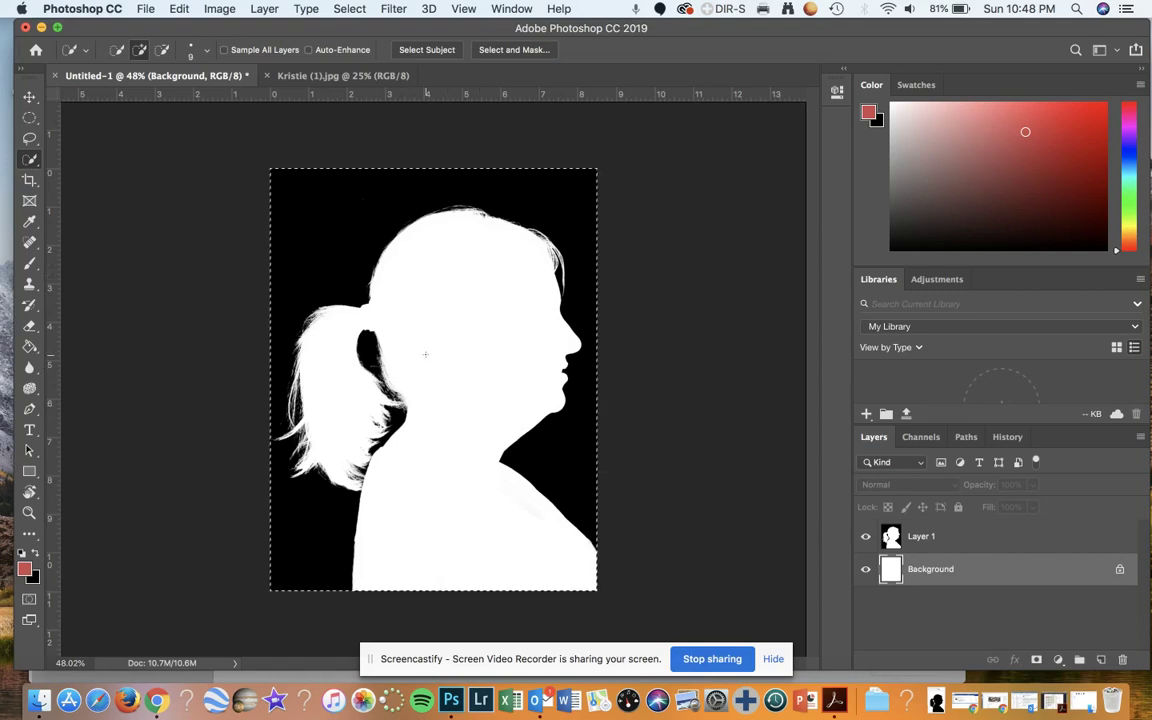
{"action": "left_click", "coordinate": [977, 549]}
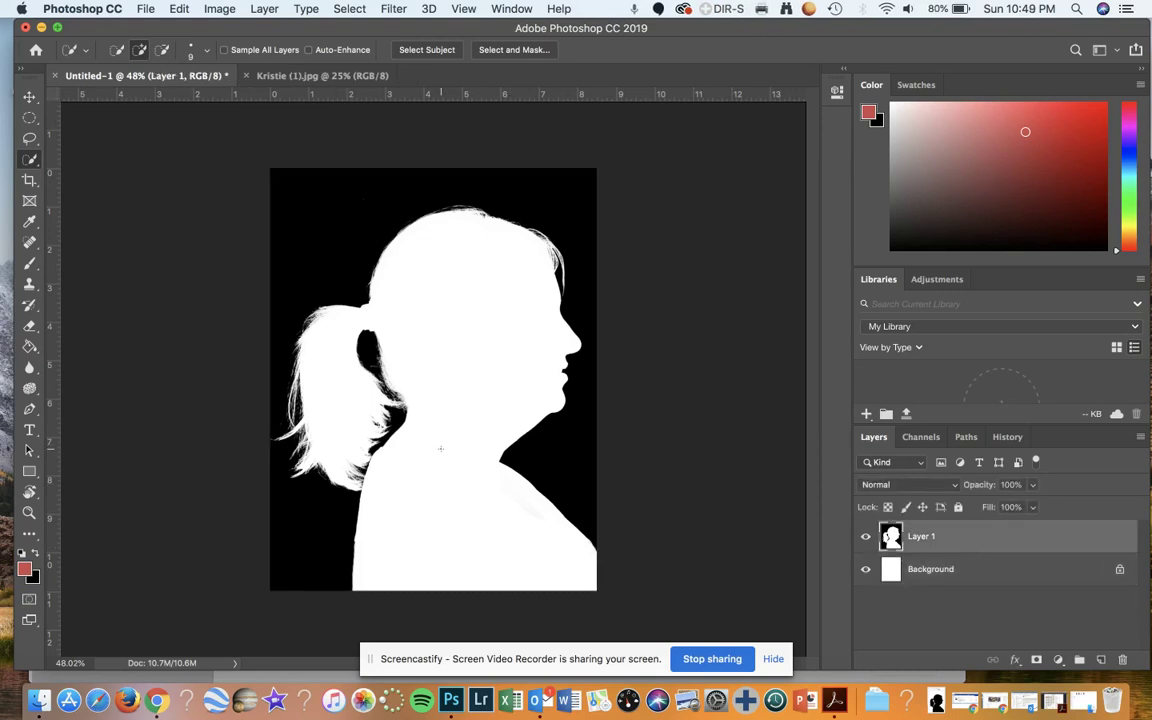
{"action": "left_click_drag", "start_coordinate": [451, 512], "coordinate": [486, 327]}
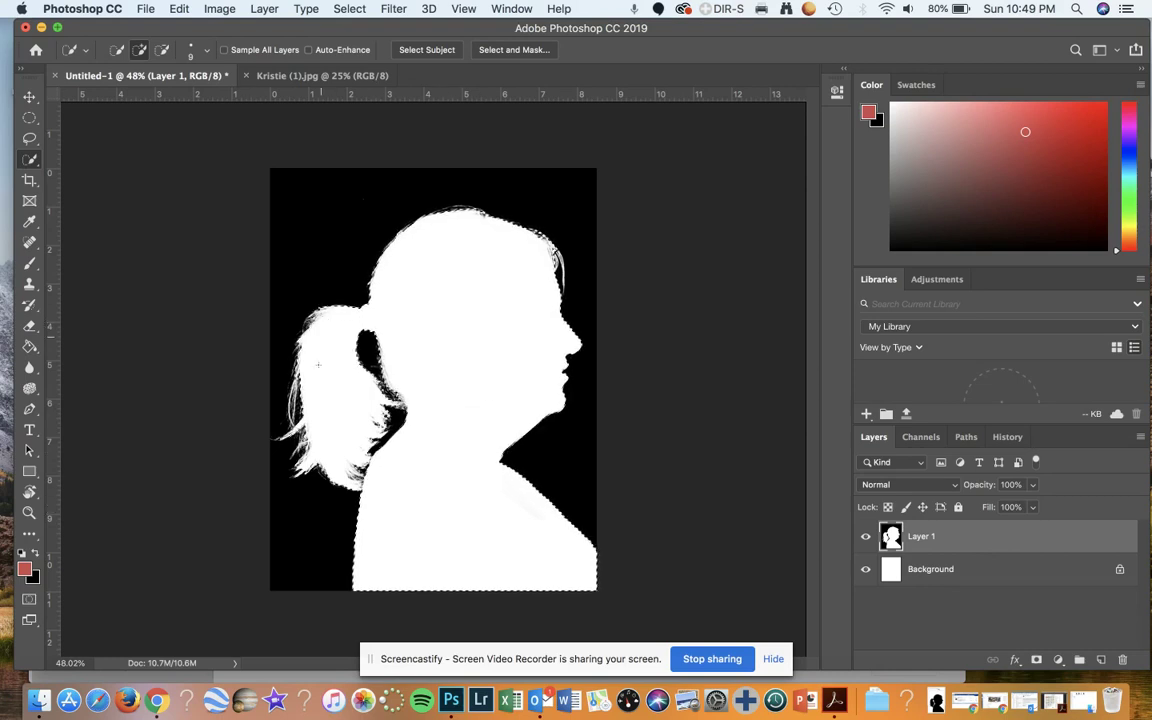
{"action": "left_click", "coordinate": [318, 386]}
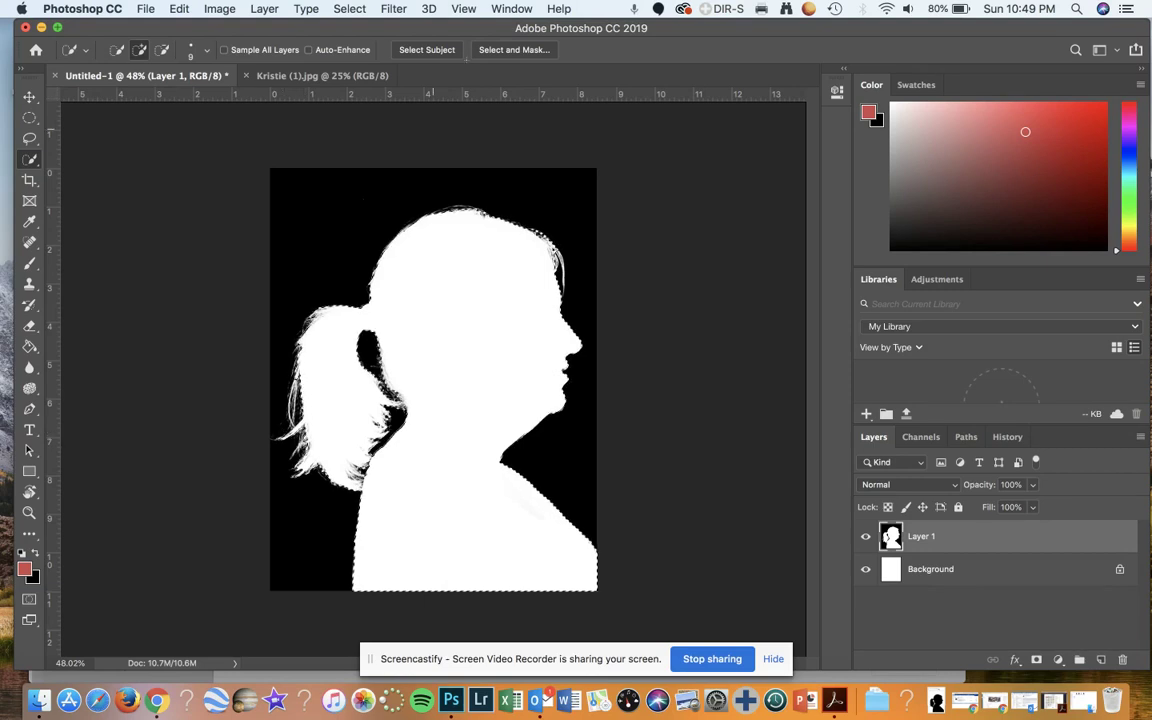
Refine the silhouette selection in Select and Mask with Show Edge and Smart Radius on and a radius of 7 px
{"action": "left_click", "coordinate": [484, 54]}
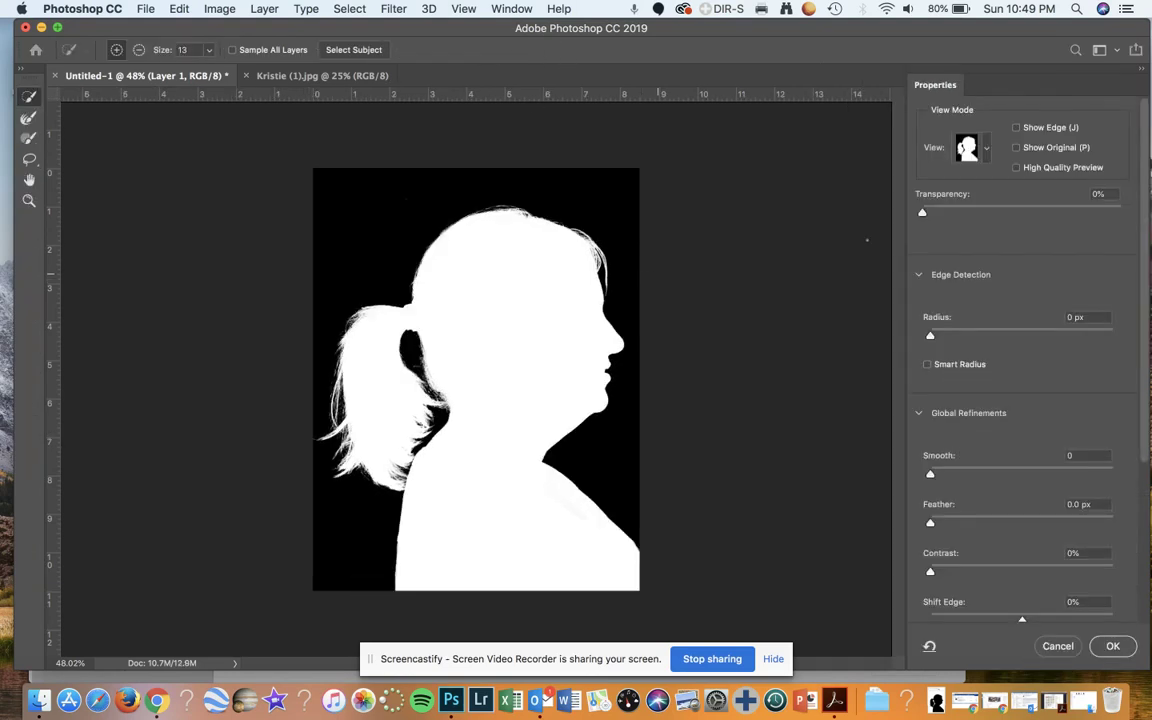
{"action": "left_click", "coordinate": [1016, 128]}
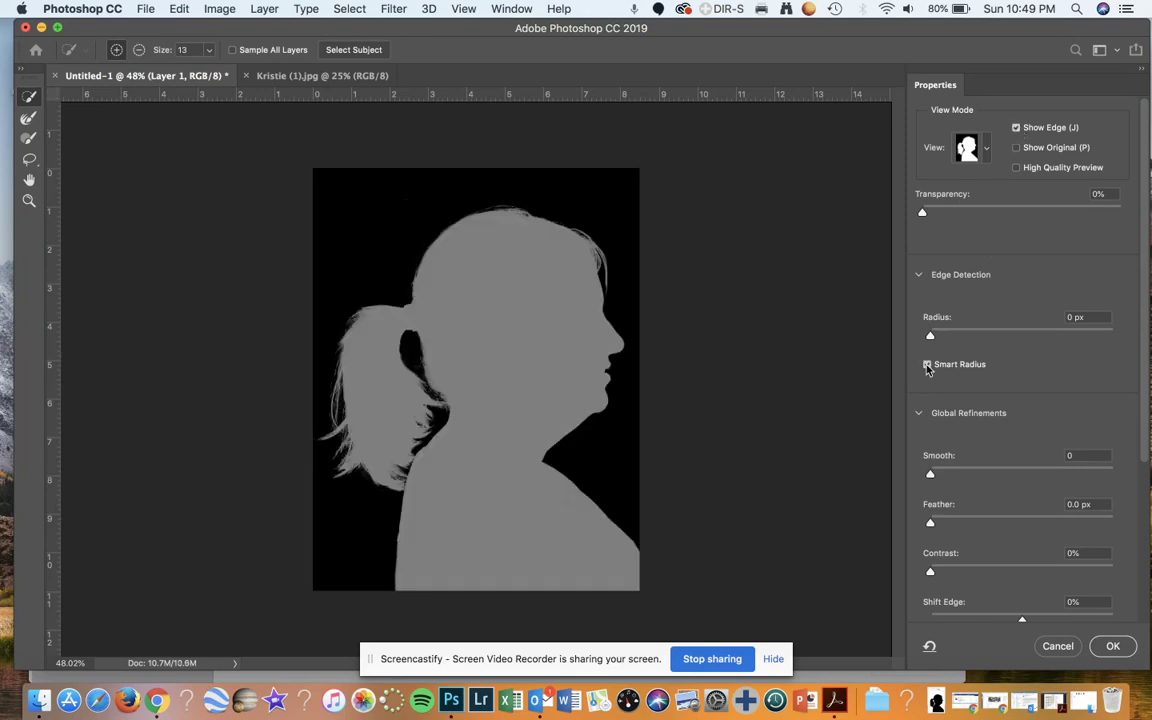
{"action": "left_click_drag", "start_coordinate": [930, 339], "coordinate": [958, 339]}
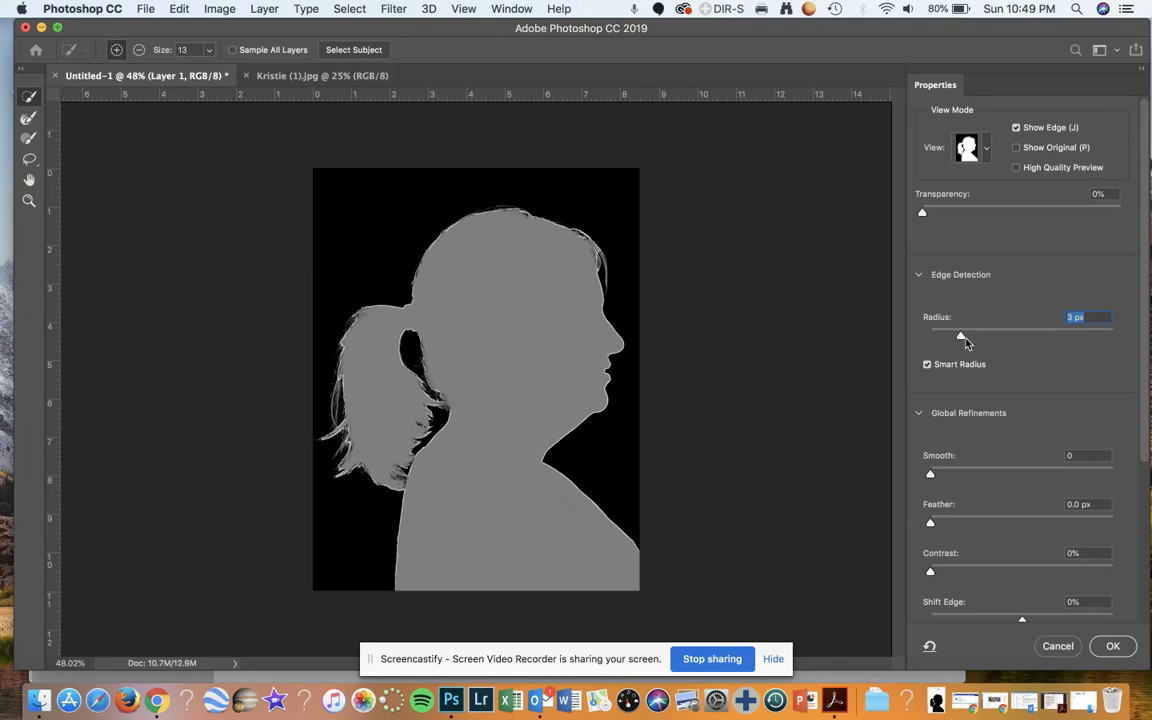
{"action": "left_click_drag", "start_coordinate": [966, 343], "coordinate": [980, 343]}
{"action": "left_click_drag", "start_coordinate": [993, 342], "coordinate": [991, 342]}
Set the selection's Smooth to 8 and Feather to 1.0 px, and apply the refinement
{"action": "scroll", "coordinate": [980, 330], "scroll_direction": "down", "scroll_amount": 3}
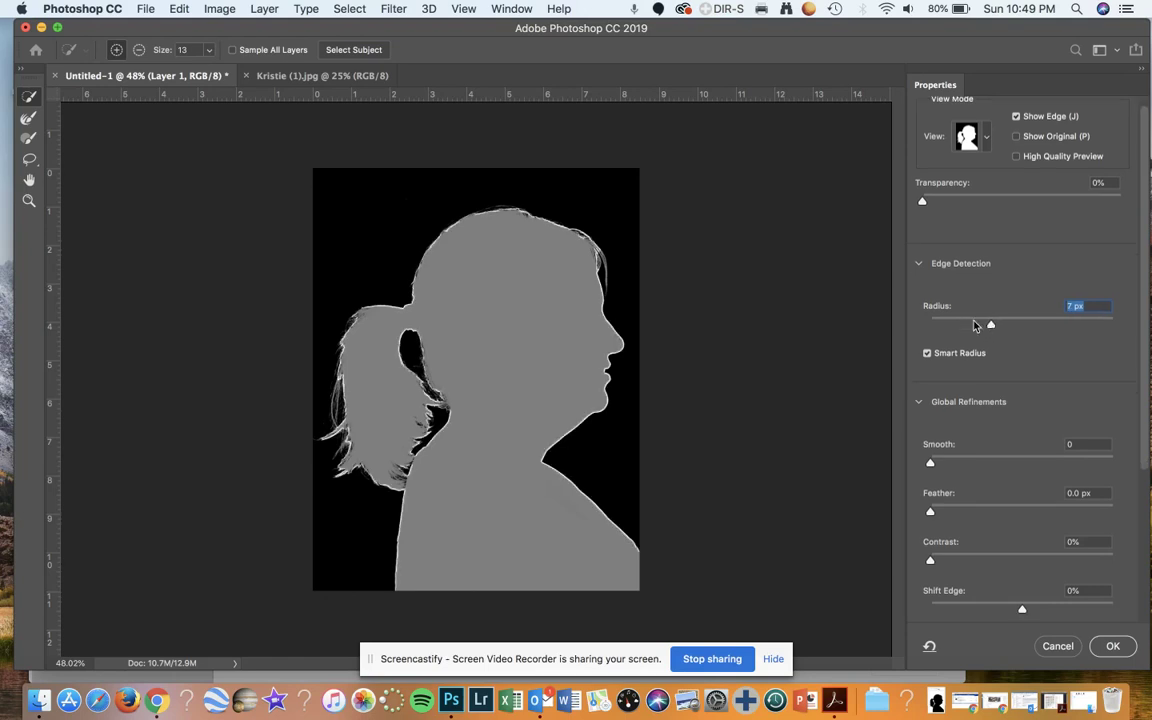
{"action": "left_click_drag", "start_coordinate": [931, 416], "coordinate": [946, 416]}
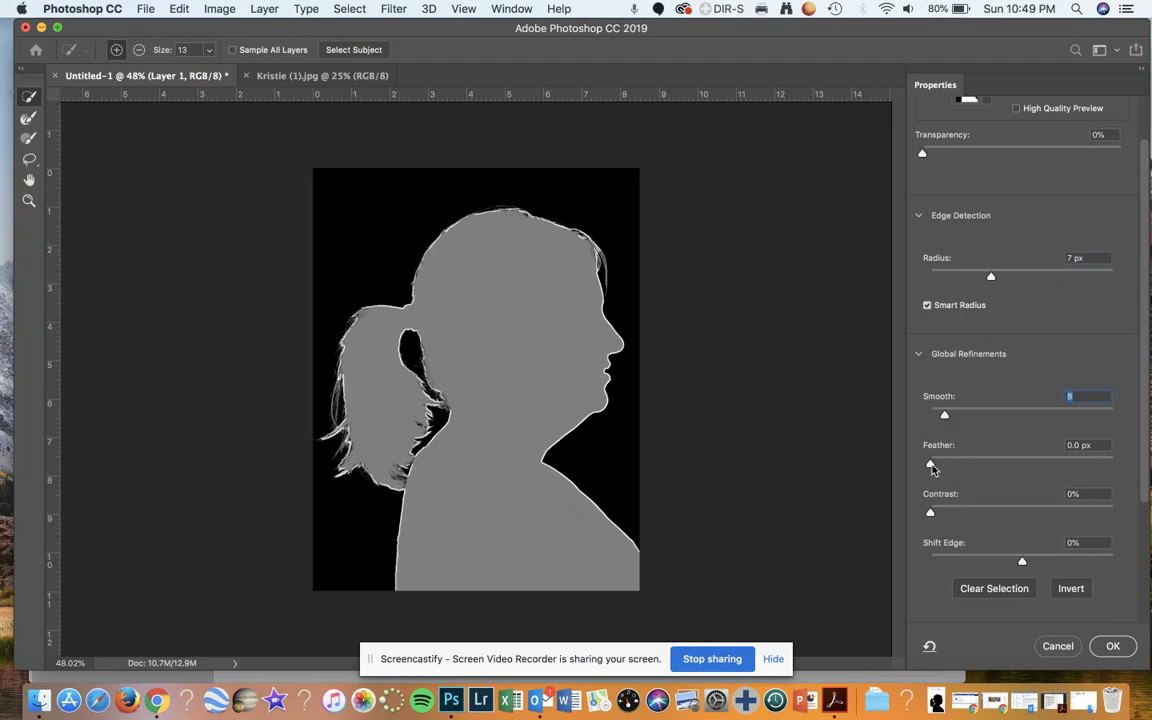
{"action": "left_click_drag", "start_coordinate": [930, 464], "coordinate": [940, 466]}
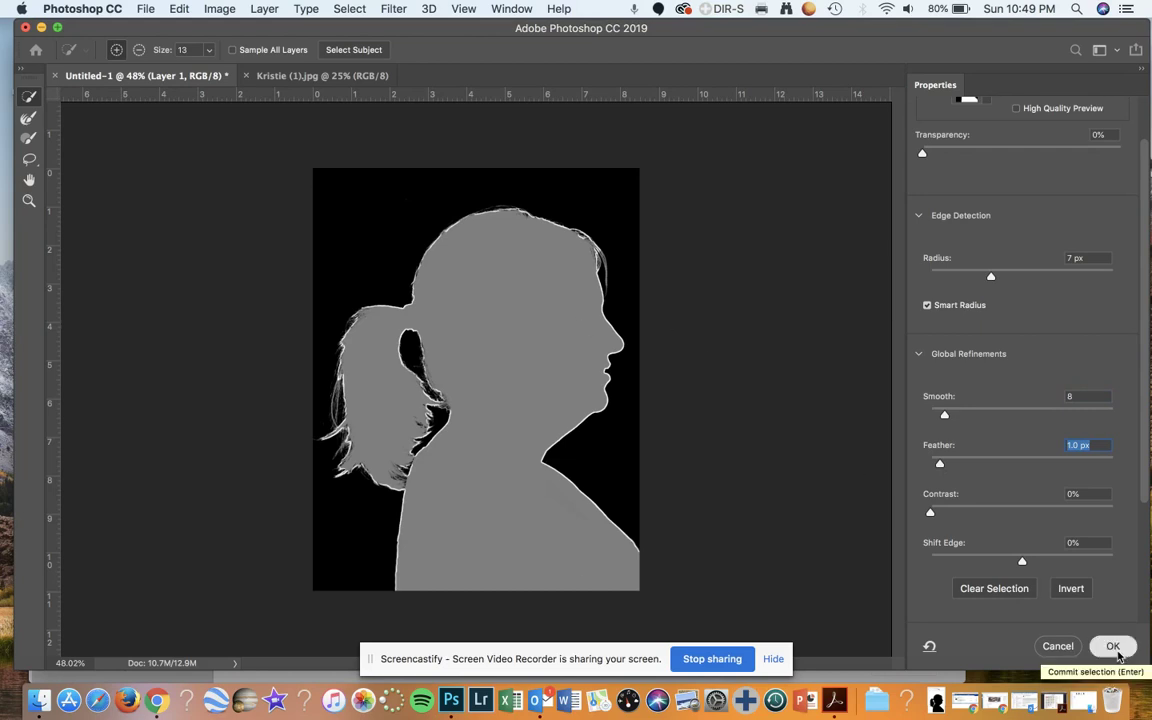
{"action": "left_click", "coordinate": [1113, 646]}
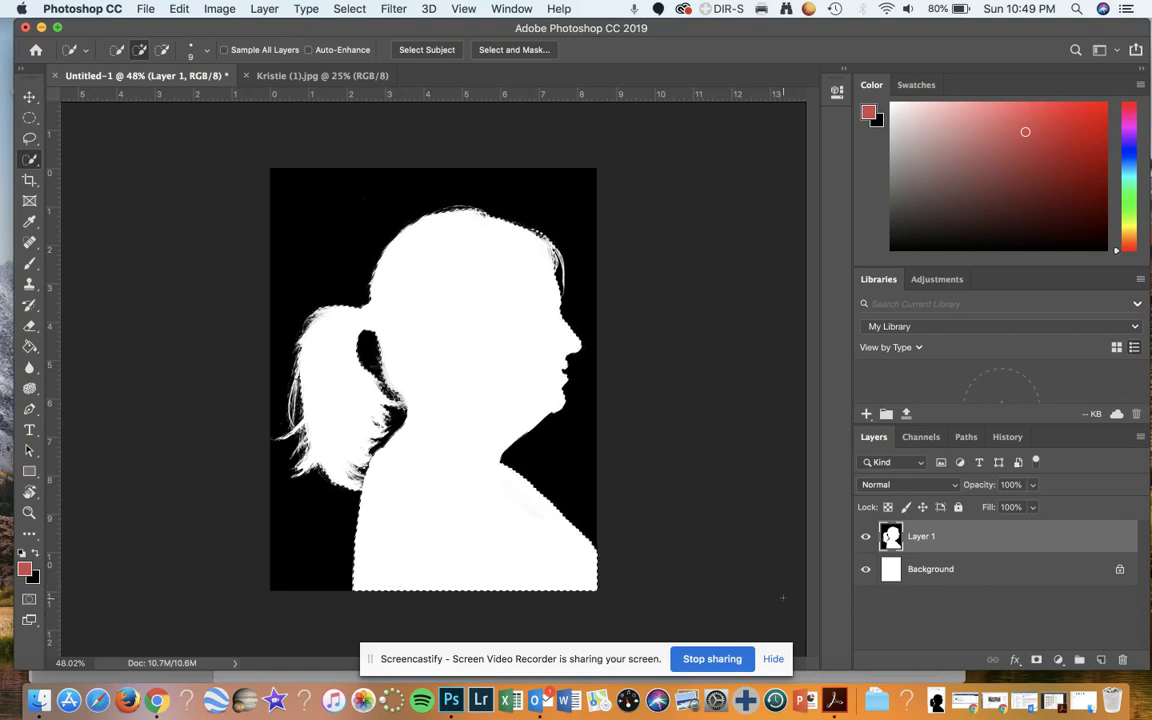
With the Background layer temporarily hidden, delete the selected silhouette from Layer 1 and clear the selection
{"action": "left_click", "coordinate": [865, 570]}
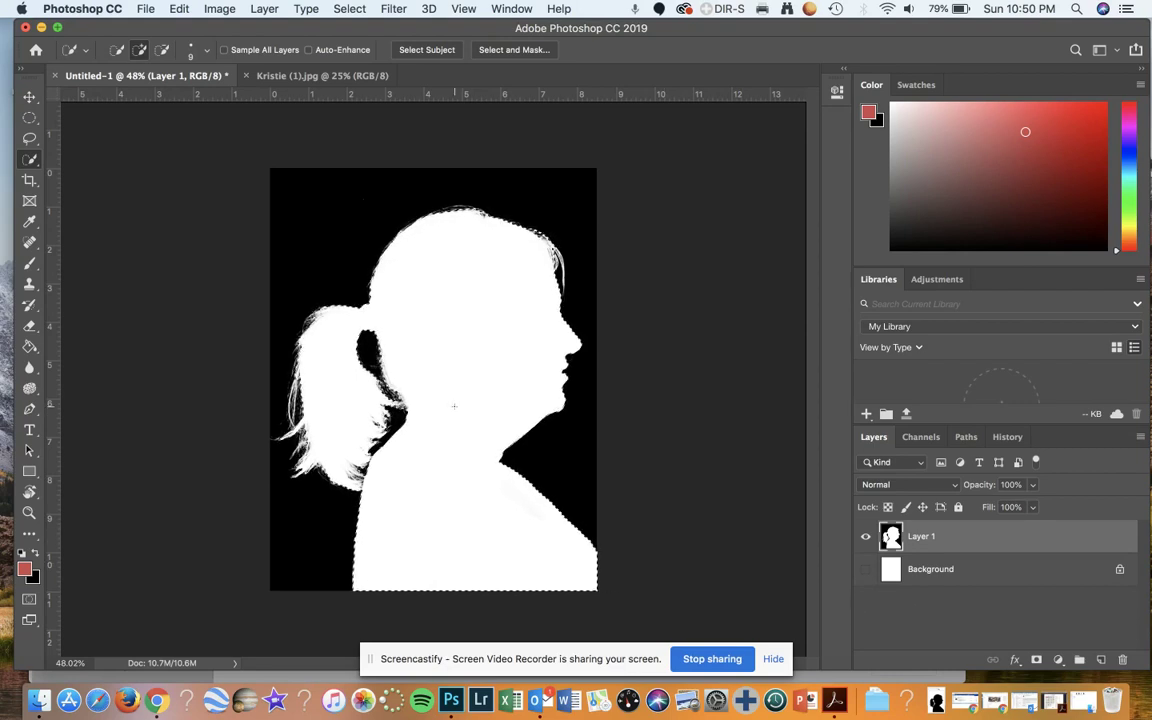
{"action": "key", "text": "Delete"}
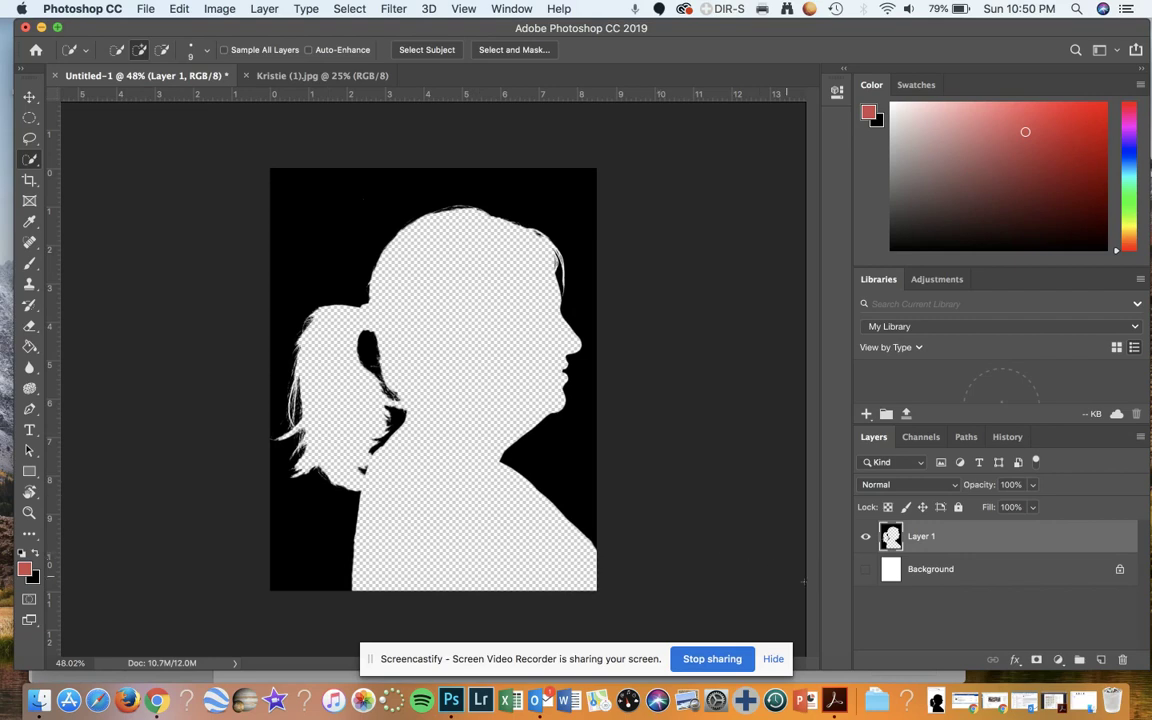
{"action": "left_click", "coordinate": [866, 571]}
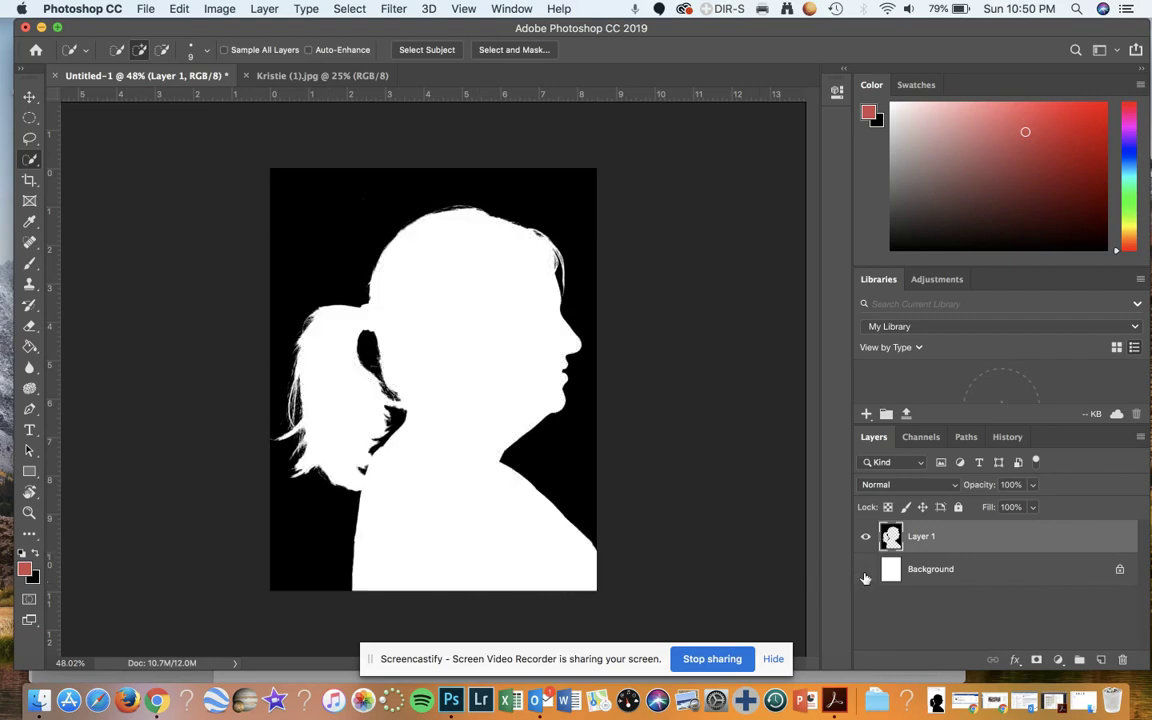
{"action": "left_click", "coordinate": [866, 570]}
{"action": "left_click", "coordinate": [866, 570]}
Switch to Finder, open the photos folder inside DS2Silhouette collage, and open its collage pictures in Photoshop
{"action": "key", "text": "super+Tab"}
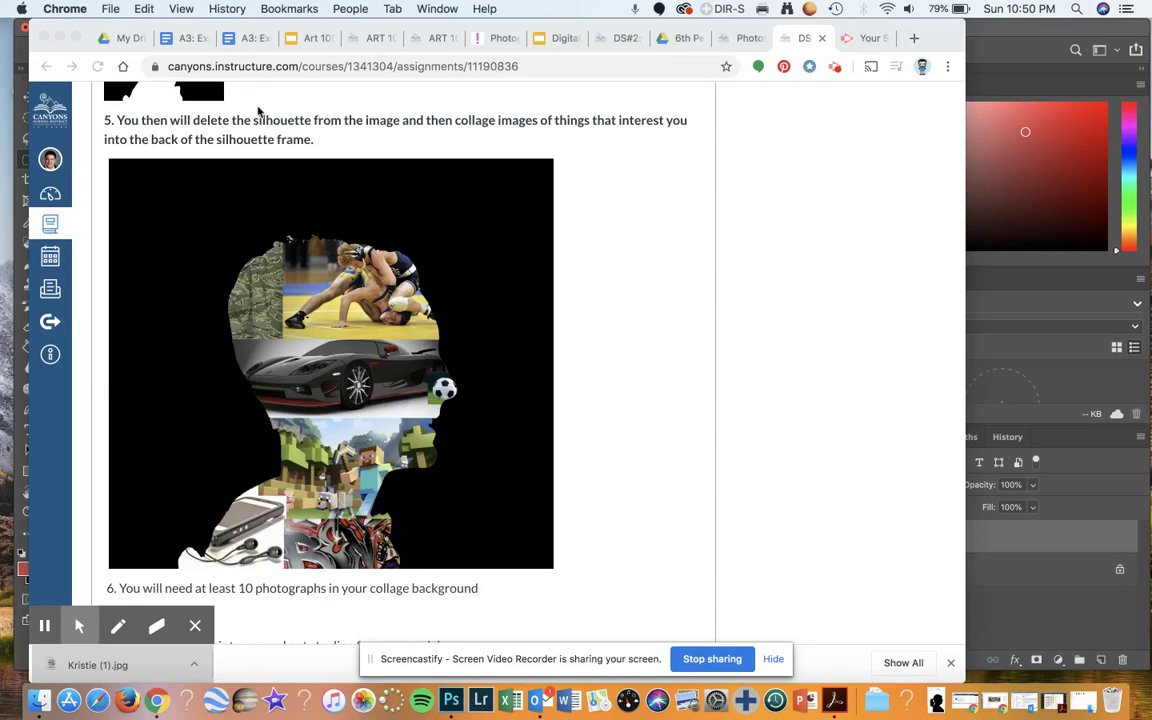
{"action": "left_click", "coordinate": [60, 38]}
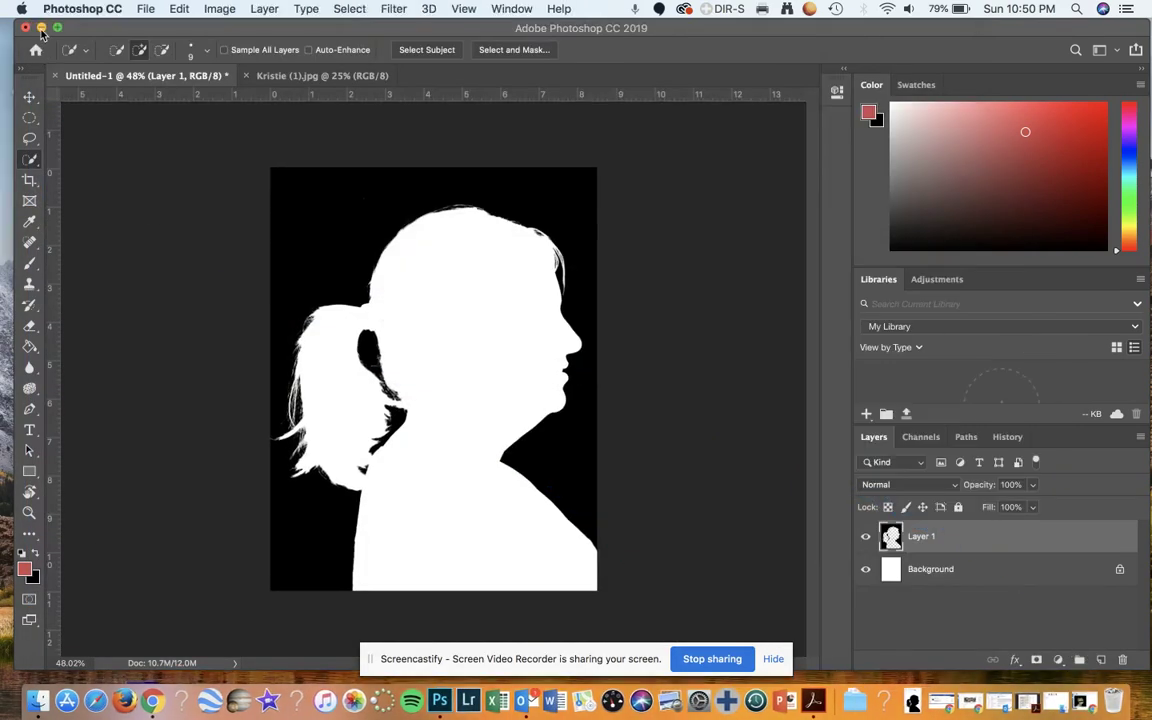
{"action": "left_click", "coordinate": [36, 44]}
{"action": "left_click", "coordinate": [270, 318]}
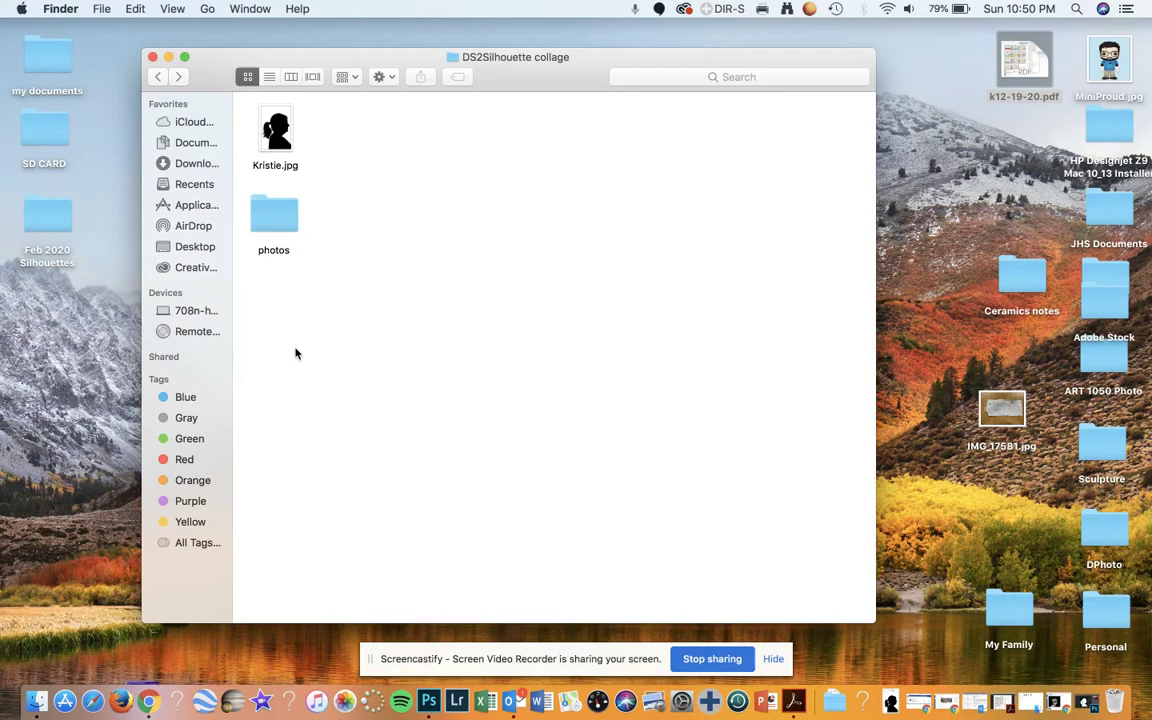
{"action": "double_click", "coordinate": [276, 213]}
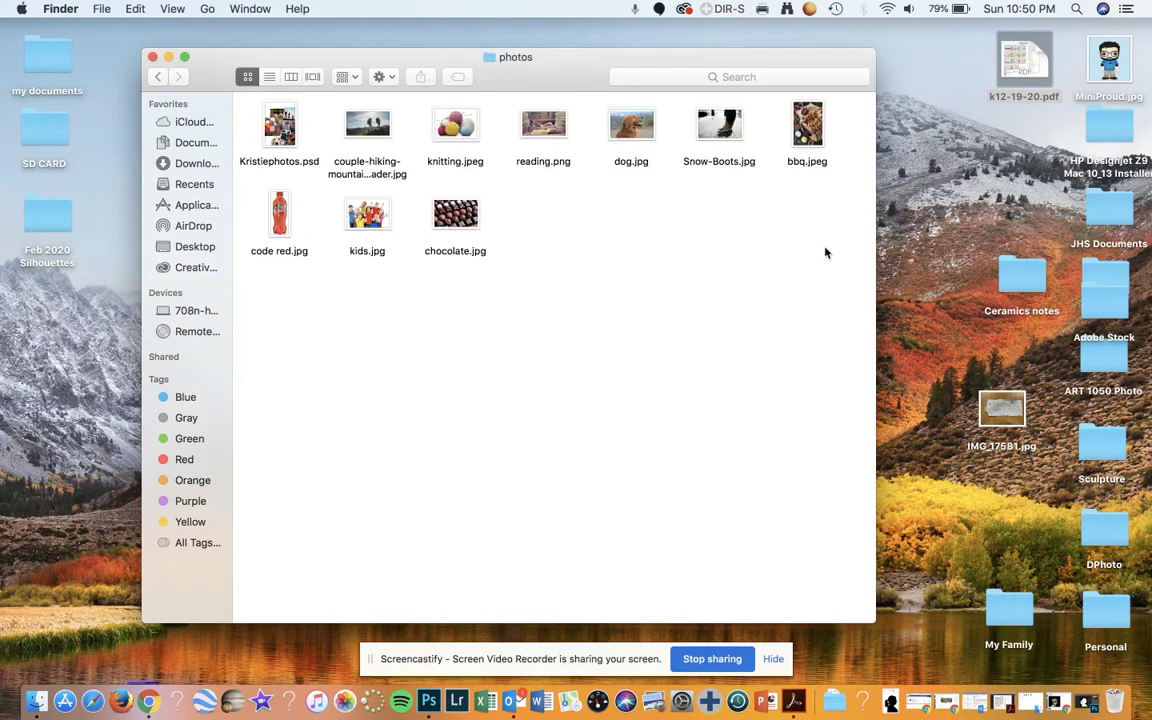
{"action": "left_click_drag", "start_coordinate": [835, 259], "coordinate": [252, 182]}
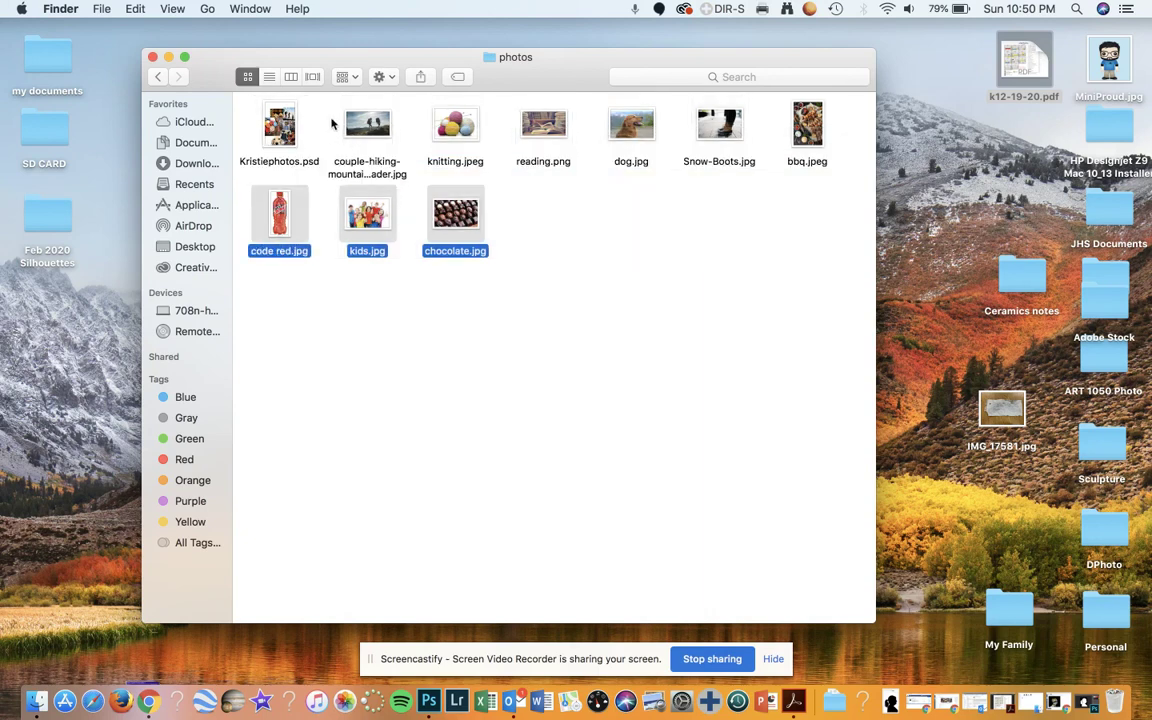
{"action": "left_click_drag", "start_coordinate": [333, 123], "coordinate": [430, 704]}
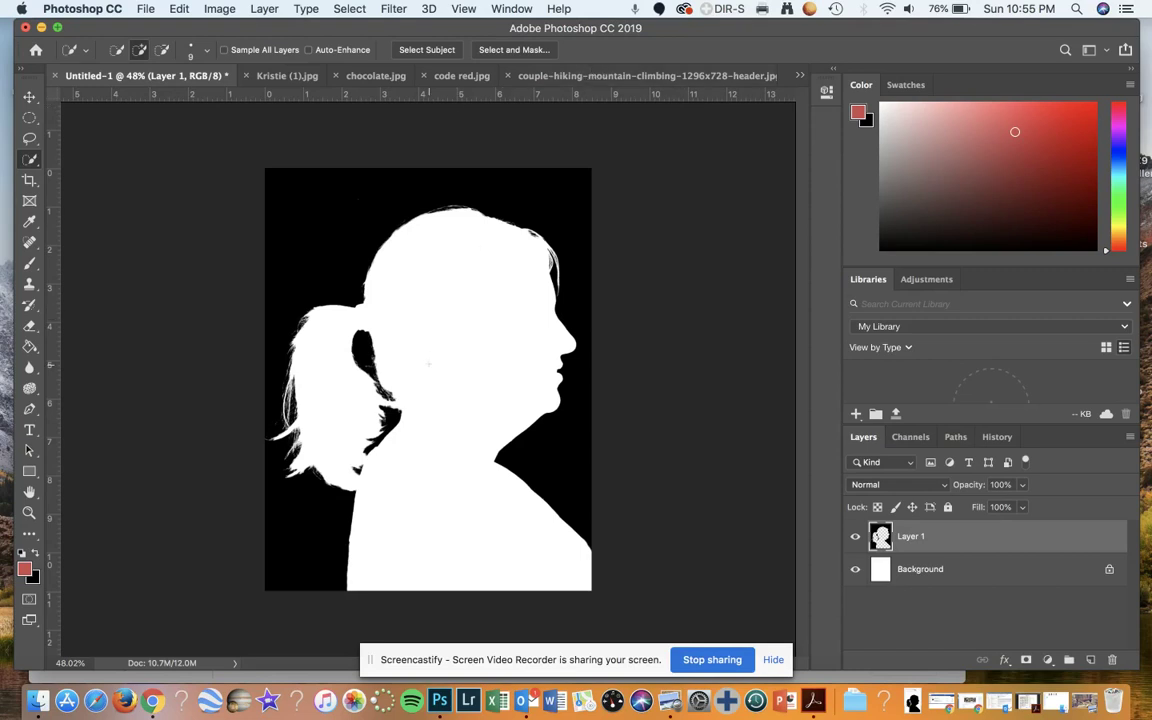
Start saving the silhouette document as a new file and choose the DS2Silhouette collage folder as its location
{"action": "left_click", "coordinate": [145, 10]}
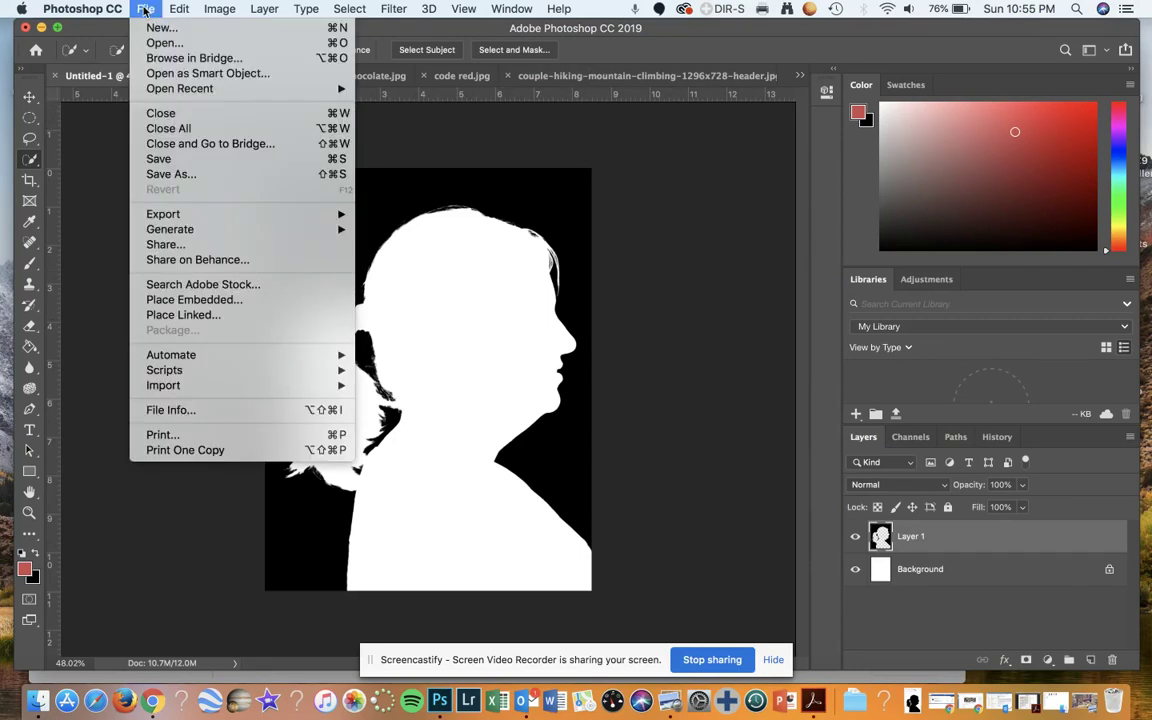
{"action": "left_click", "coordinate": [154, 174]}
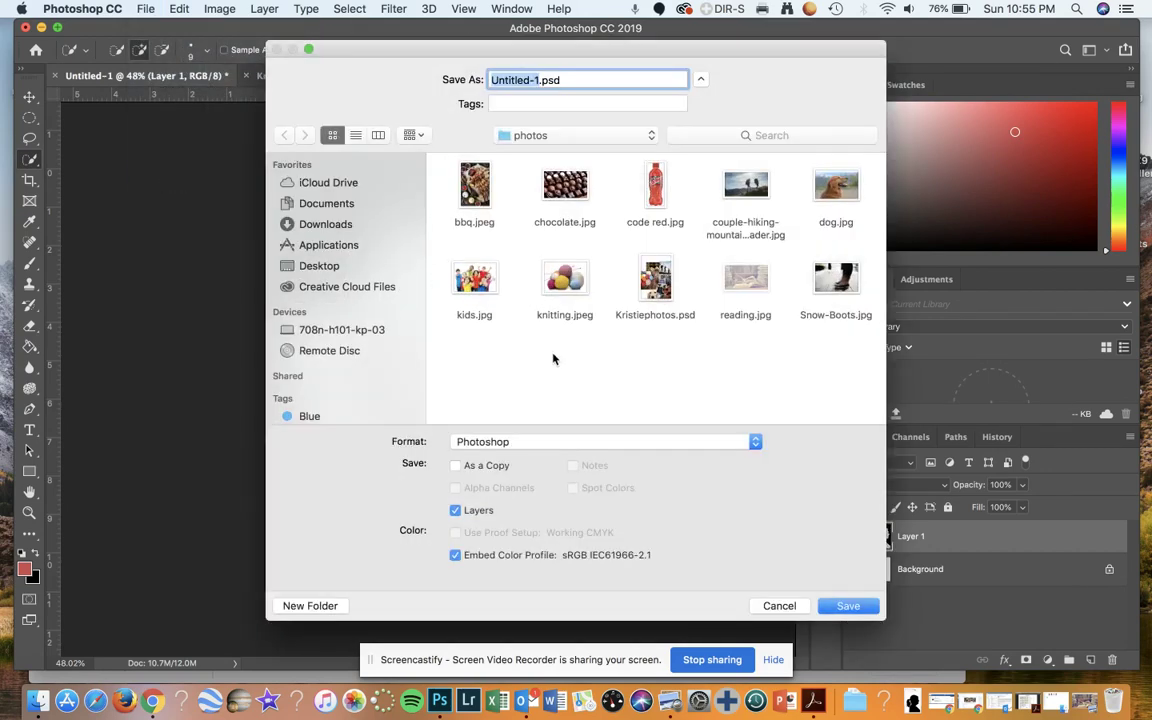
{"action": "left_click", "coordinate": [547, 140]}
{"action": "left_click", "coordinate": [548, 153]}
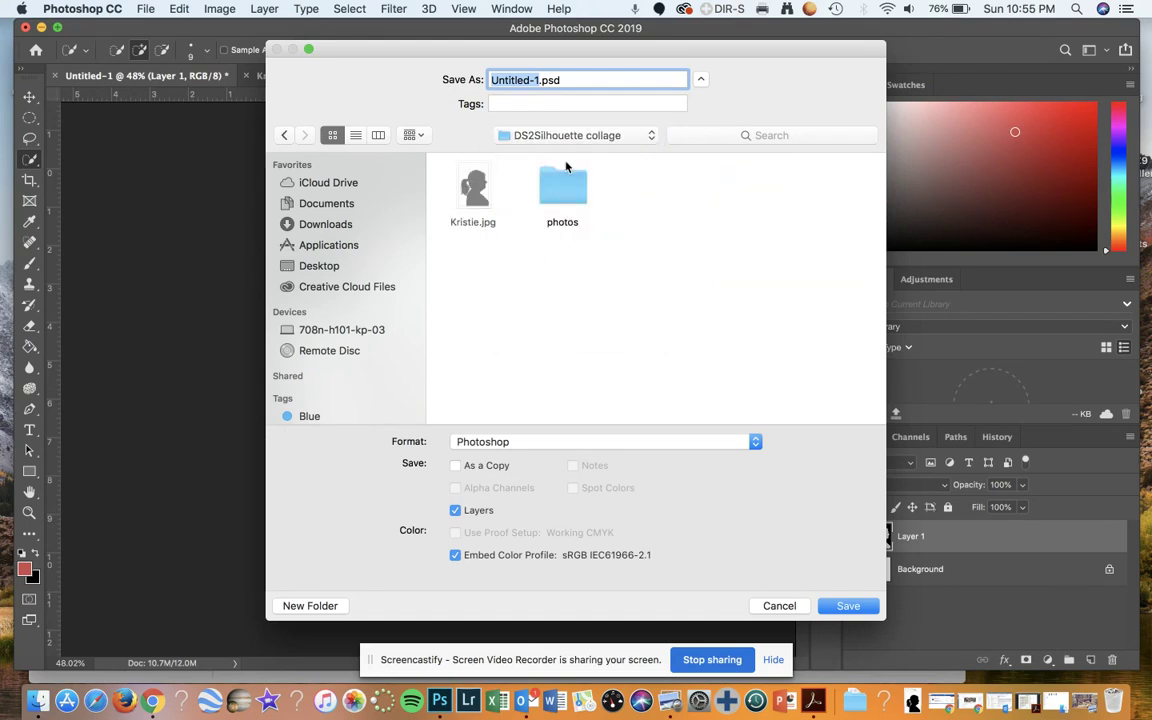
{"action": "left_click", "coordinate": [565, 134]}
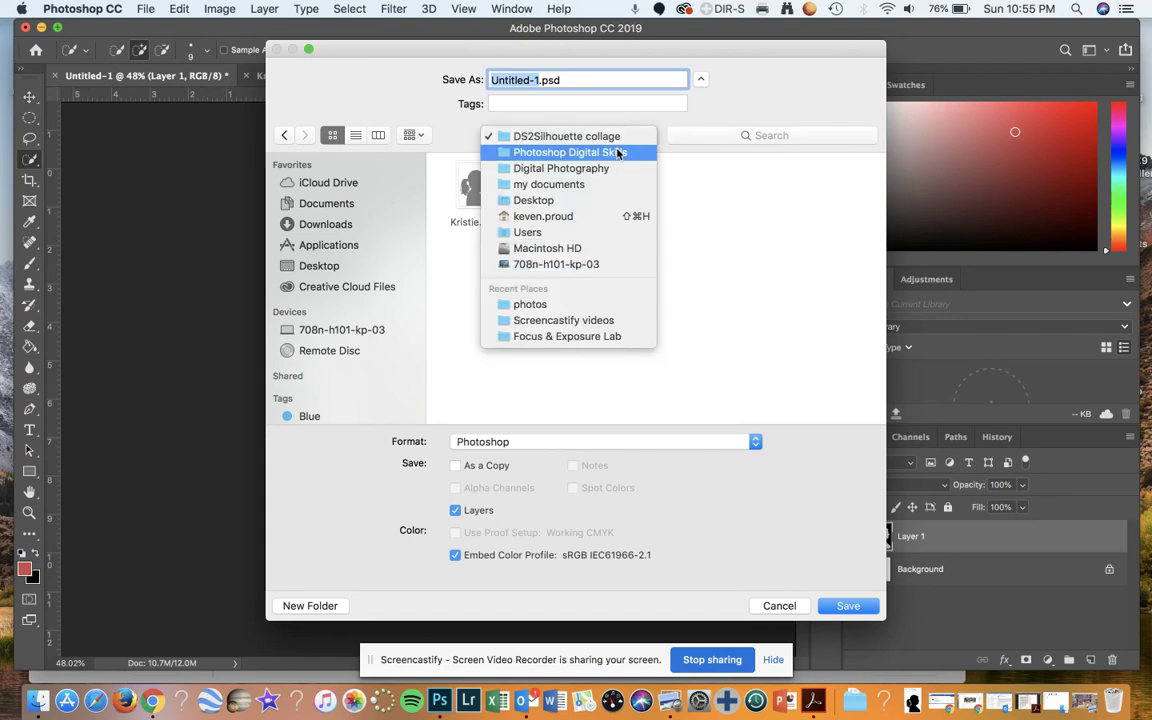
{"action": "left_click", "coordinate": [640, 193]}
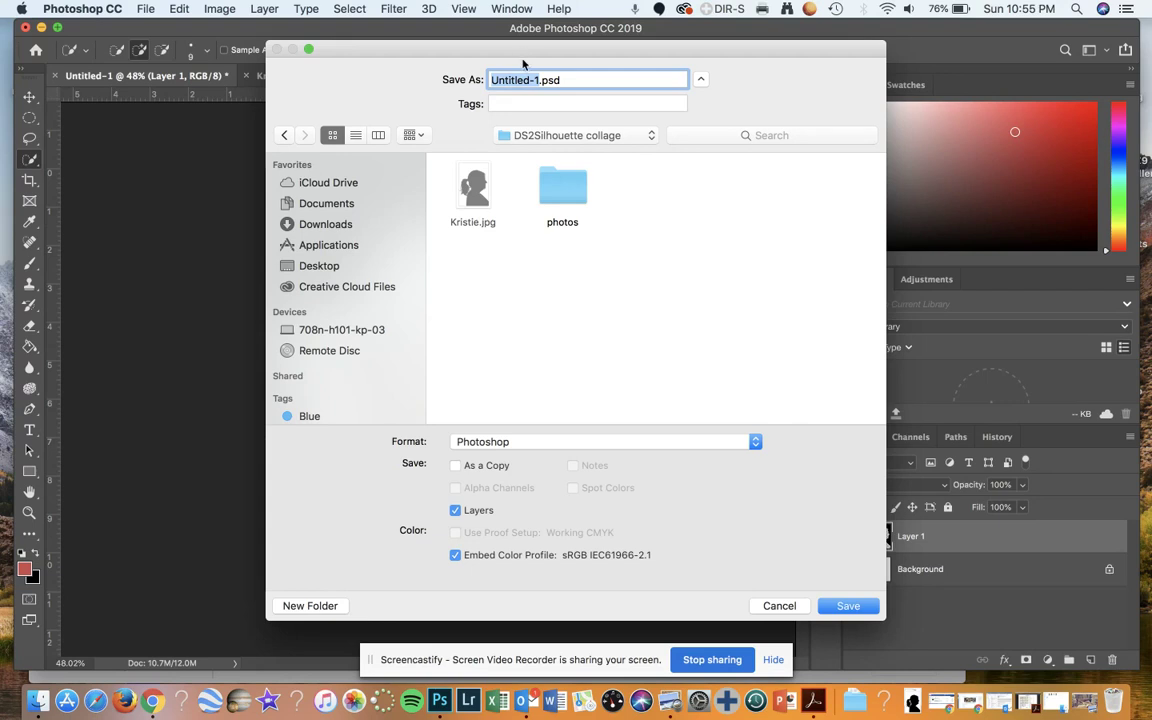
Name the file with the author's last and first name followed by ds2, and save it in Photoshop format with layers
{"action": "type", "text": "proudkeven2"}
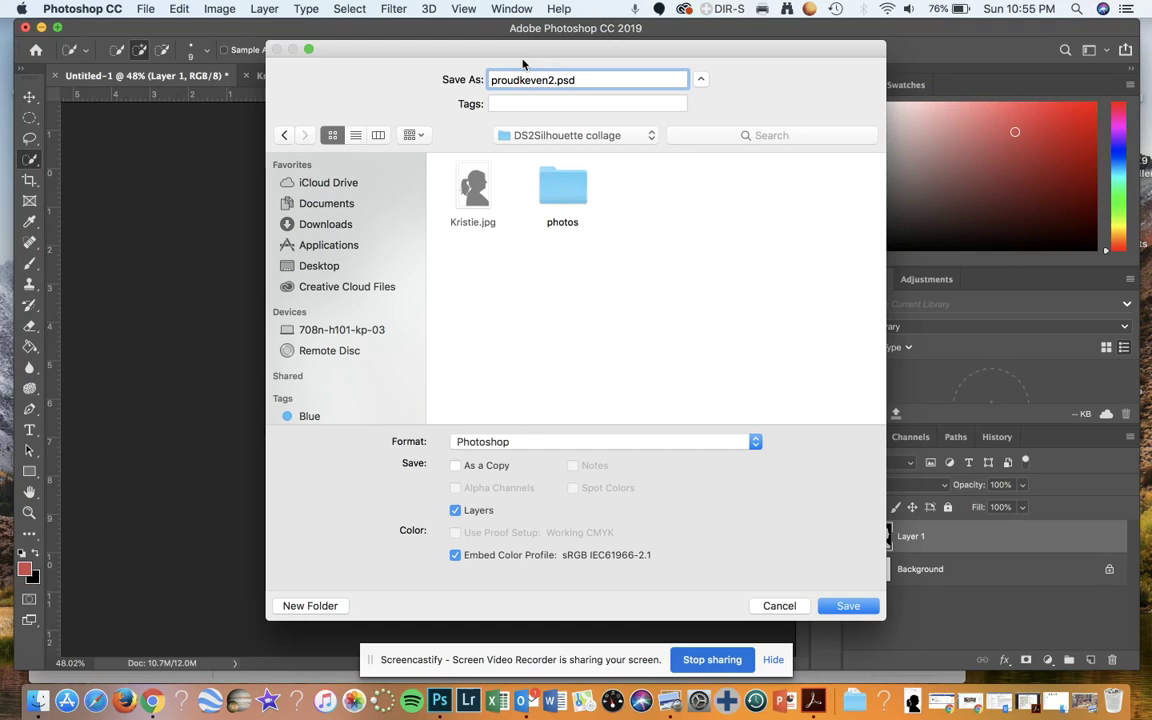
{"action": "key", "text": "BackSpace"}
{"action": "type", "text": "ds2"}
{"action": "left_click", "coordinate": [849, 606]}
{"action": "left_click", "coordinate": [768, 281]}
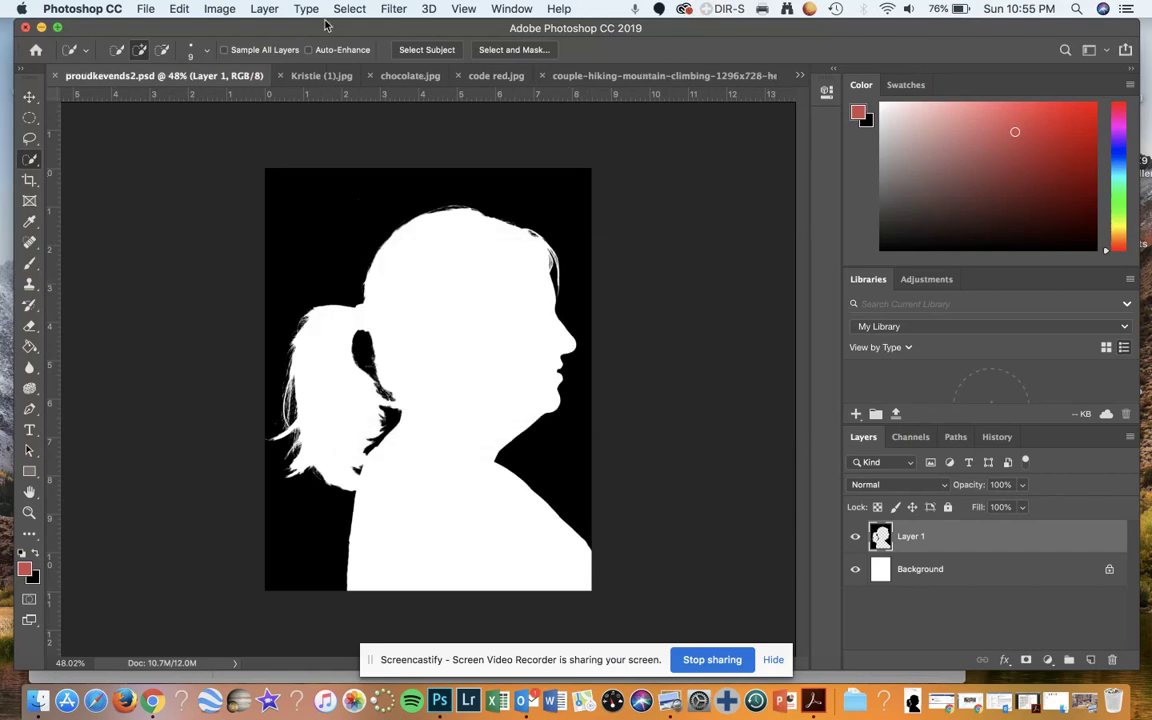
Minimize the Photoshop and browser windows, and switch to the Creative Cloud app to show its My Library
{"action": "left_click", "coordinate": [40, 28]}
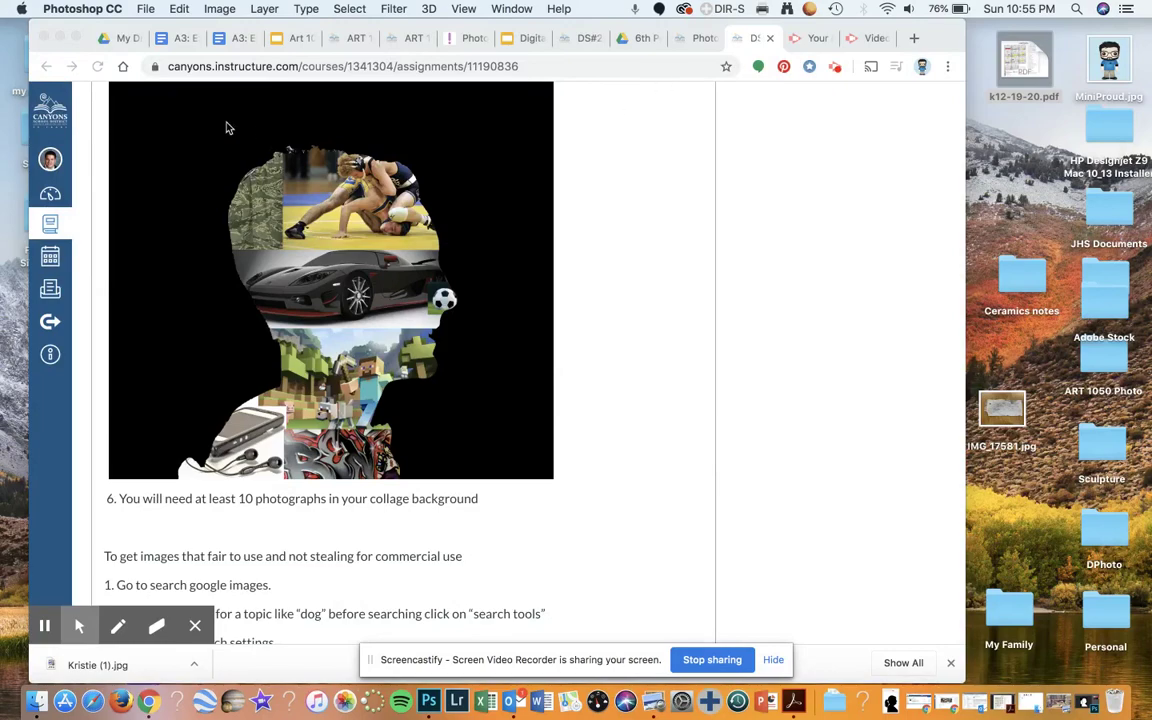
{"action": "left_click", "coordinate": [59, 38]}
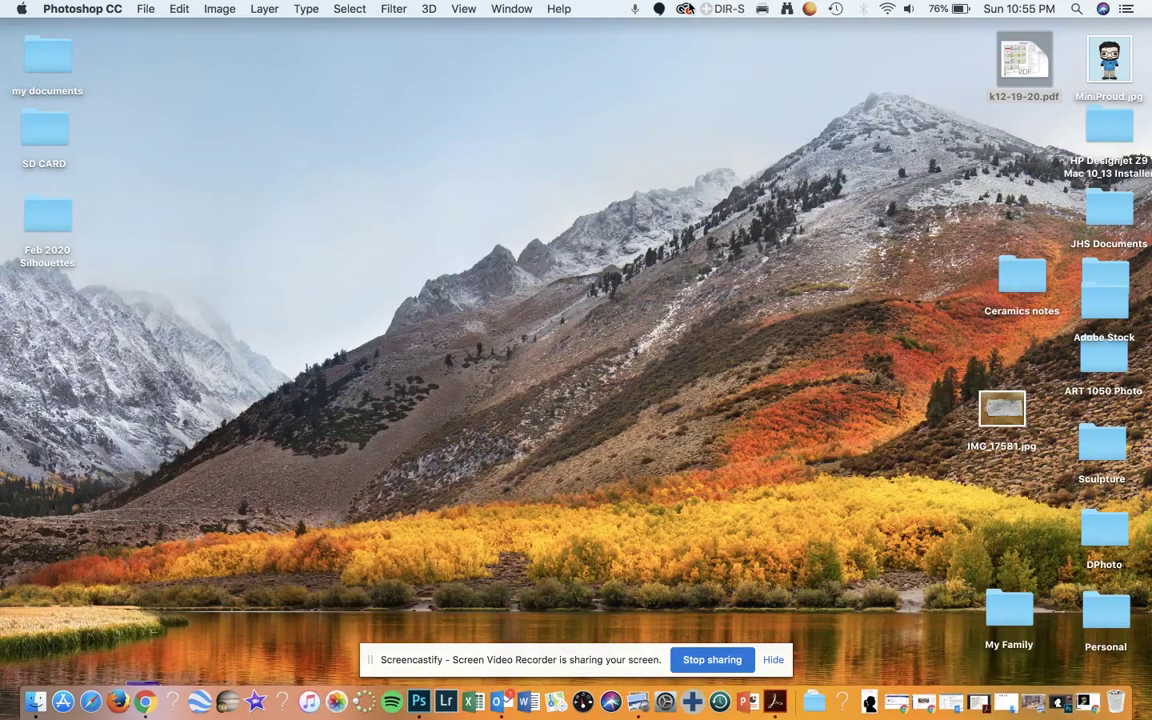
{"action": "left_click", "coordinate": [684, 9]}
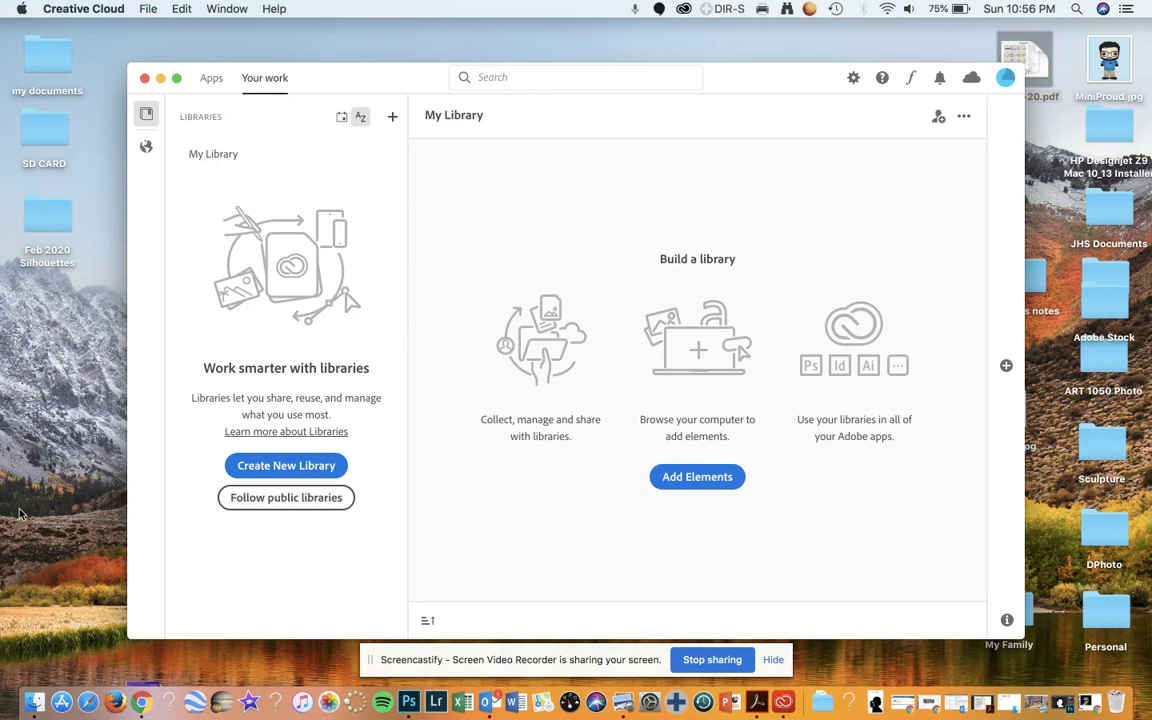
In Finder, open the DS2Silhouette collage folder from my documents and add the silhouette PSD file to My Library in Creative Cloud
{"action": "double_click", "coordinate": [54, 70]}
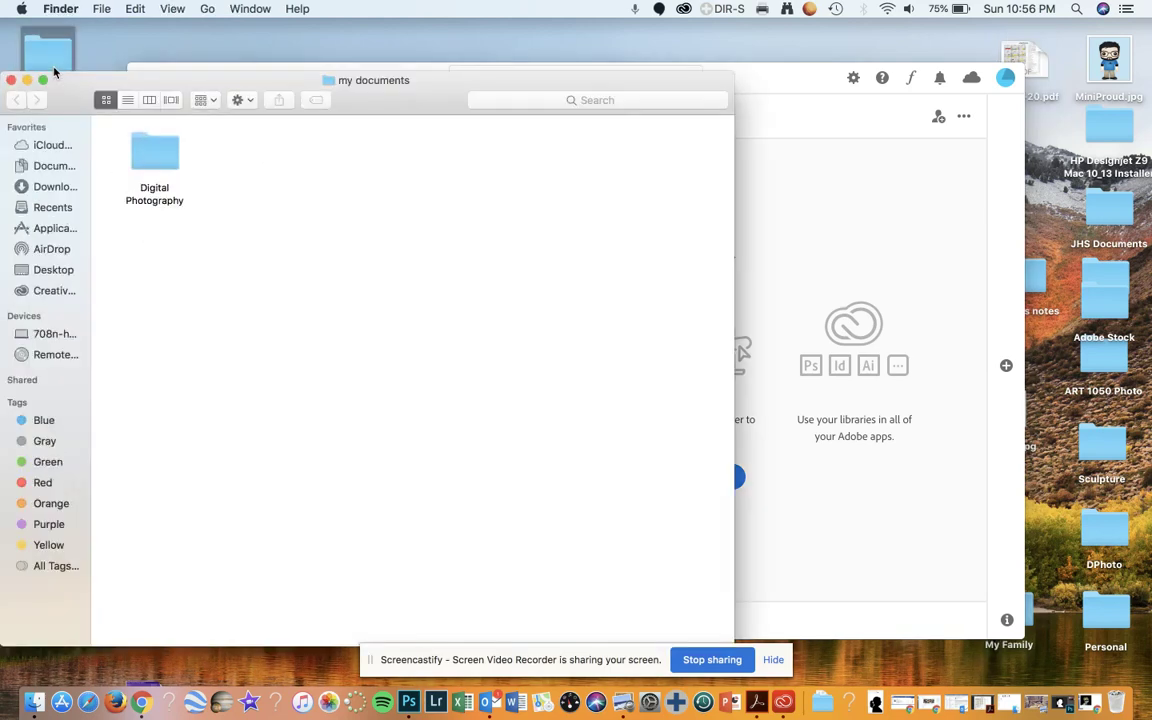
{"action": "double_click", "coordinate": [149, 148]}
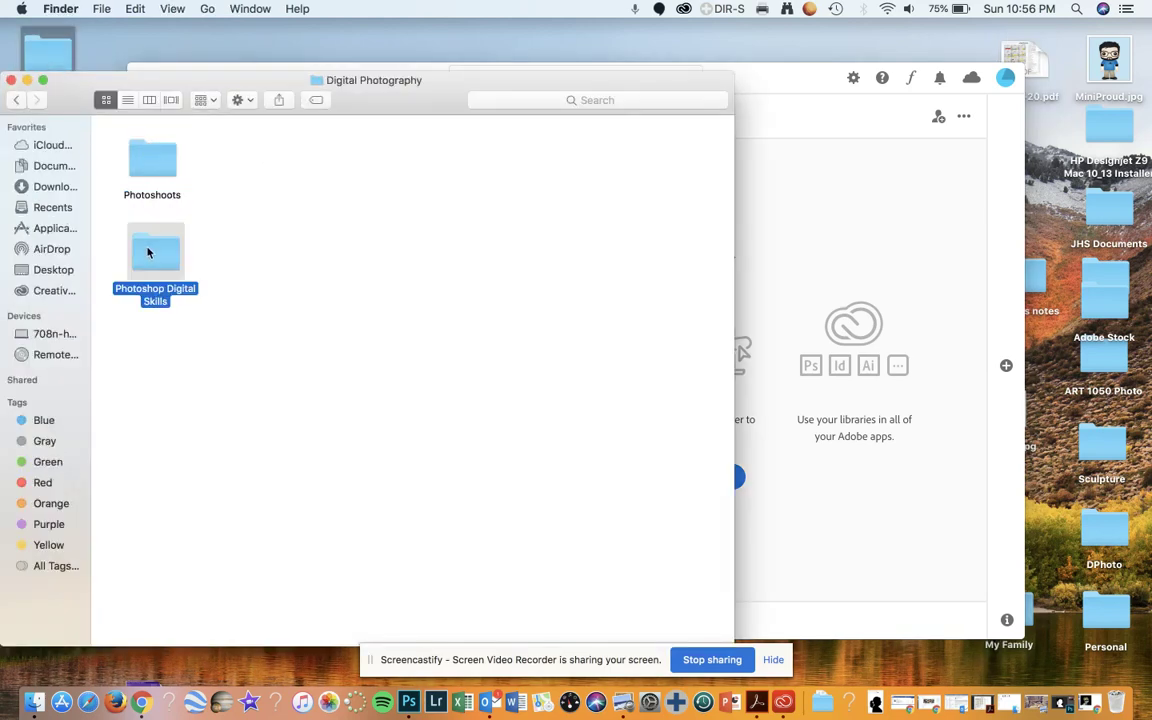
{"action": "double_click", "coordinate": [148, 250]}
{"action": "double_click", "coordinate": [222, 155]}
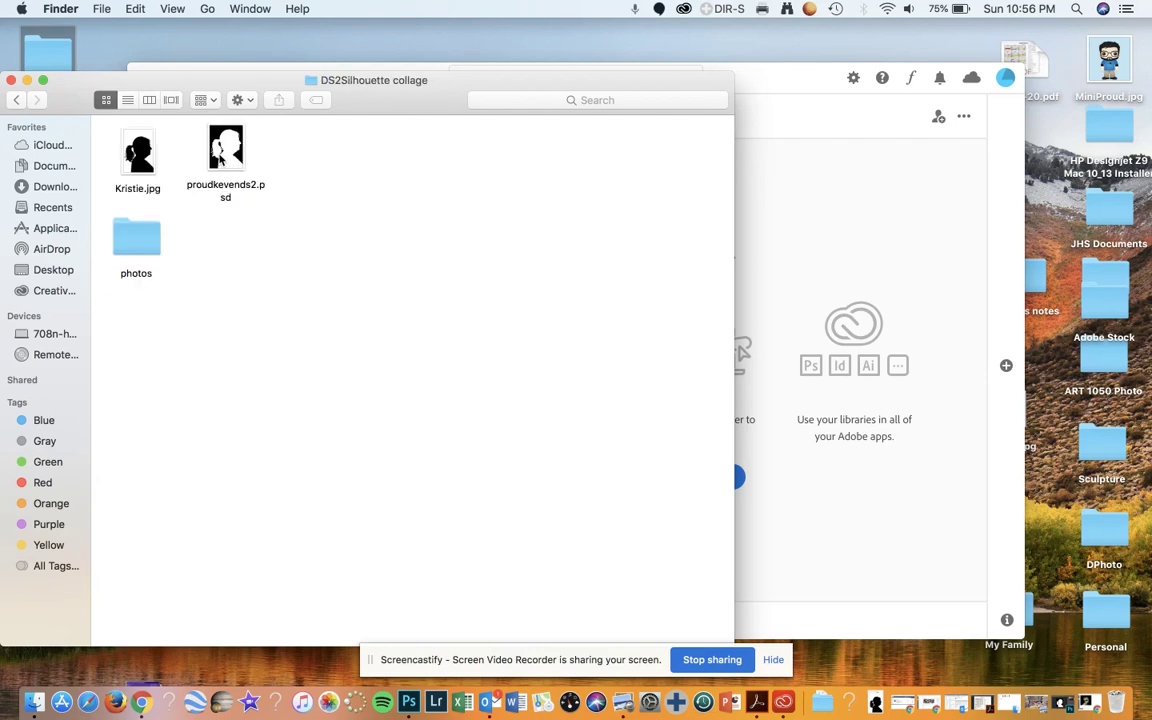
{"action": "left_click", "coordinate": [231, 151]}
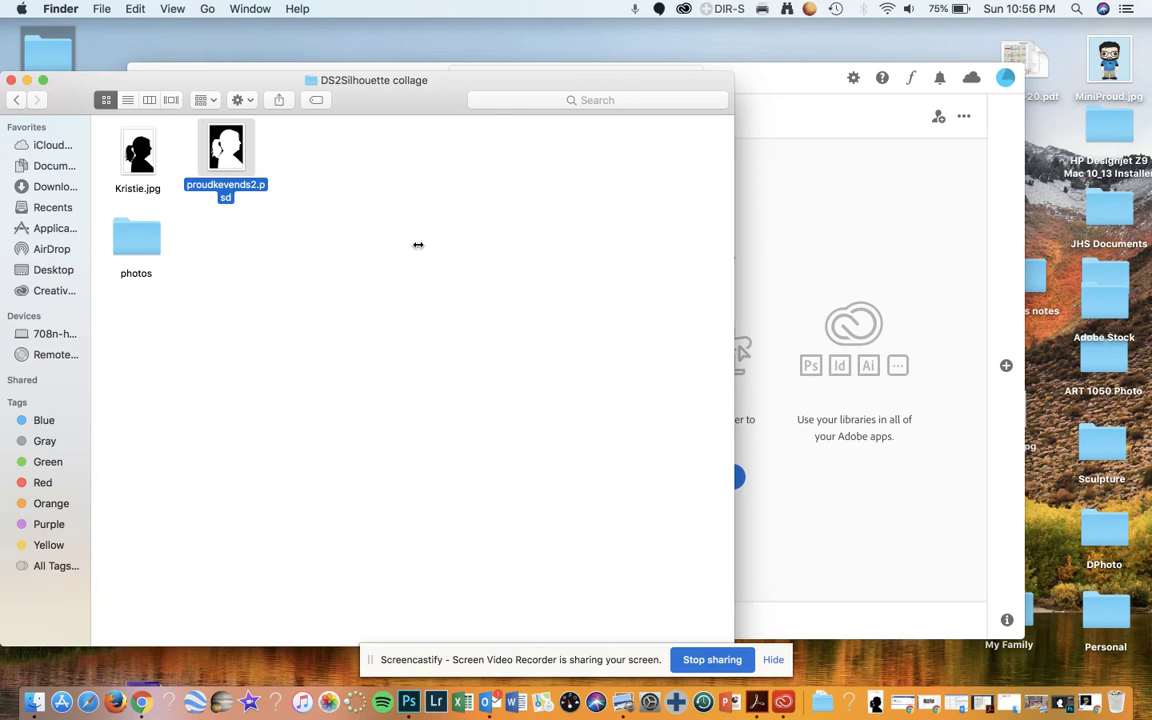
{"action": "left_click_drag", "start_coordinate": [212, 137], "coordinate": [792, 211]}
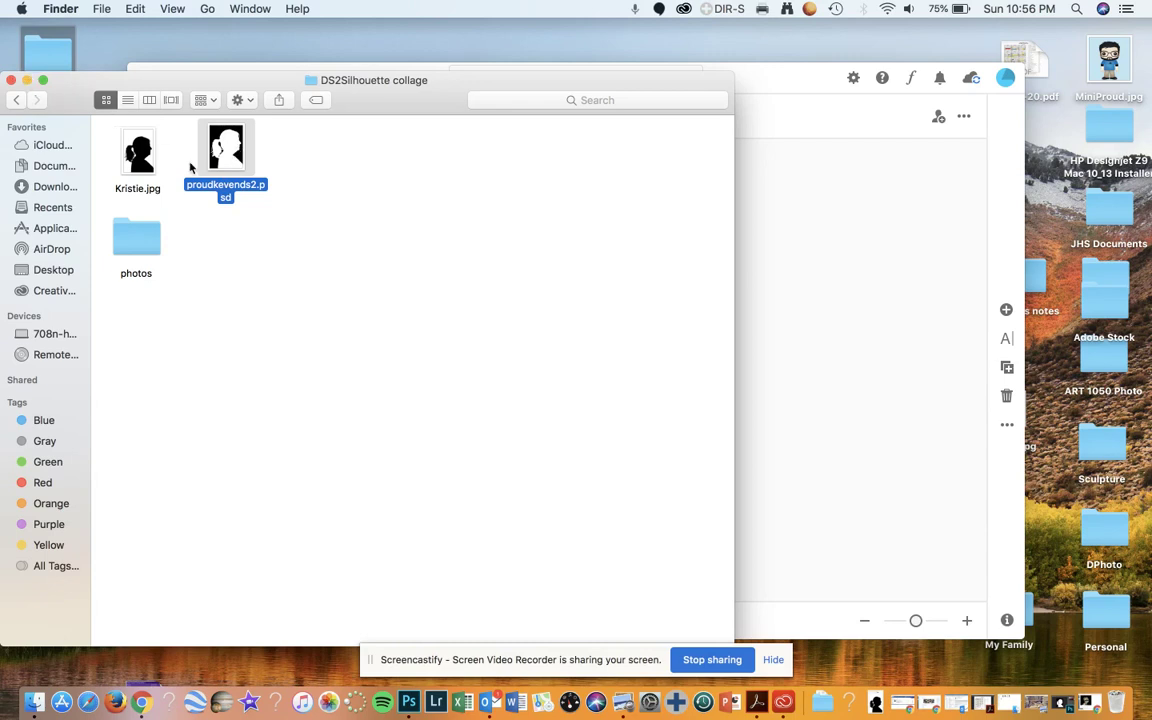
Move the silhouette PSD file from the DS2Silhouette collage folder to the trash, and switch back to Photoshop
{"action": "left_click_drag", "start_coordinate": [230, 156], "coordinate": [1125, 707]}
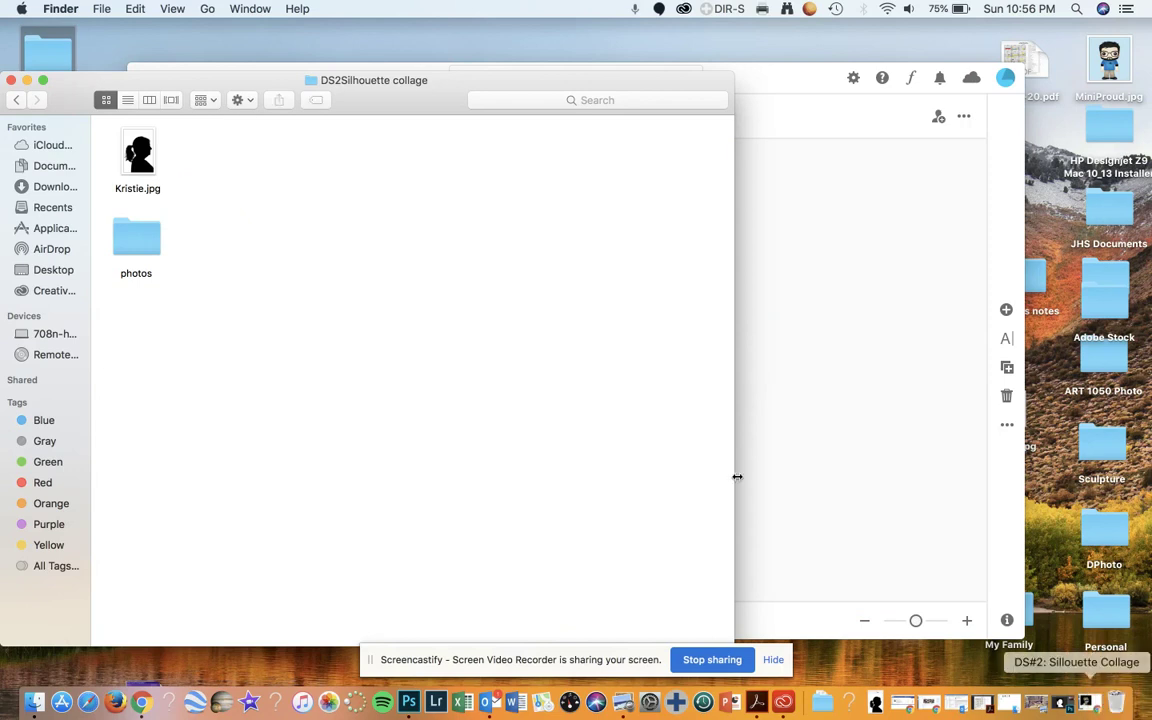
{"action": "double_click", "coordinate": [130, 250]}
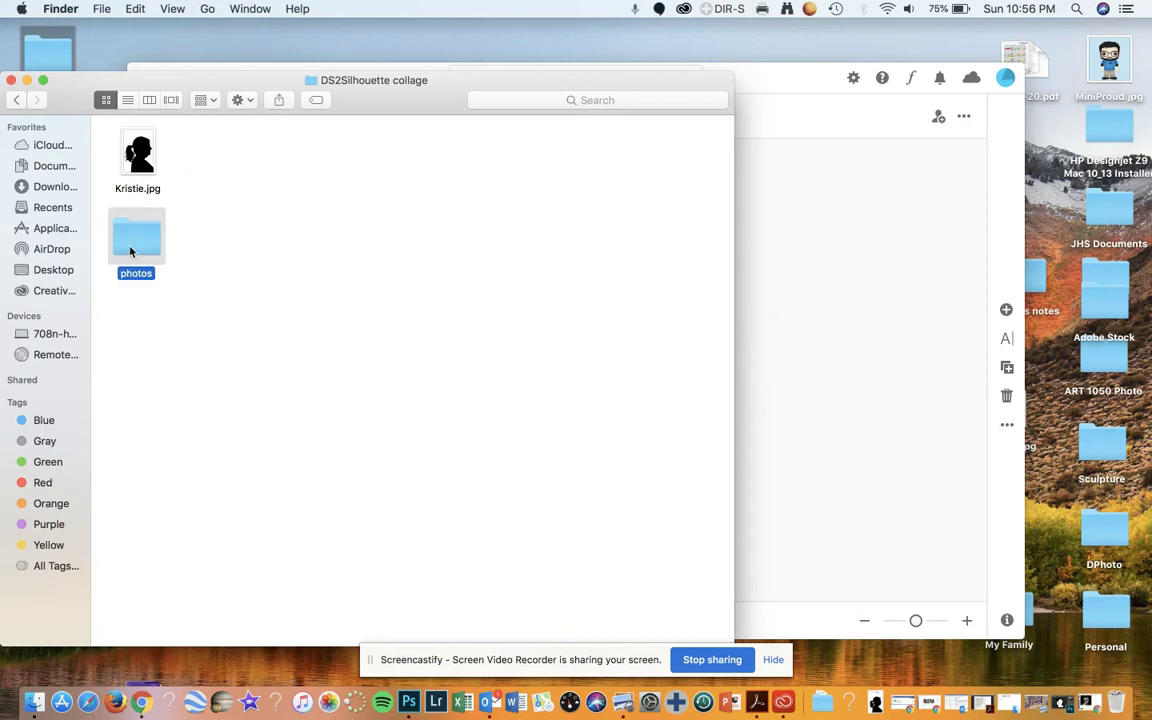
{"action": "left_click", "coordinate": [27, 80]}
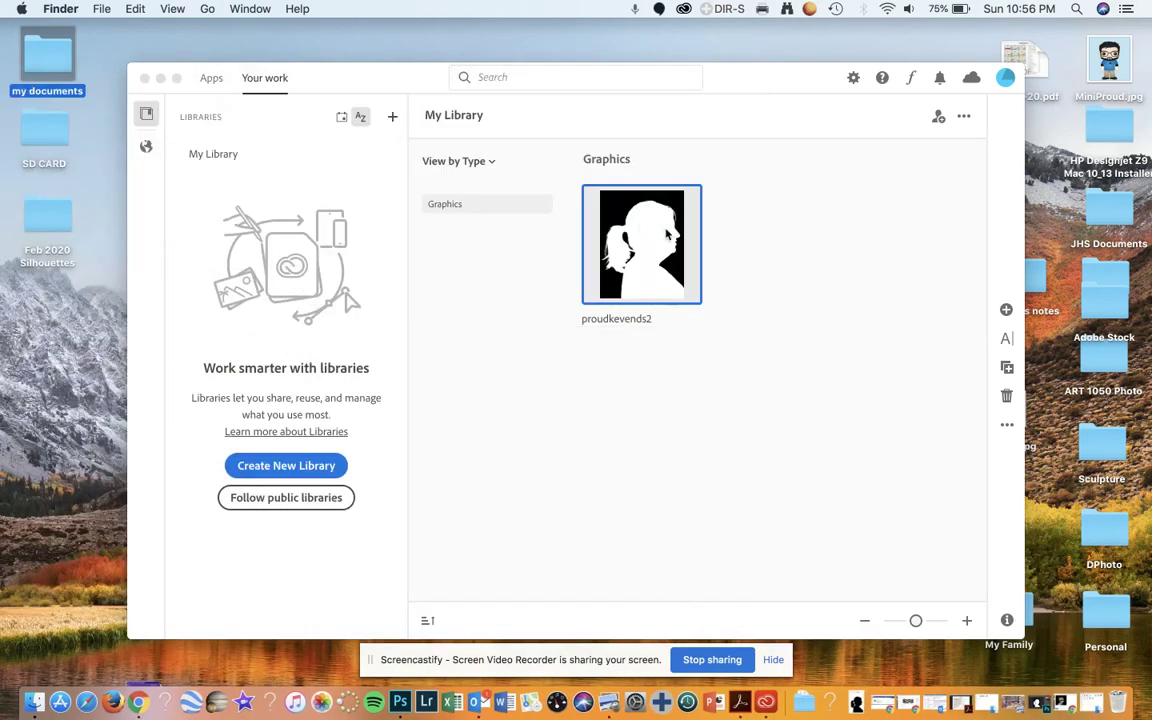
{"action": "left_click", "coordinate": [401, 703]}
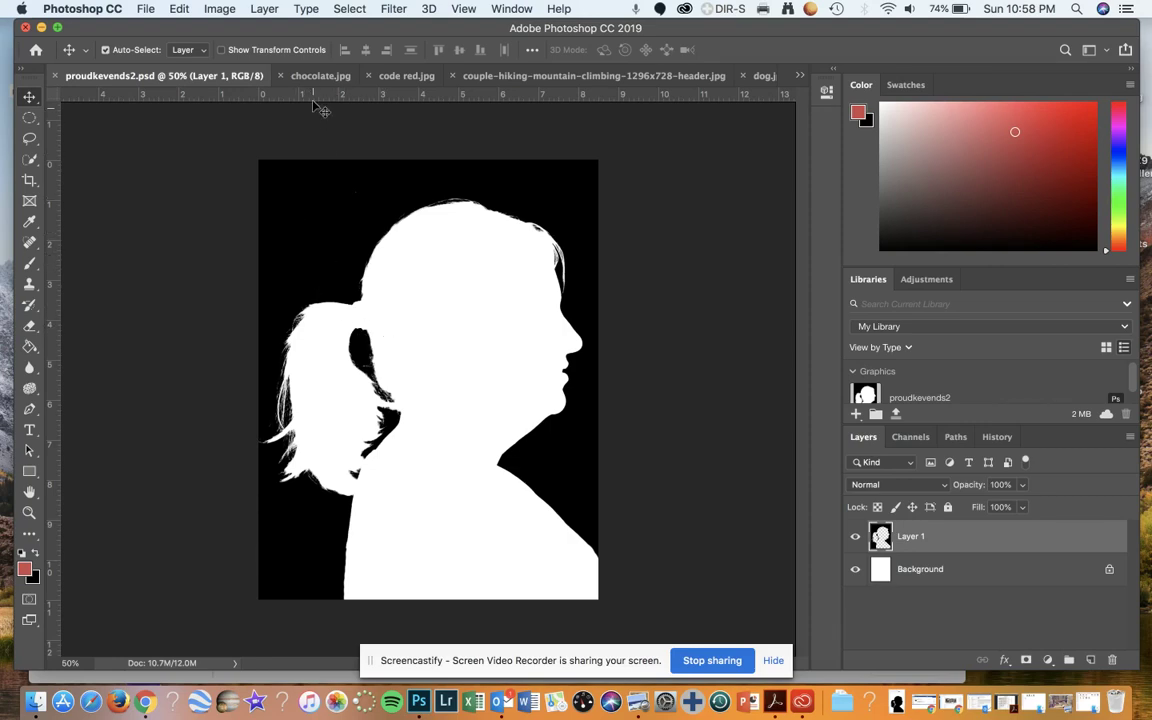
Copy the whole chocolate.jpg picture into the silhouette document as a new layer over the middle of the head
{"action": "left_click", "coordinate": [320, 75]}
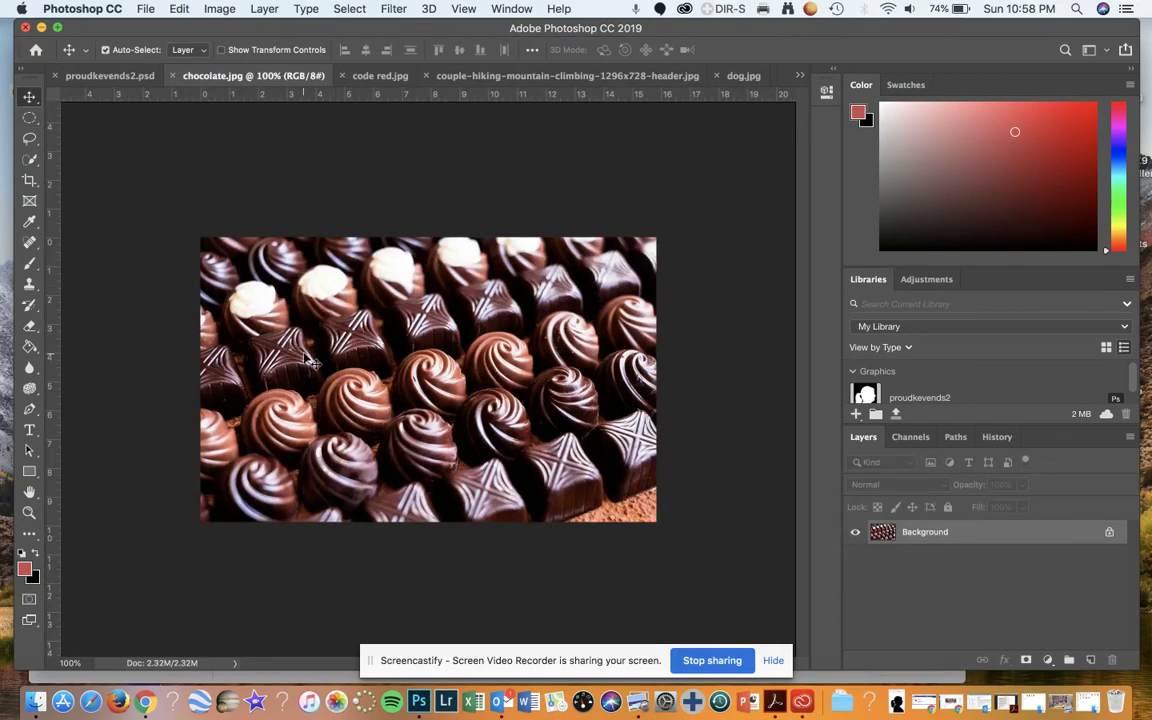
{"action": "left_click", "coordinate": [109, 78]}
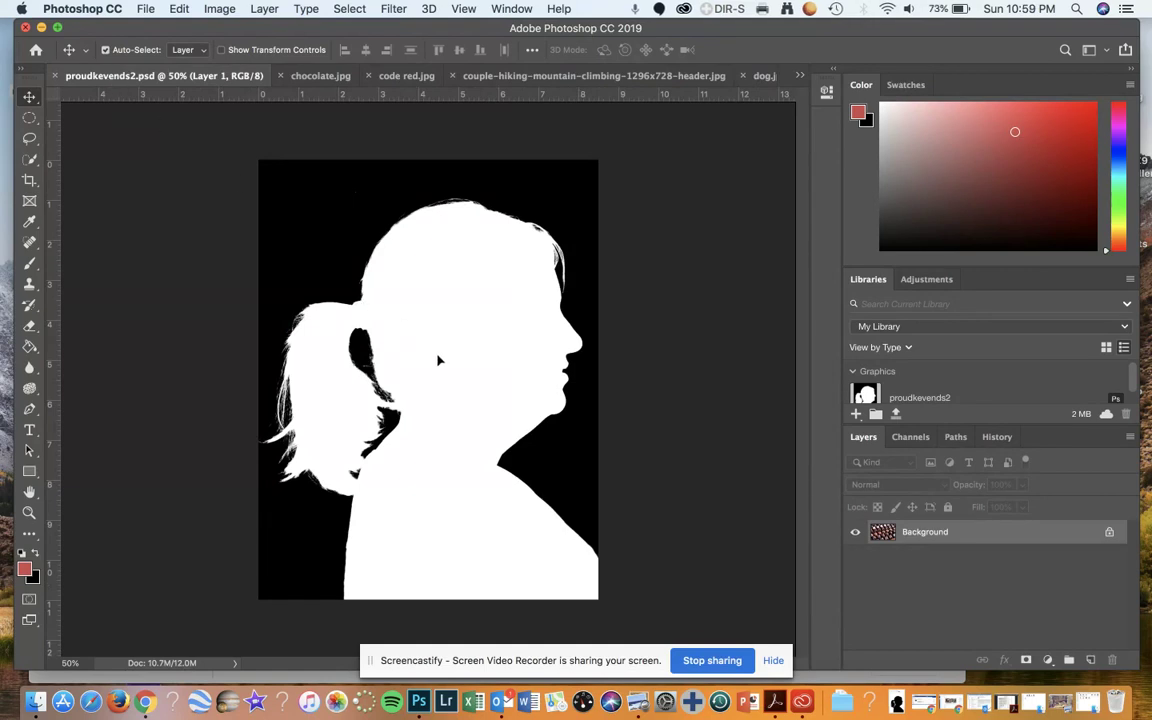
{"action": "key", "text": "super+v"}
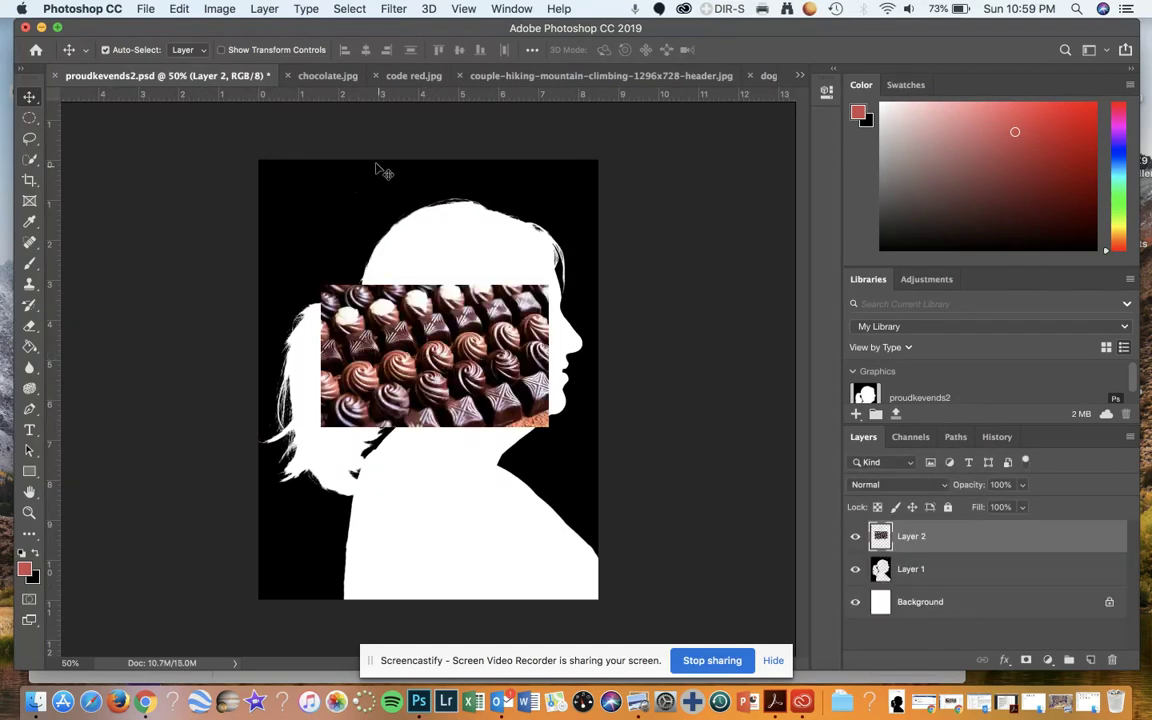
In code red.jpg, select the entire soda bottle without its white background using the Quick Selection tool
{"action": "left_click", "coordinate": [406, 77]}
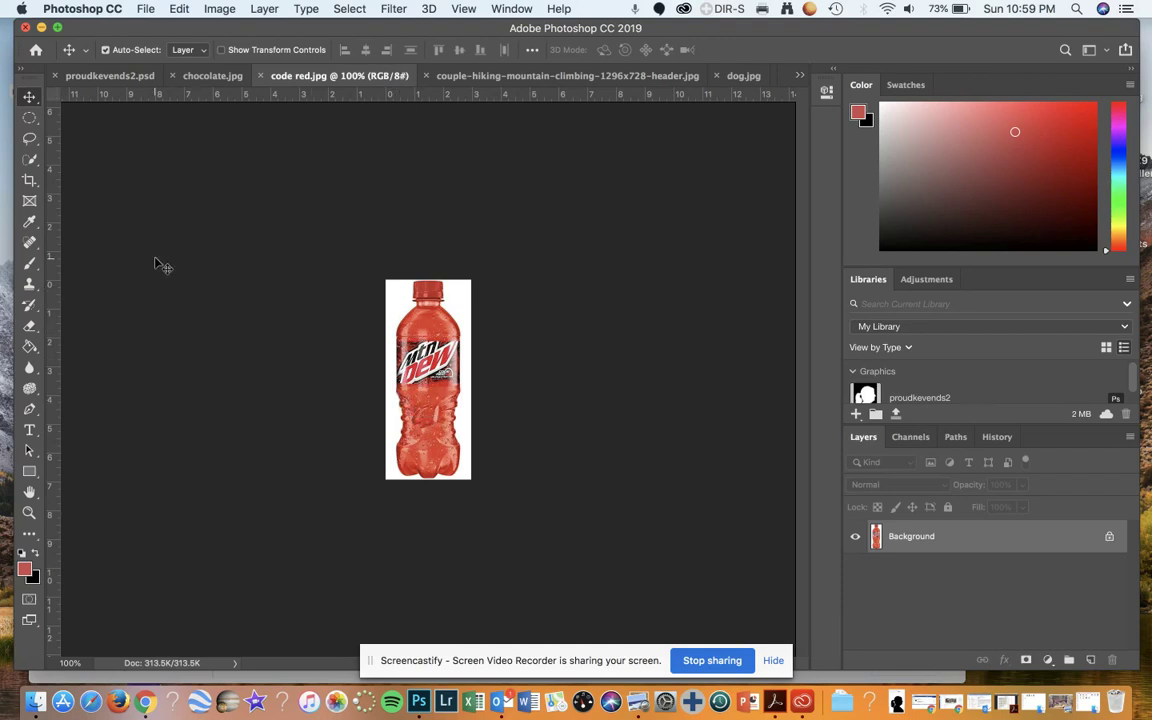
{"action": "left_click", "coordinate": [30, 160]}
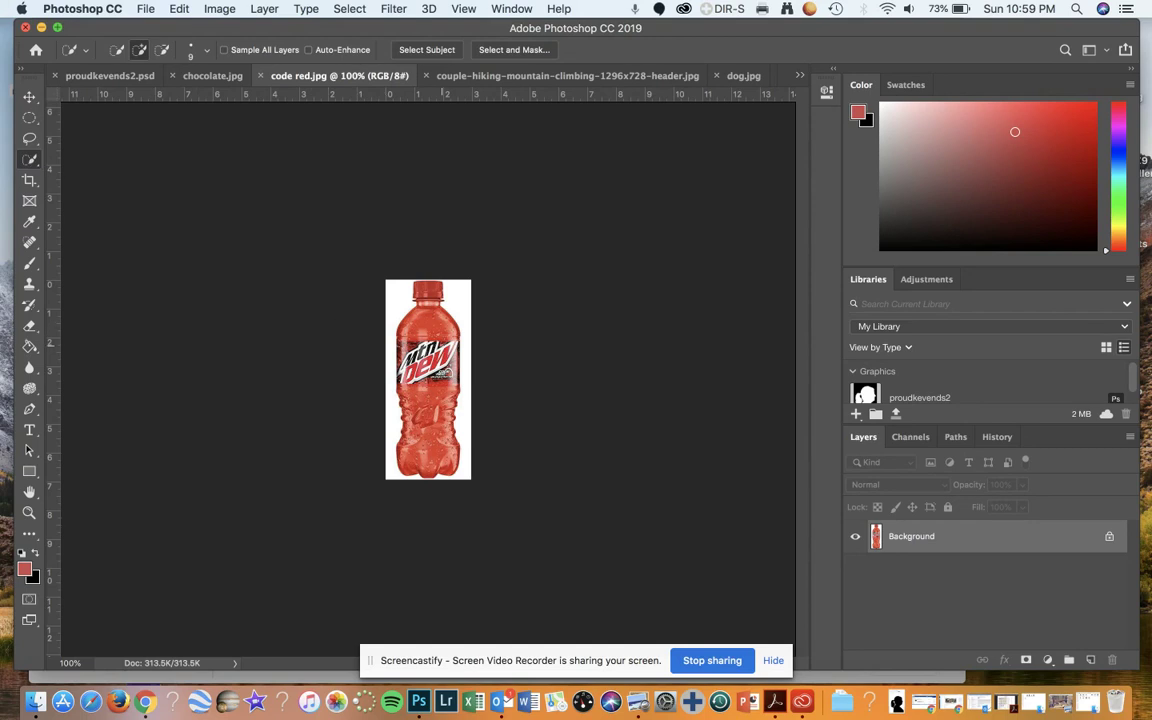
{"action": "scroll", "coordinate": [428, 380], "scroll_direction": "up", "scroll_amount": 5}
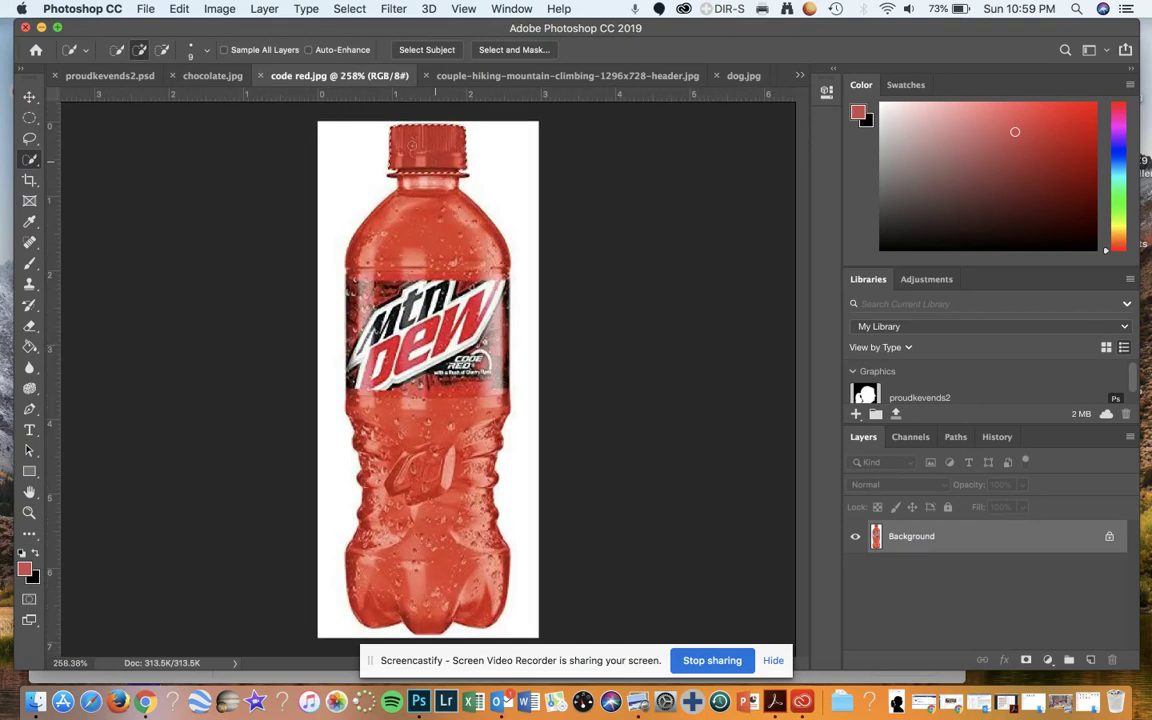
{"action": "left_click_drag", "start_coordinate": [360, 182], "coordinate": [397, 232]}
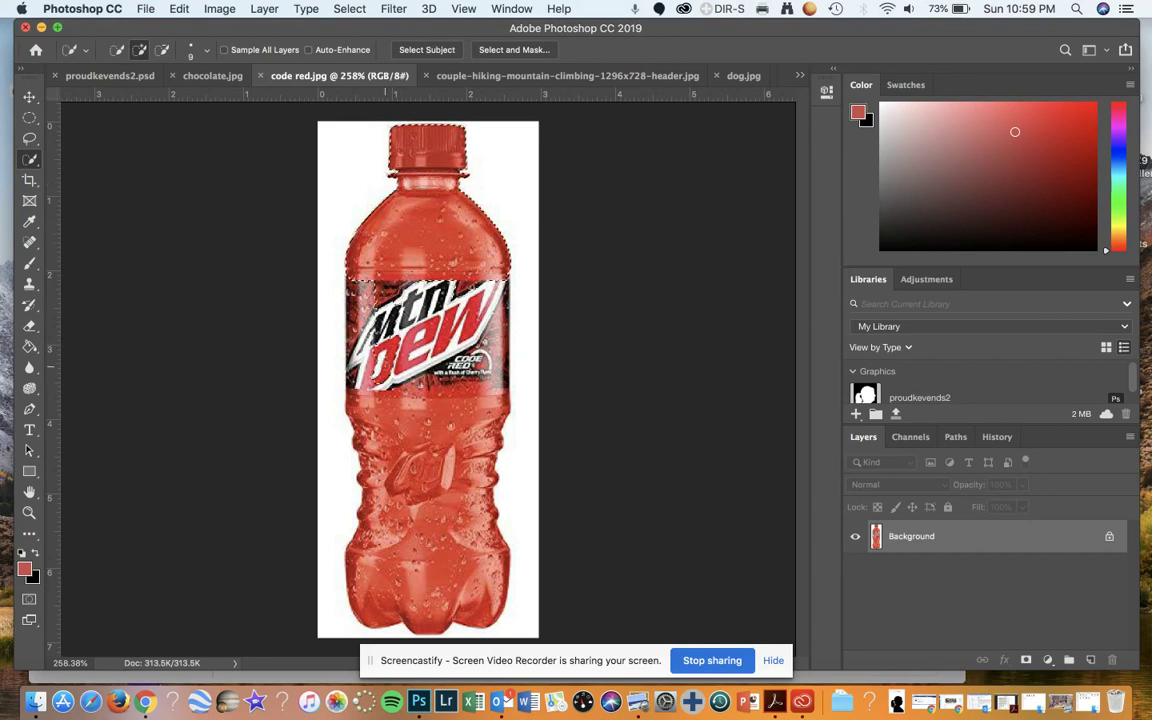
{"action": "left_click_drag", "start_coordinate": [380, 390], "coordinate": [377, 480]}
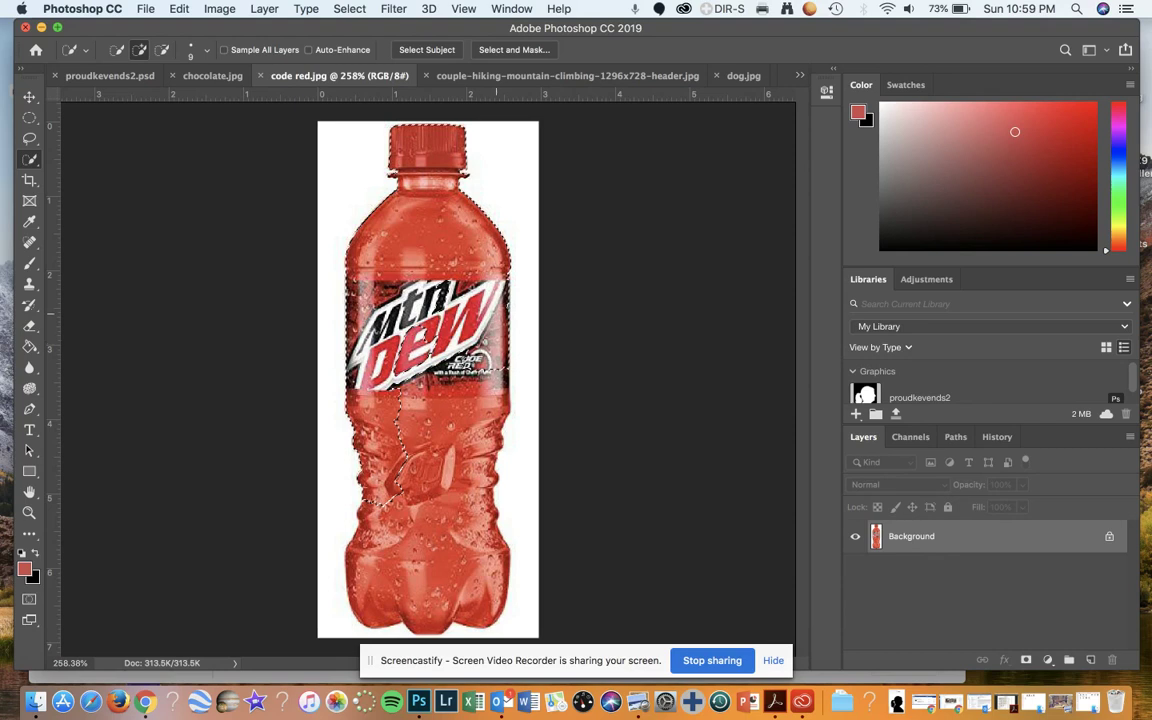
{"action": "mouse_move", "coordinate": [478, 362]}
{"action": "left_mouse_down"}
{"action": "mouse_move", "coordinate": [385, 390]}
{"action": "mouse_move", "coordinate": [375, 410]}
{"action": "mouse_move", "coordinate": [420, 430]}
{"action": "mouse_move", "coordinate": [405, 455]}
{"action": "left_mouse_up"}
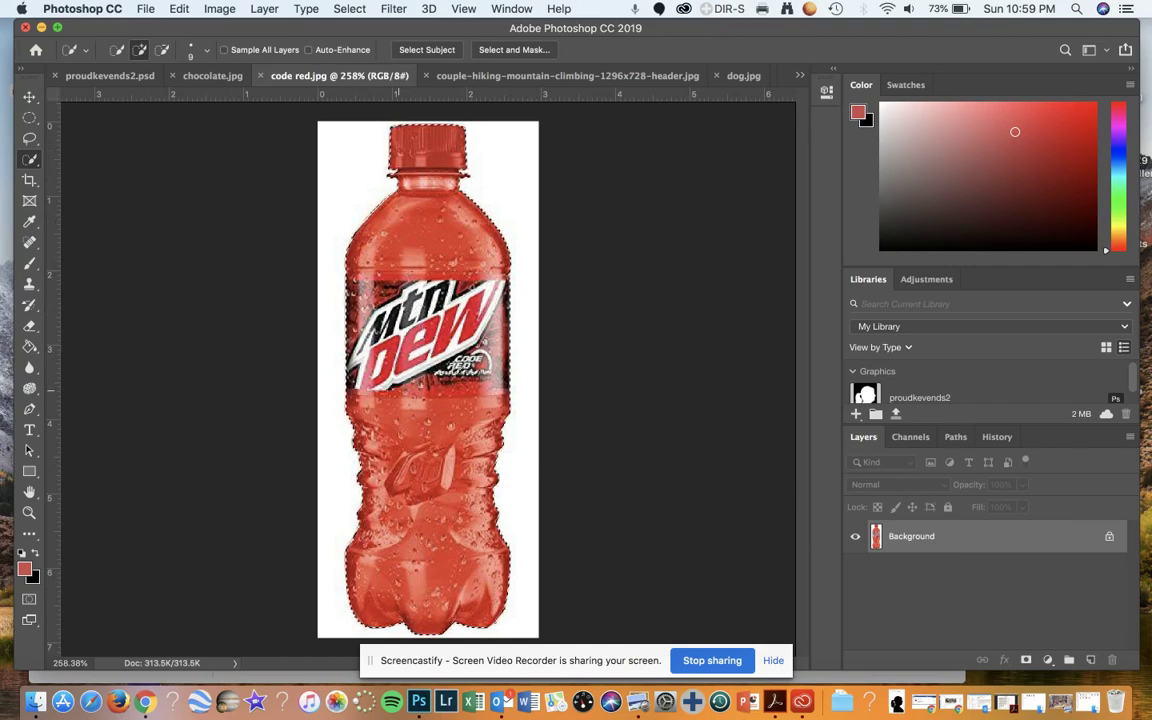
Move the selected bottle into the silhouette document and place it at the lower back edge of the shoulder
{"action": "key", "text": "v"}
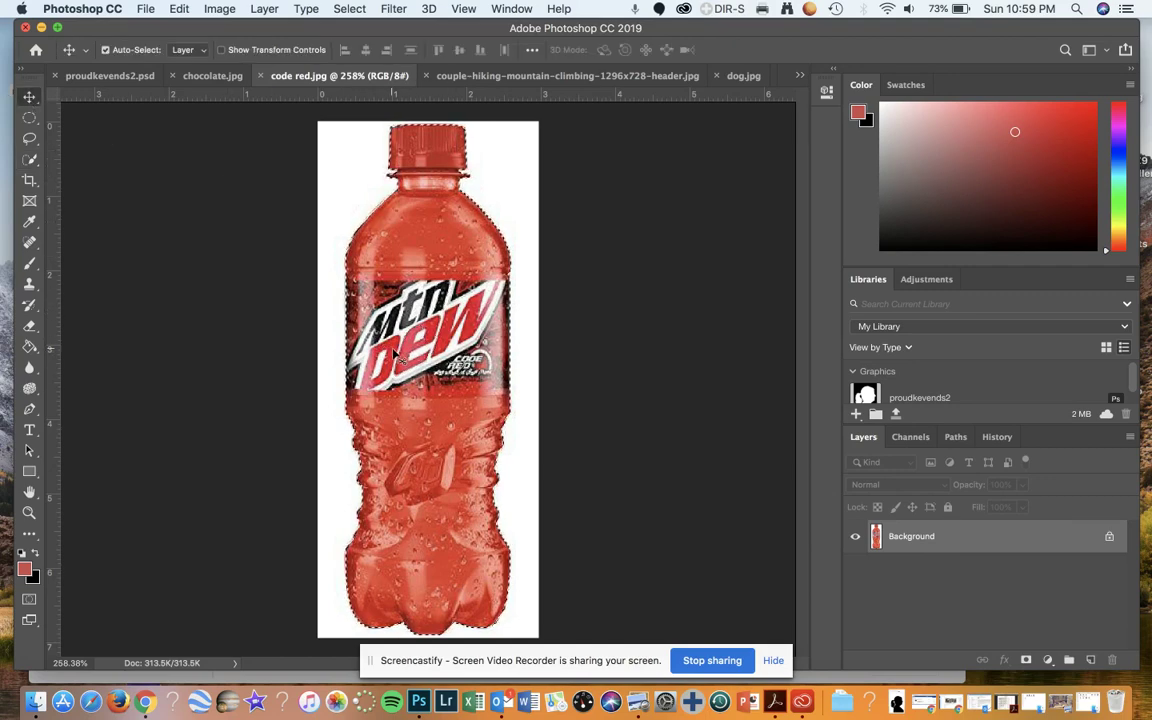
{"action": "left_click_drag", "start_coordinate": [397, 355], "coordinate": [281, 238]}
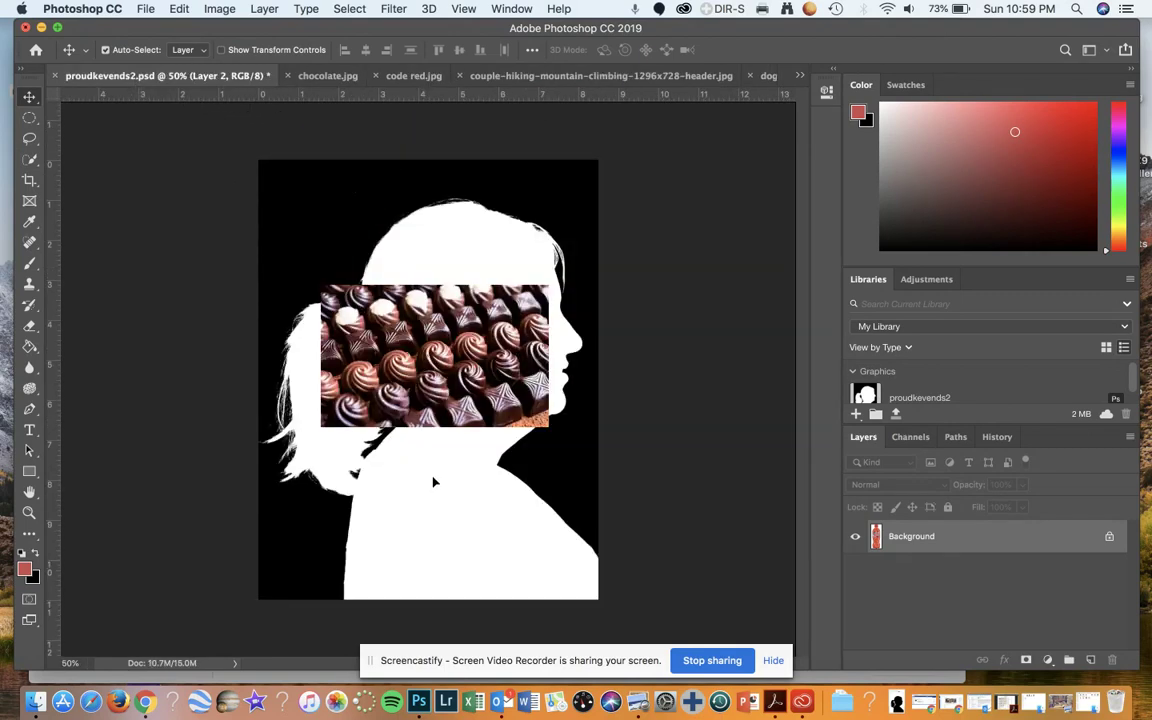
{"action": "left_click_drag", "start_coordinate": [433, 482], "coordinate": [362, 535]}
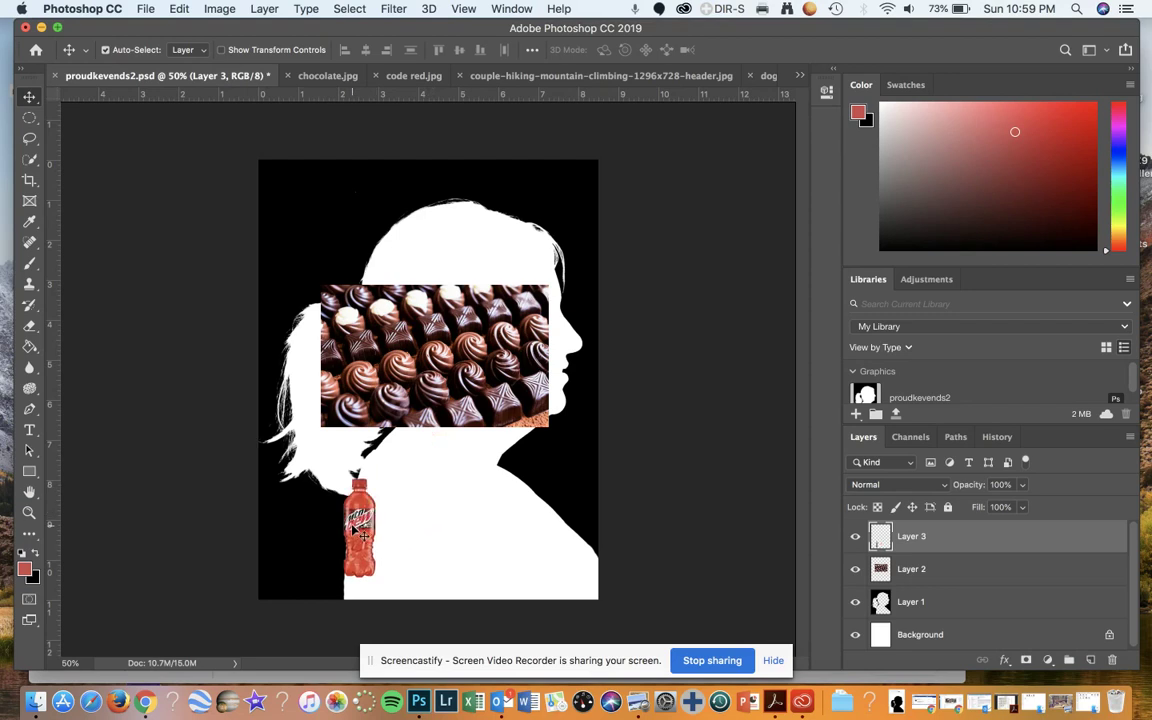
Bring the hiking couple, dog, kids, knitting, Snow-Boots, bbq and reading photos into the silhouette document as separate layers
{"action": "left_click", "coordinate": [528, 78]}
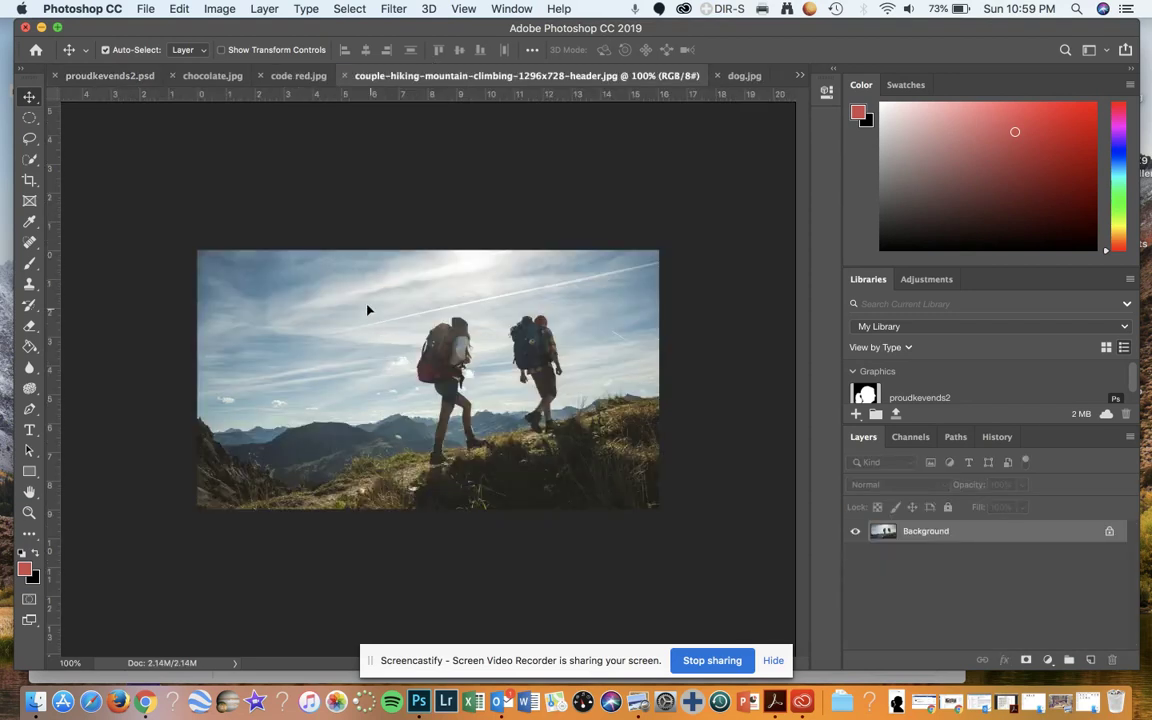
{"action": "left_click", "coordinate": [112, 77]}
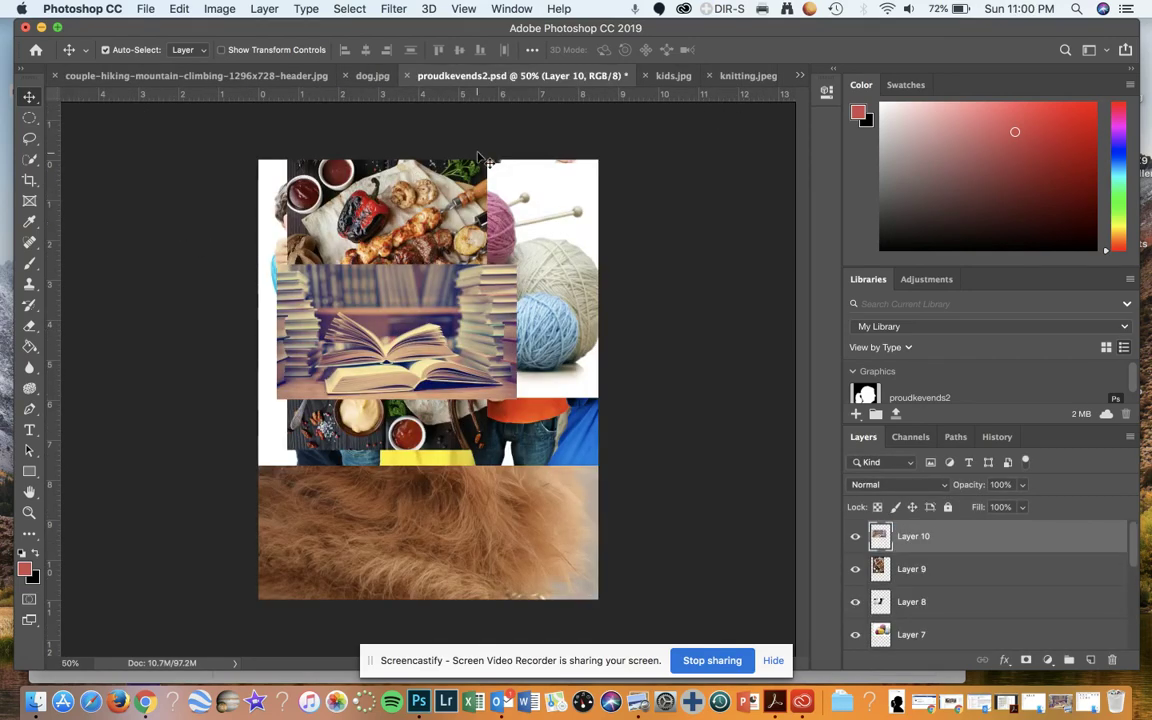
Close all the source photo documents, from chocolate.jpg to reading.jpg, leaving only the silhouette document open
{"action": "left_click", "coordinate": [802, 78]}
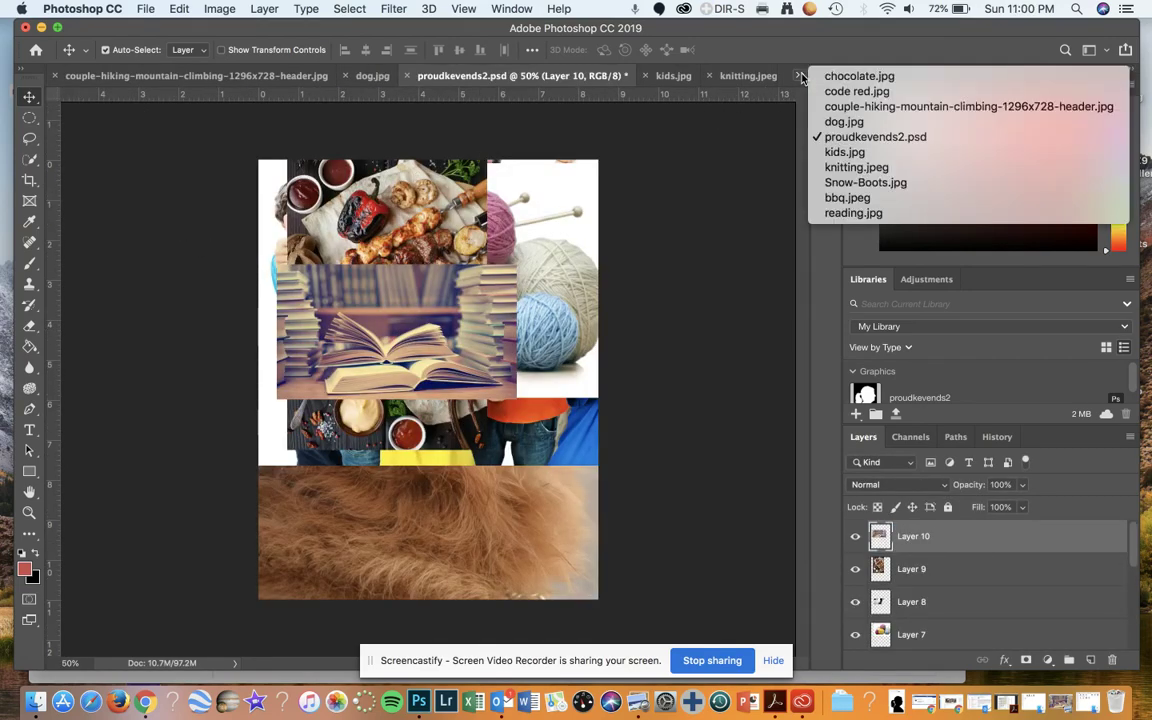
{"action": "left_click", "coordinate": [800, 72]}
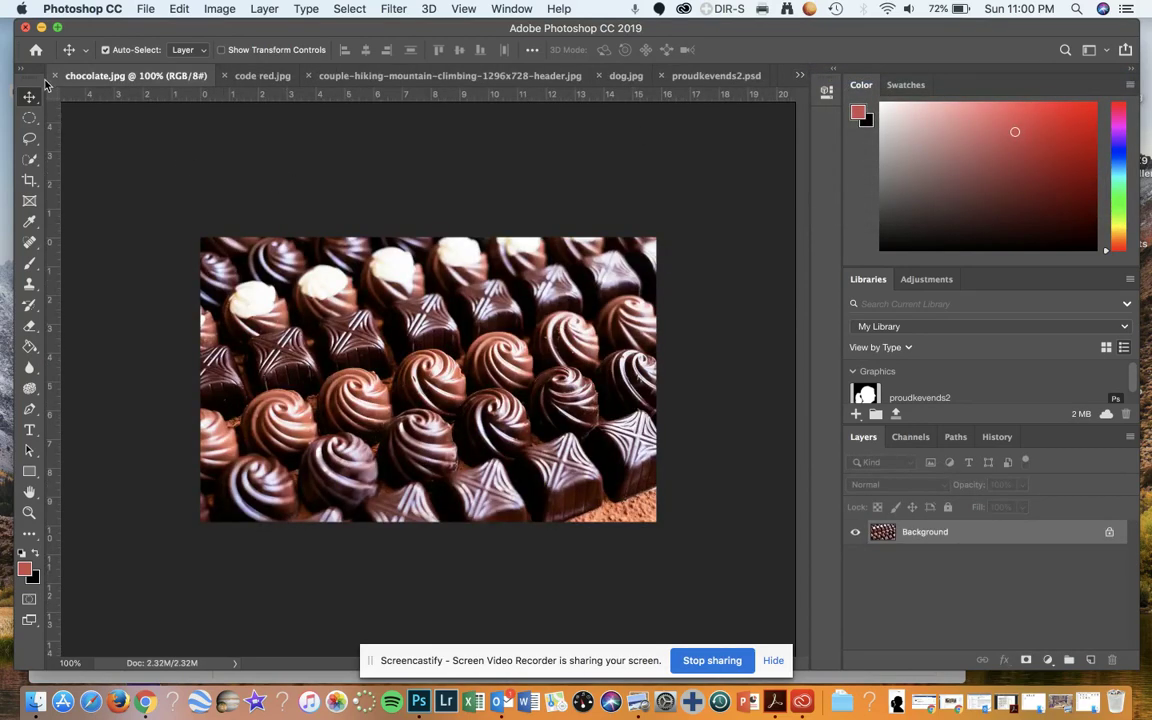
{"action": "left_click", "coordinate": [56, 77]}
{"action": "left_click", "coordinate": [56, 77]}
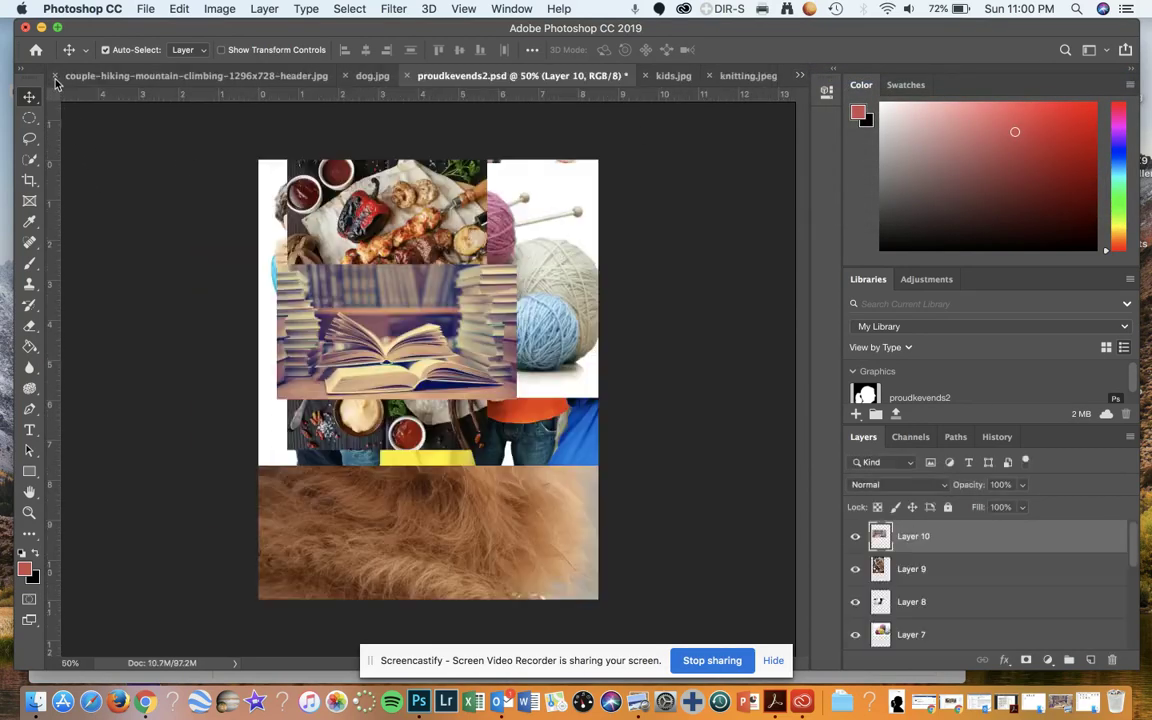
{"action": "left_click", "coordinate": [56, 77]}
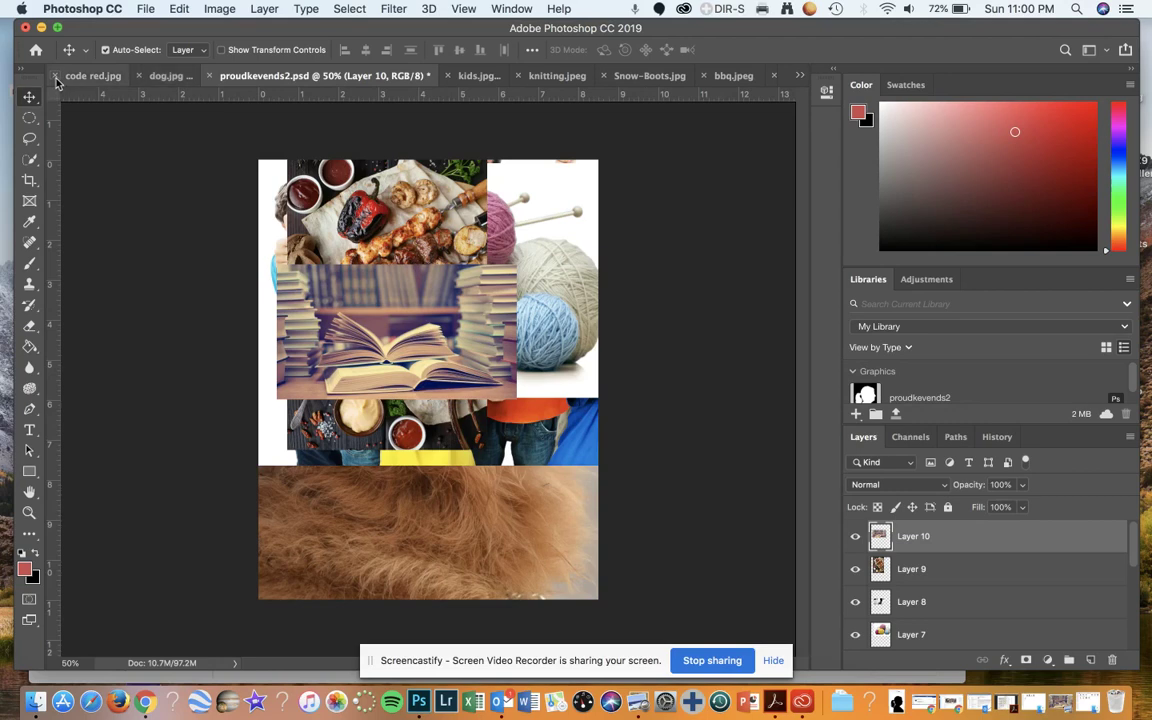
{"action": "left_click", "coordinate": [56, 77]}
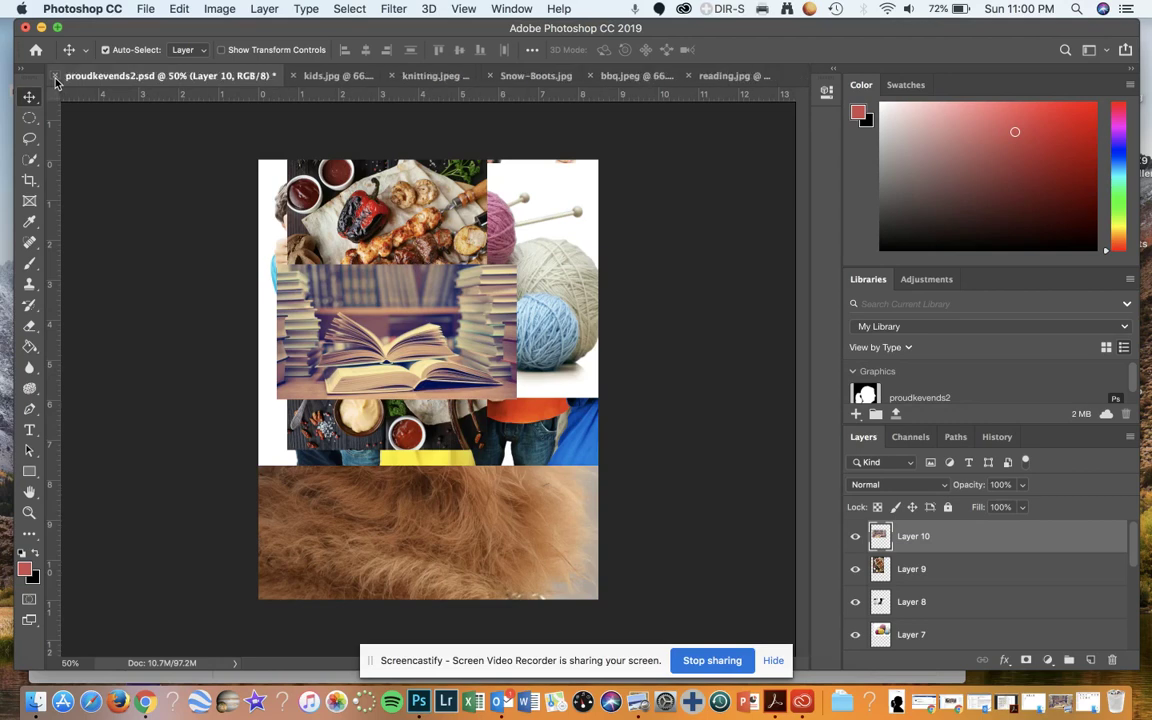
{"action": "left_click", "coordinate": [293, 76]}
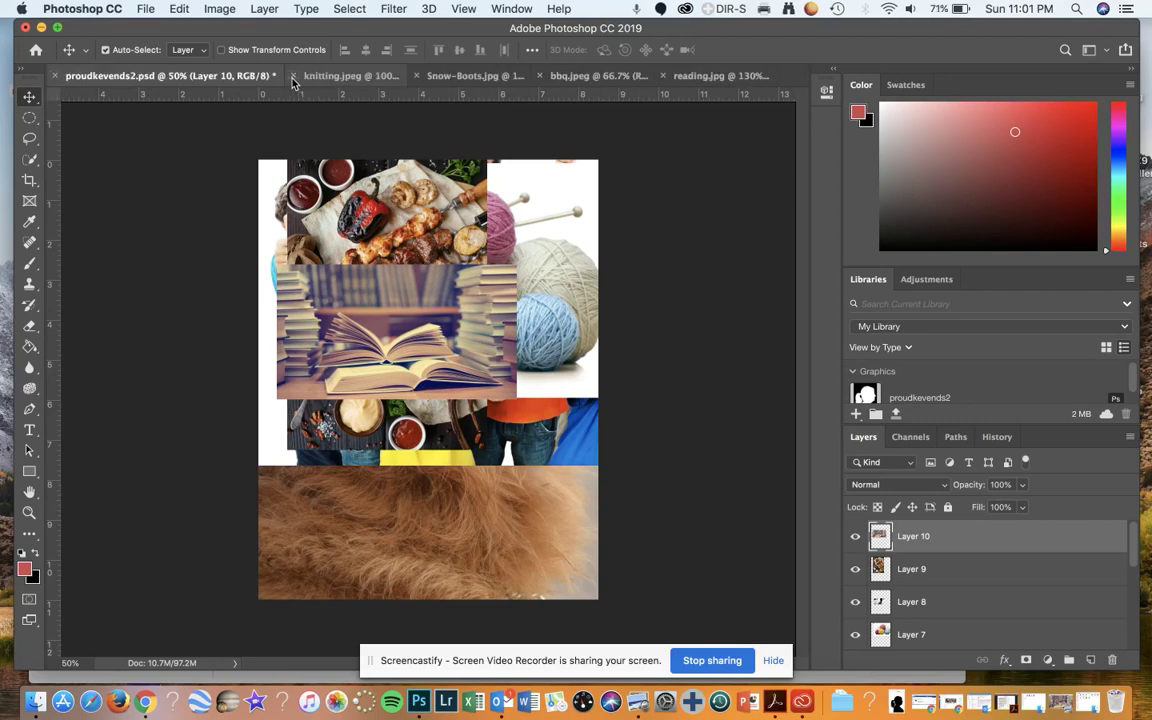
{"action": "left_click", "coordinate": [293, 76]}
{"action": "left_click", "coordinate": [293, 76]}
{"action": "left_click", "coordinate": [293, 76]}
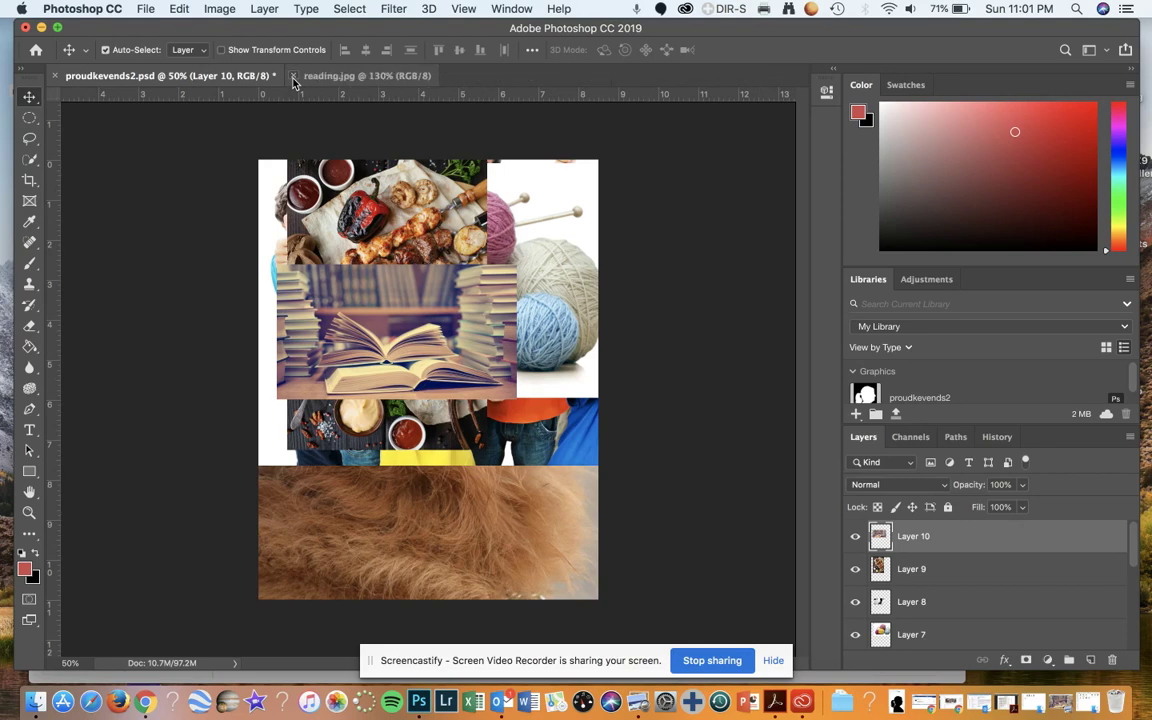
{"action": "left_click", "coordinate": [293, 76]}
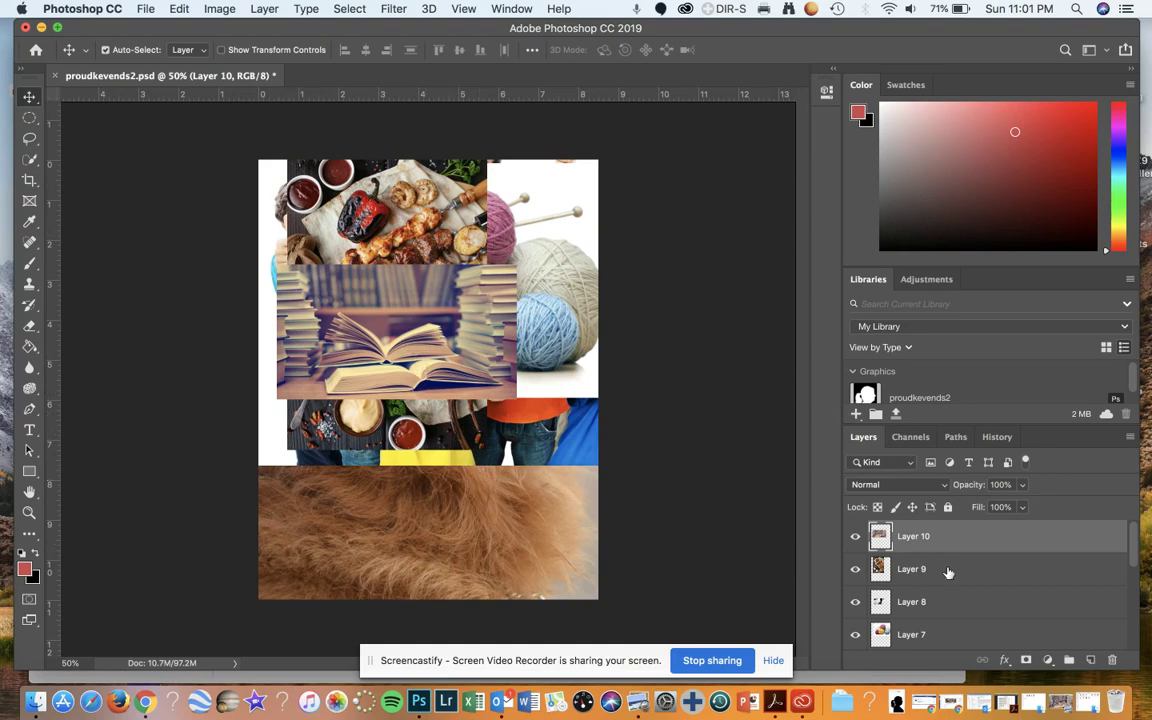
Move the silhouette layer, Layer 1, above all the photo layers in the layer stack
{"action": "scroll", "coordinate": [946, 572], "scroll_direction": "down", "scroll_amount": 5}
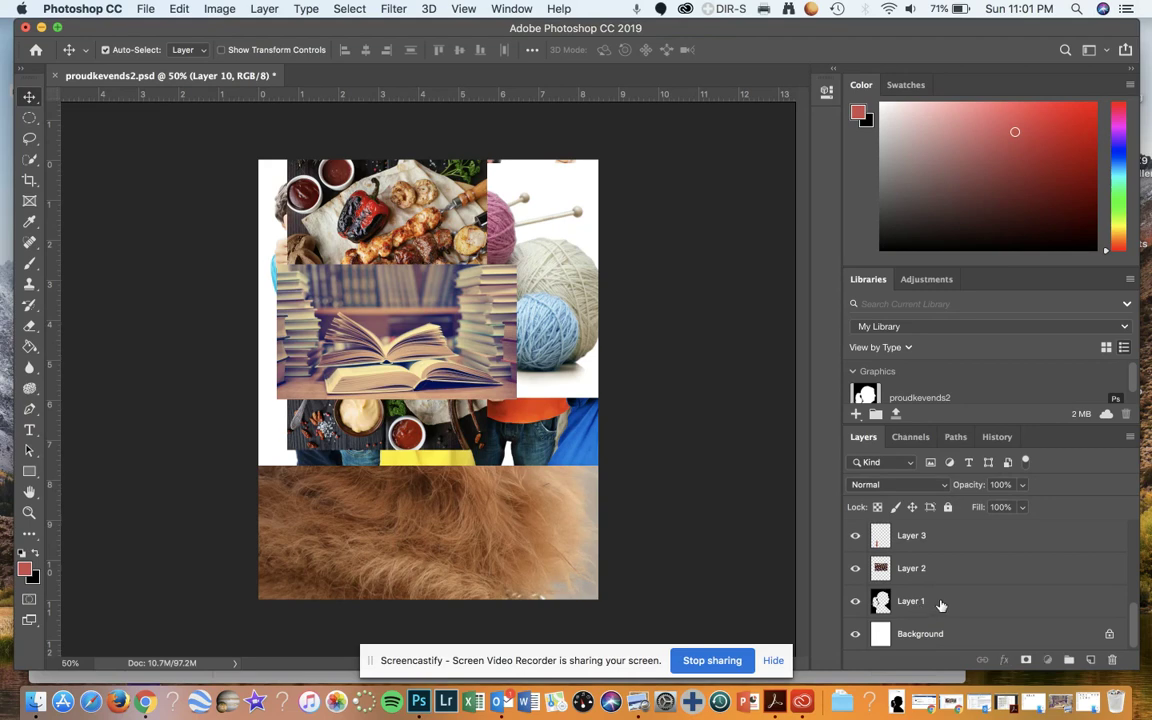
{"action": "left_click_drag", "start_coordinate": [941, 605], "coordinate": [927, 537]}
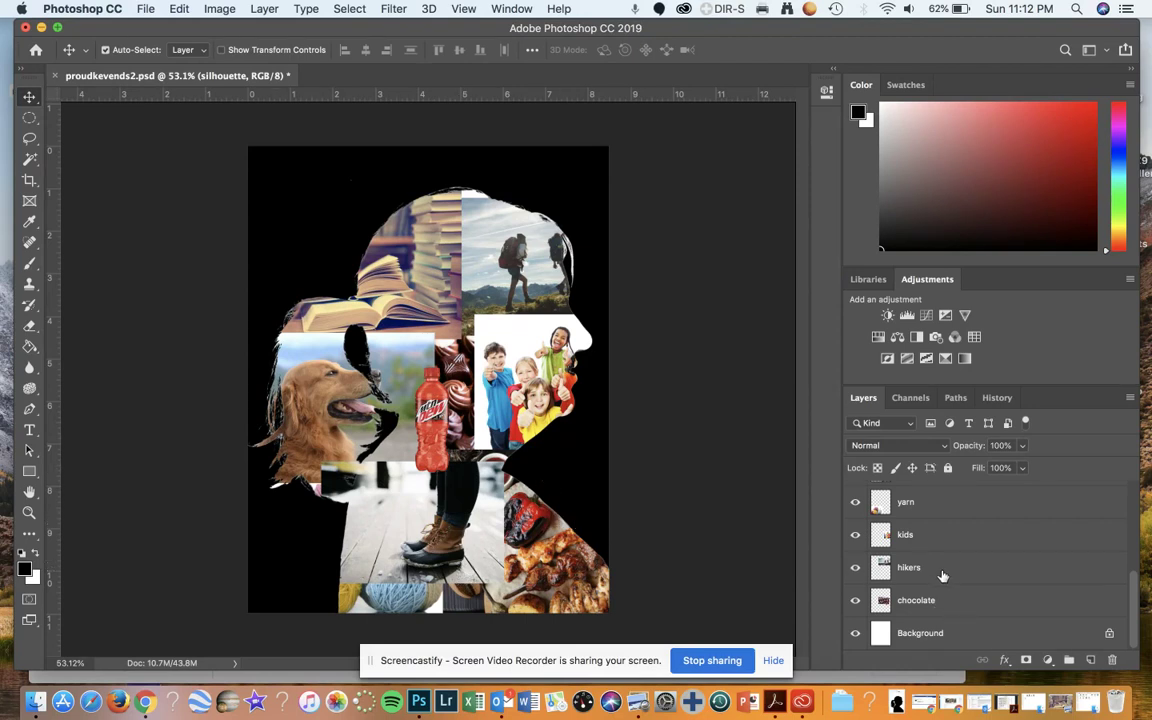
{"action": "scroll", "coordinate": [909, 580], "scroll_direction": "up", "scroll_amount": 8}
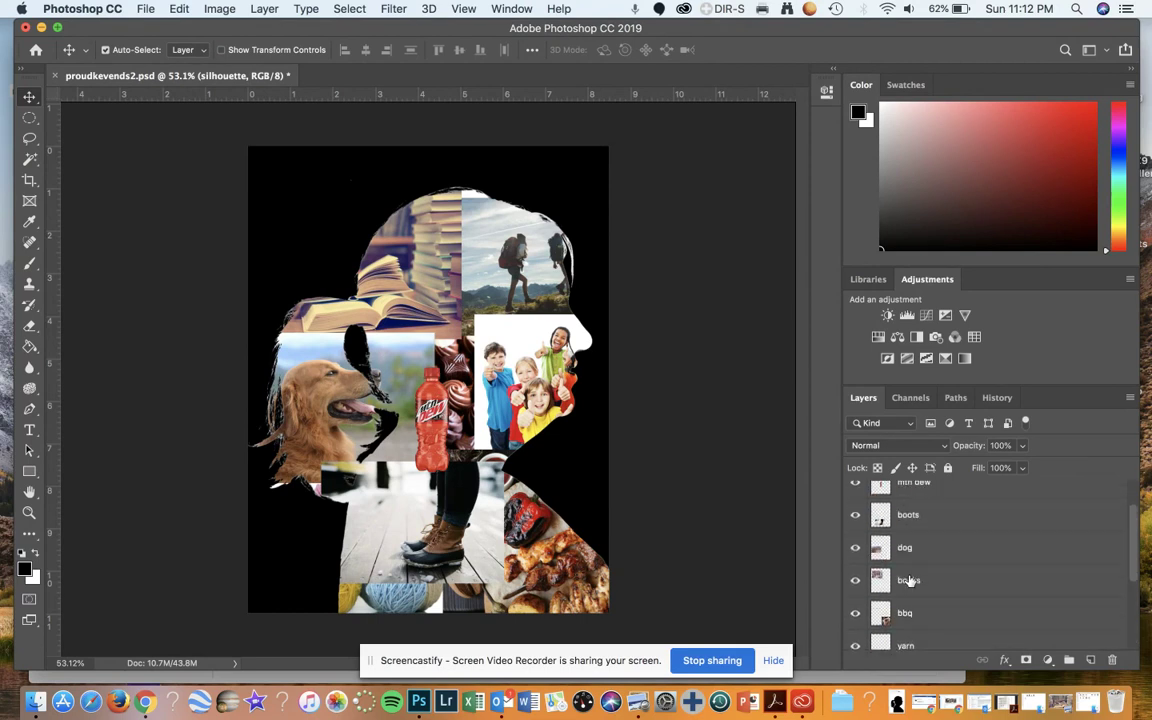
{"action": "scroll", "coordinate": [918, 536], "scroll_direction": "up", "scroll_amount": 1}
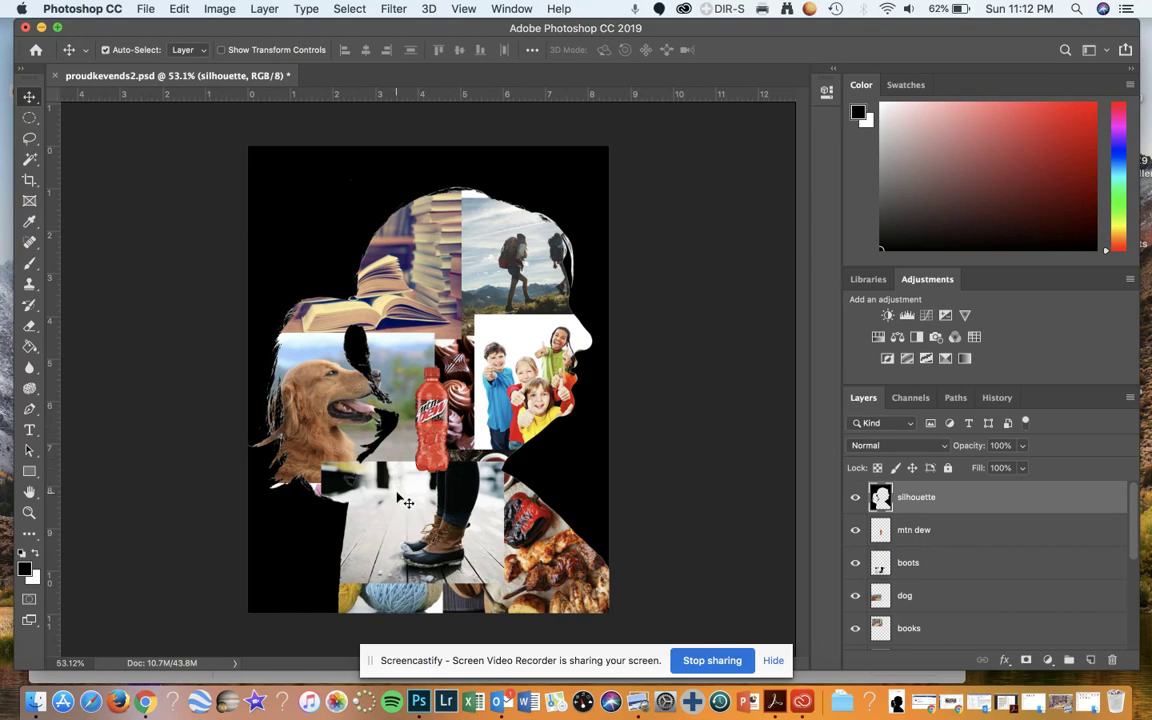
Place the soda bottle between the dog's muzzle and the chocolates, and shift the boots photo toward the front of the chest
{"action": "left_click_drag", "start_coordinate": [405, 500], "coordinate": [411, 412]}
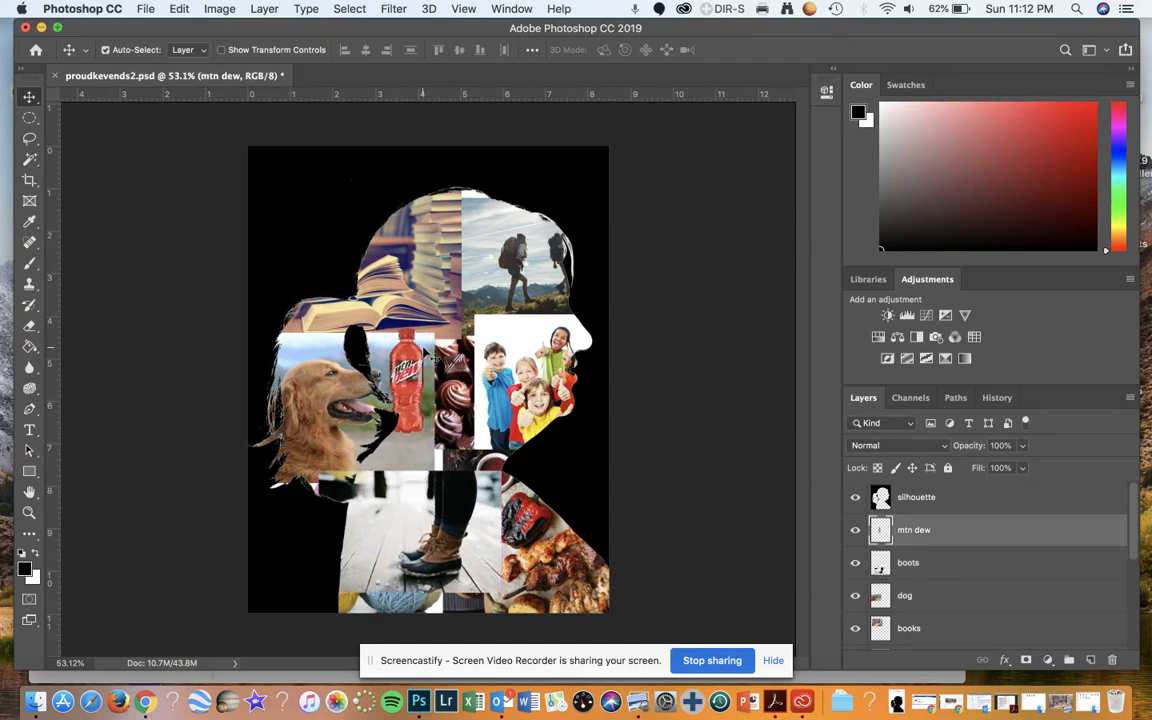
{"action": "left_click_drag", "start_coordinate": [370, 338], "coordinate": [380, 347]}
{"action": "left_click", "coordinate": [396, 506]}
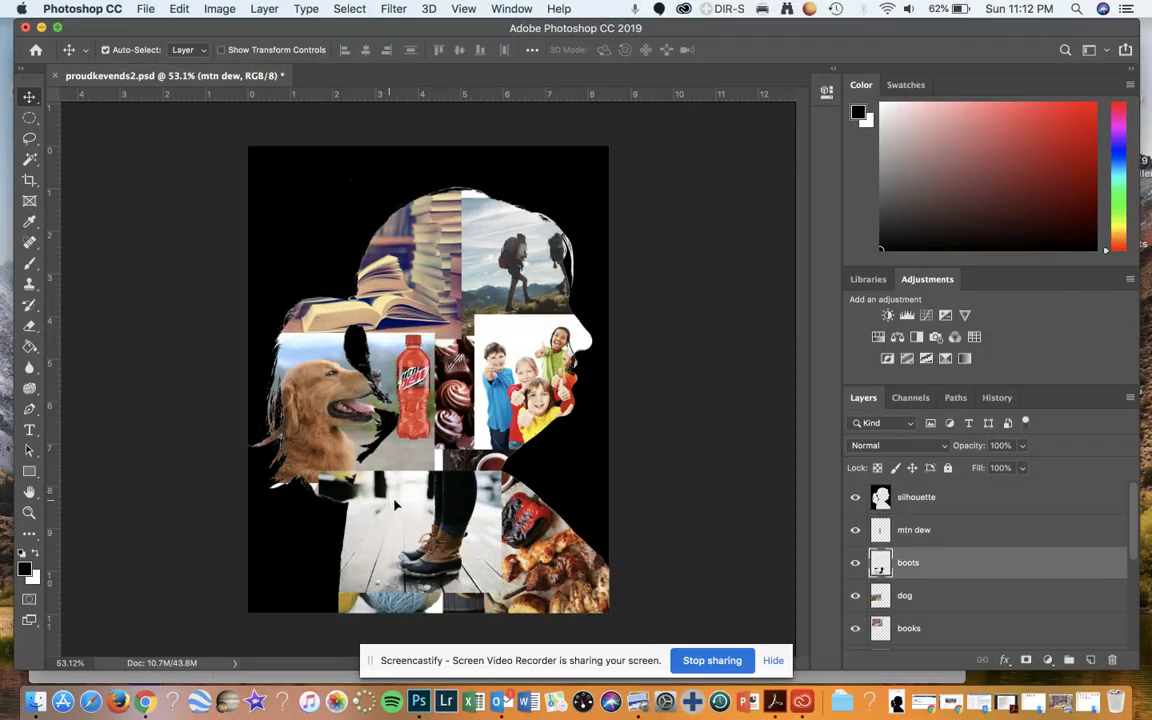
{"action": "left_click_drag", "start_coordinate": [396, 506], "coordinate": [421, 516]}
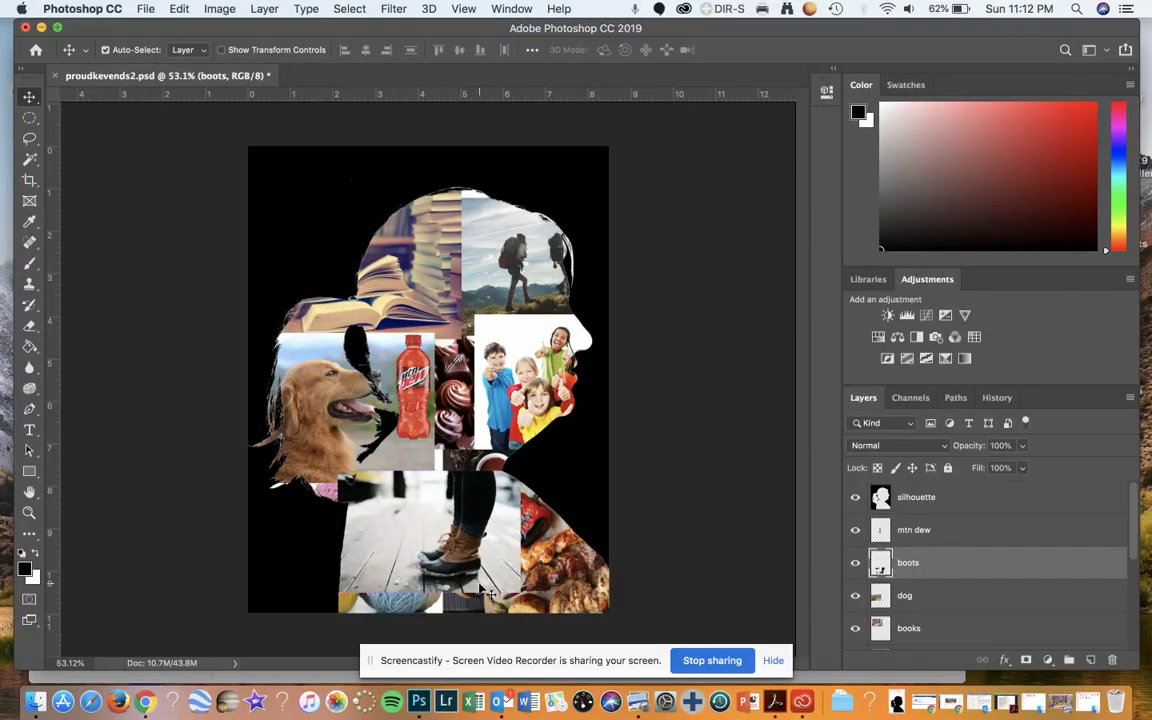
Erase the background around the legs and boots on the boots layer using a soft 125 px Eraser
{"action": "left_click", "coordinate": [40, 326]}
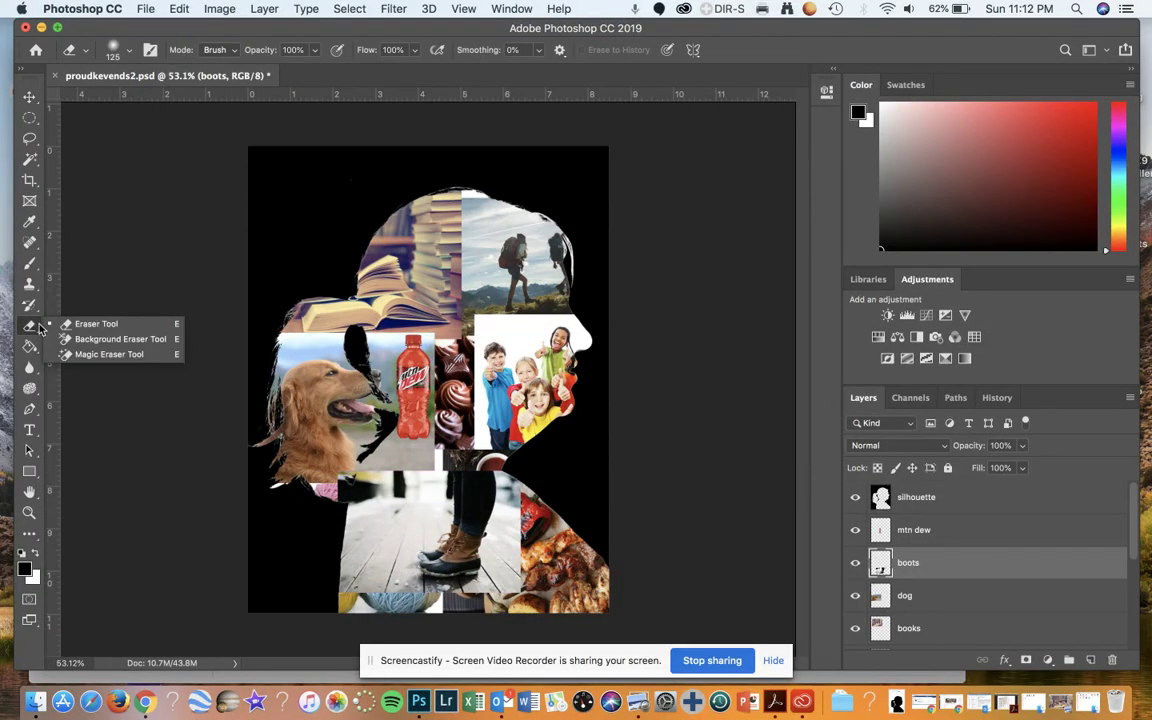
{"action": "left_click", "coordinate": [70, 325]}
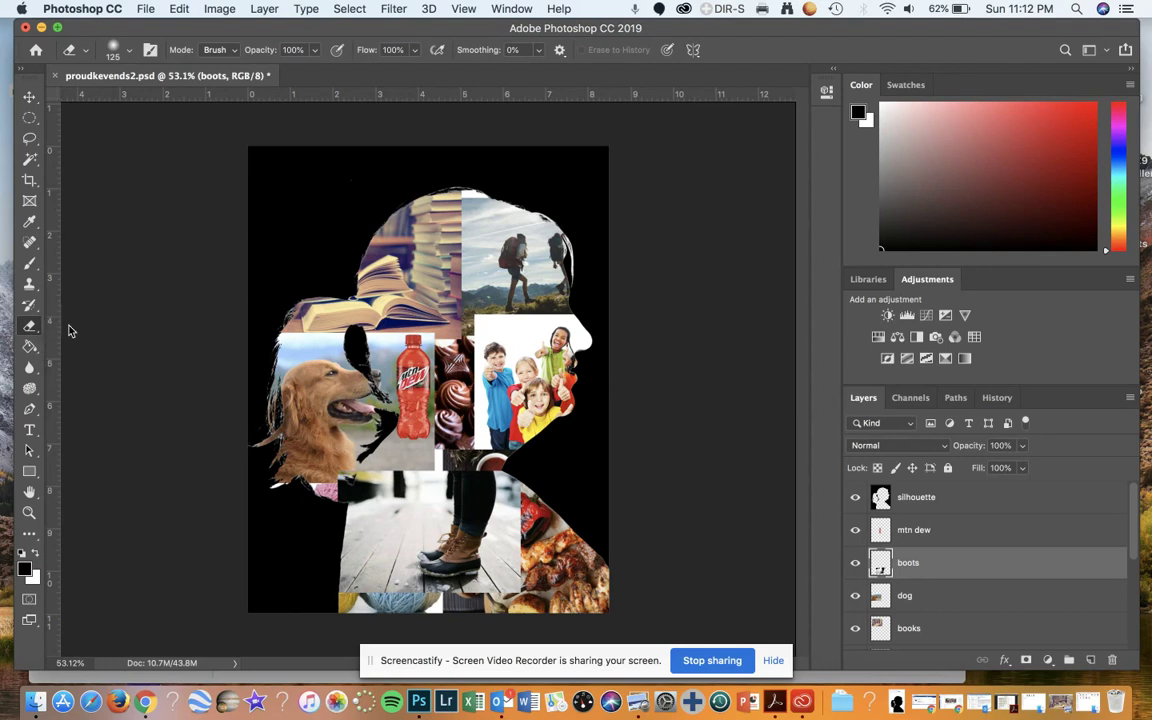
{"action": "left_click", "coordinate": [87, 50]}
{"action": "left_click", "coordinate": [126, 52]}
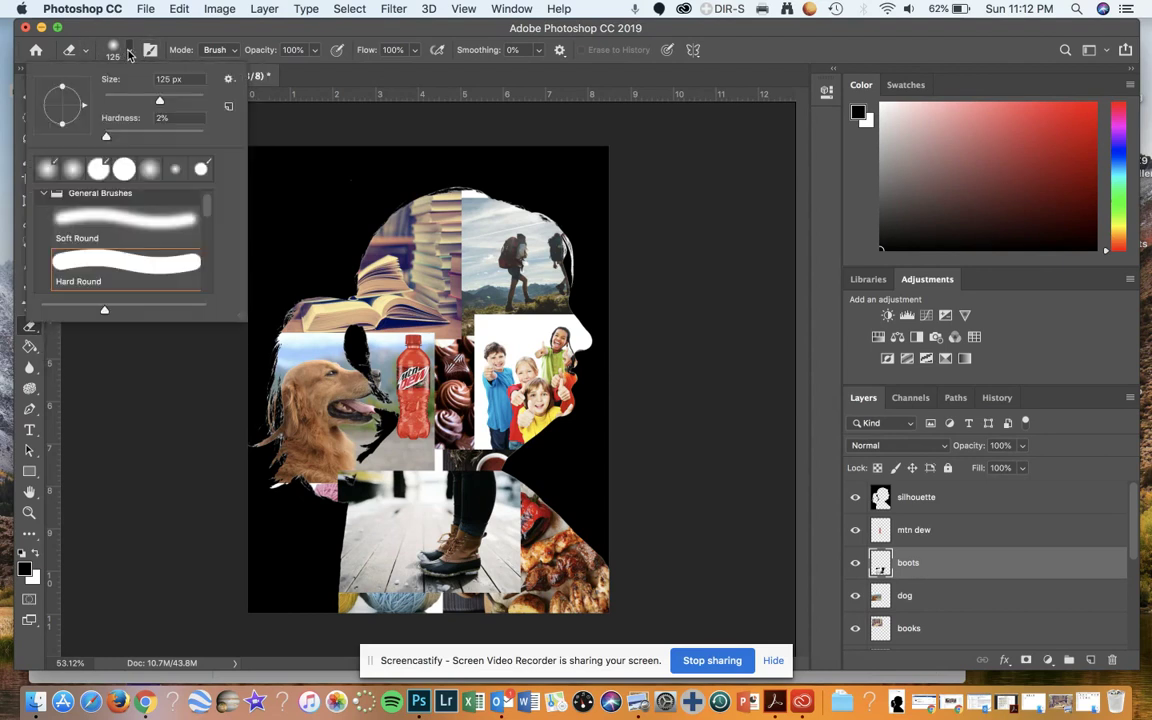
{"action": "left_click_drag", "start_coordinate": [108, 139], "coordinate": [125, 139]}
{"action": "left_click", "coordinate": [931, 563]}
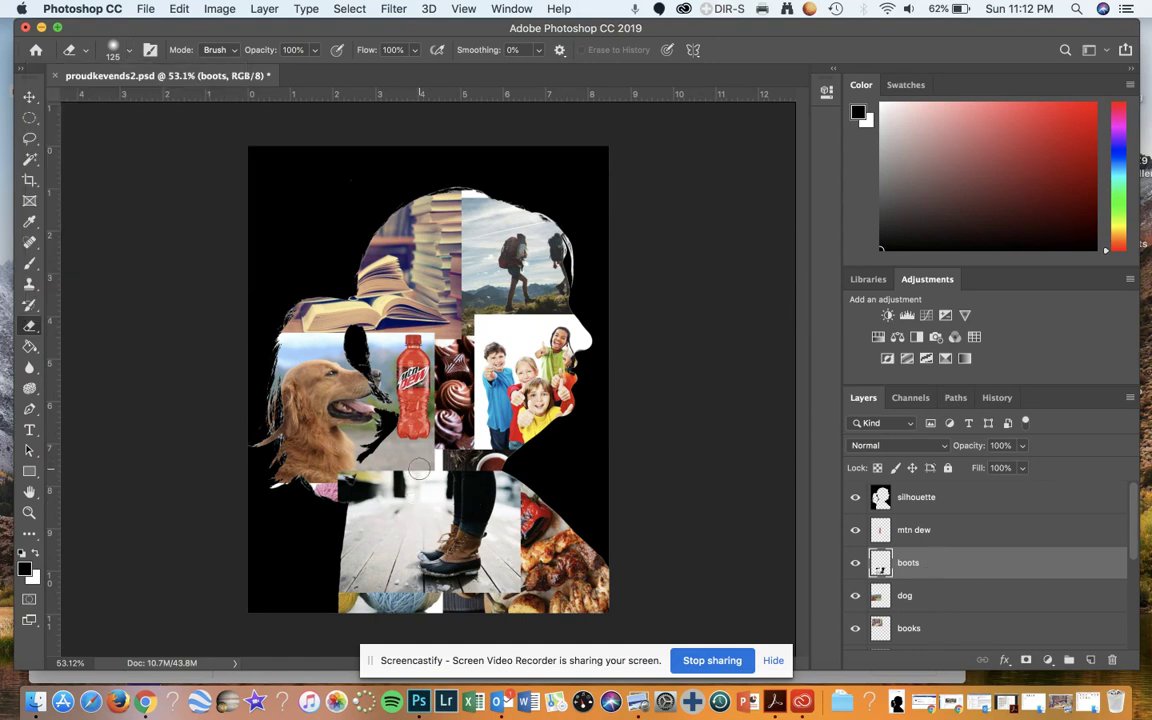
{"action": "mouse_move", "coordinate": [419, 467]}
{"action": "left_mouse_down"}
{"action": "mouse_move", "coordinate": [352, 460]}
{"action": "mouse_move", "coordinate": [345, 485]}
{"action": "mouse_move", "coordinate": [368, 445]}
{"action": "mouse_move", "coordinate": [419, 476]}
{"action": "mouse_move", "coordinate": [372, 462]}
{"action": "mouse_move", "coordinate": [354, 524]}
{"action": "mouse_move", "coordinate": [320, 450]}
{"action": "mouse_move", "coordinate": [315, 522]}
{"action": "mouse_move", "coordinate": [300, 540]}
{"action": "left_mouse_up"}
{"action": "left_click_drag", "start_coordinate": [338, 430], "coordinate": [378, 476]}
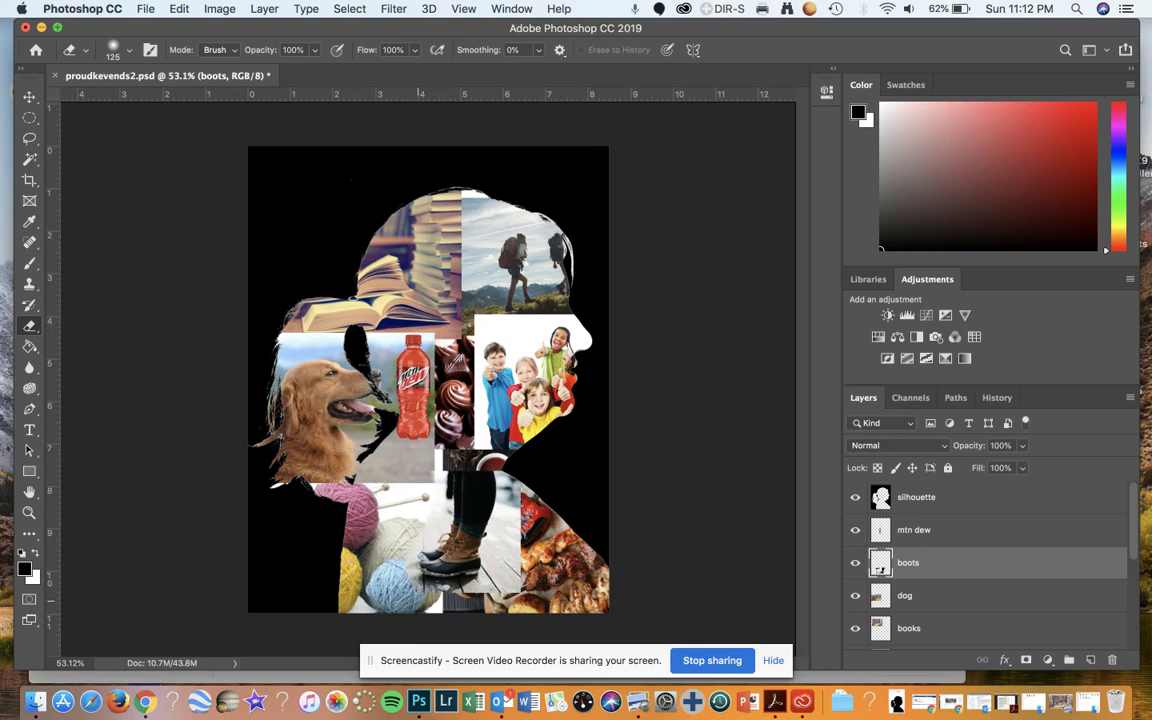
{"action": "mouse_move", "coordinate": [427, 530]}
{"action": "left_mouse_down"}
{"action": "mouse_move", "coordinate": [458, 522]}
{"action": "mouse_move", "coordinate": [450, 431]}
{"action": "left_mouse_up"}
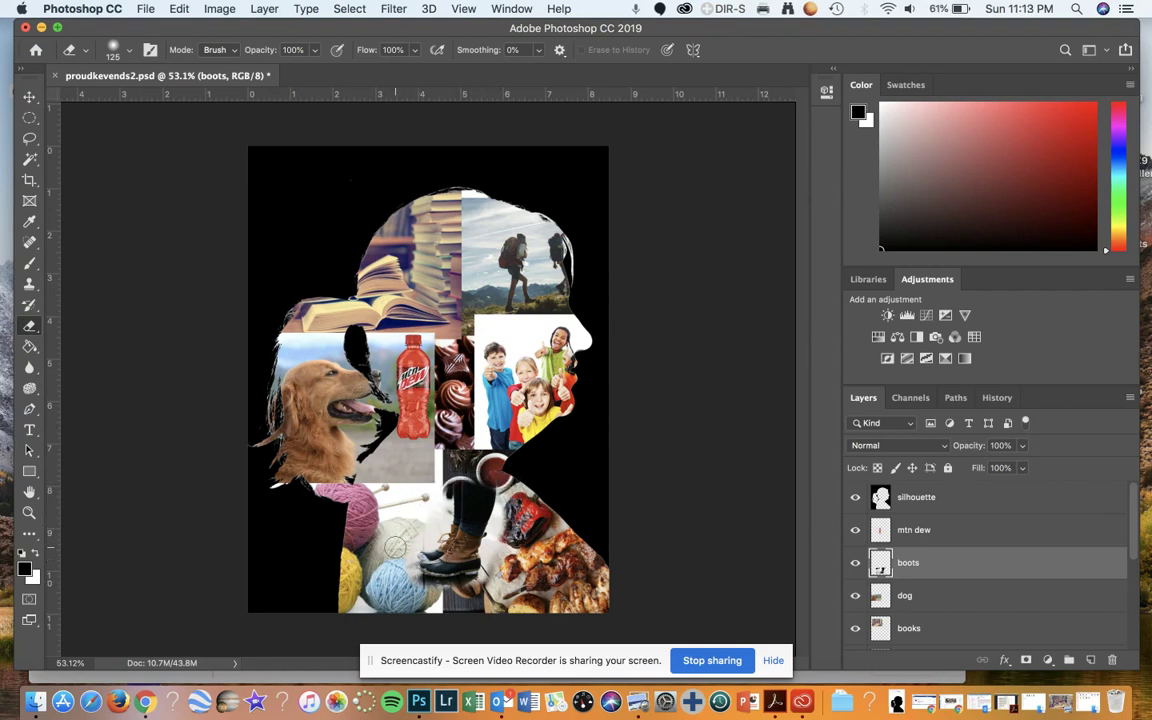
Rotate the erased boots slightly counterclockwise and place them below the soda bottle, above the yarn
{"action": "left_click", "coordinate": [29, 100]}
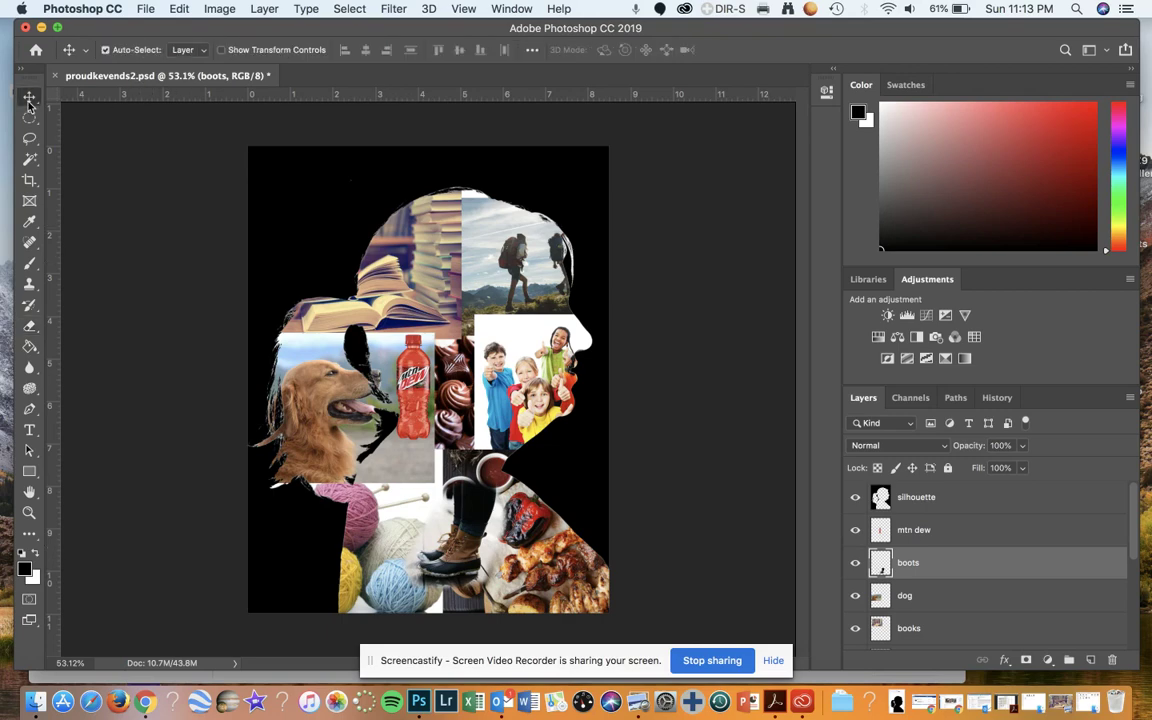
{"action": "left_click_drag", "start_coordinate": [465, 550], "coordinate": [432, 553]}
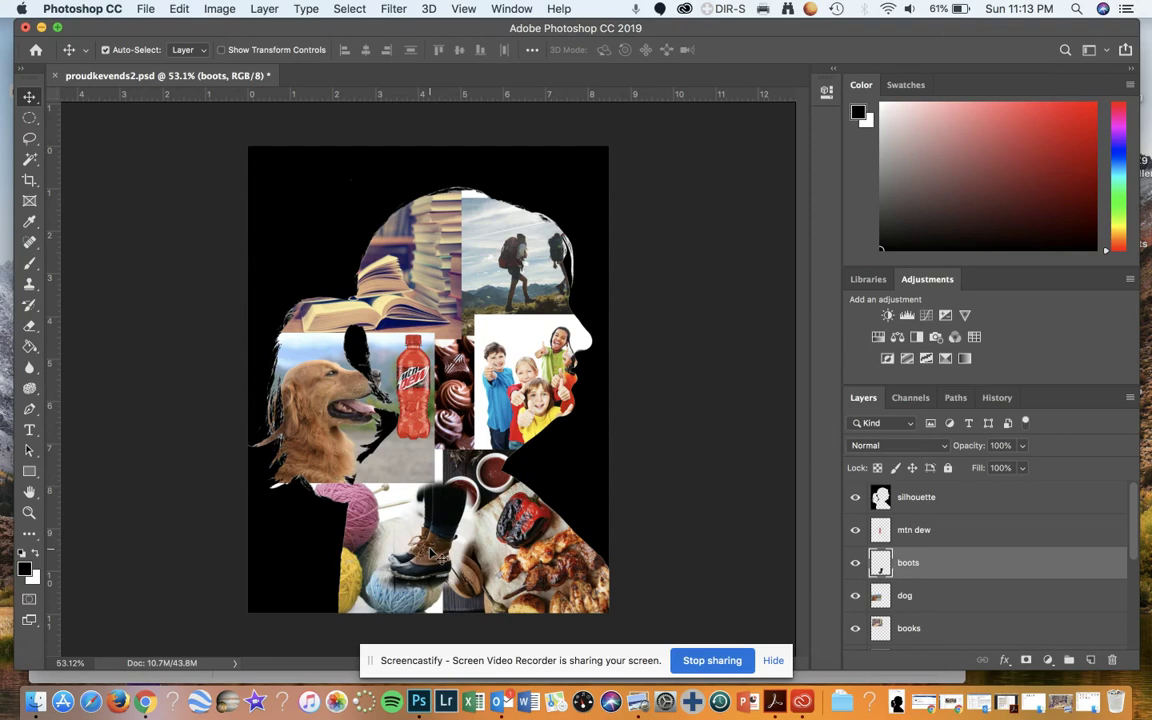
{"action": "key", "text": "super+t"}
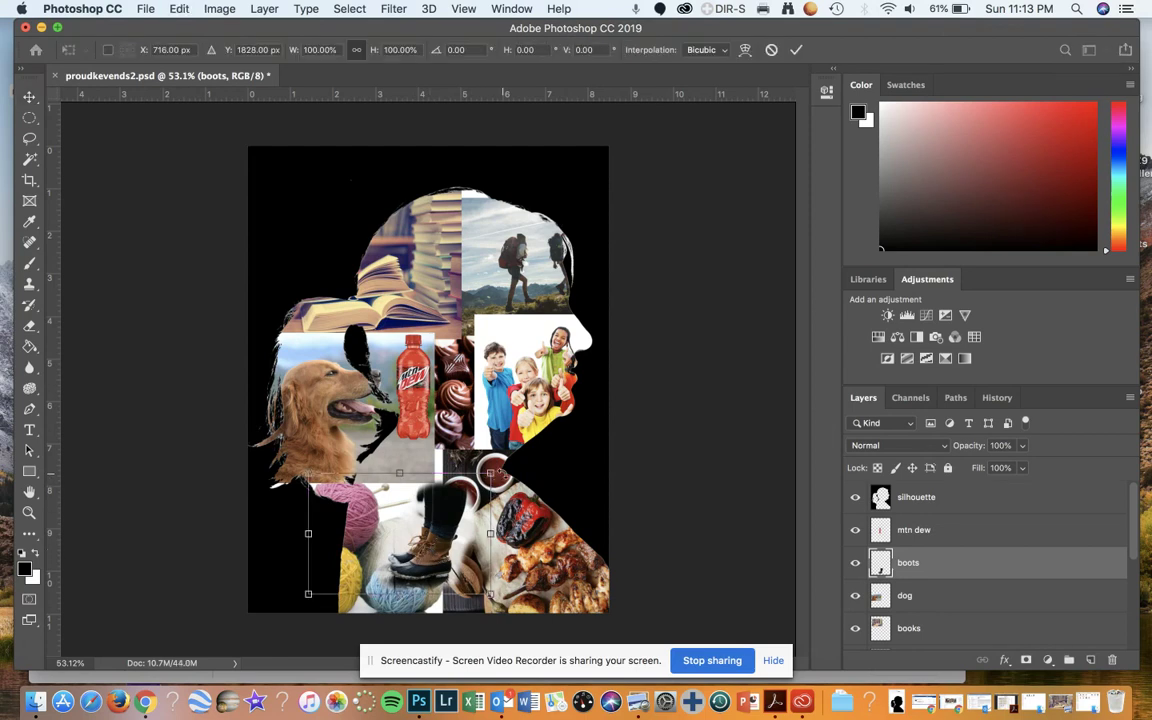
{"action": "left_click_drag", "start_coordinate": [490, 472], "coordinate": [474, 449]}
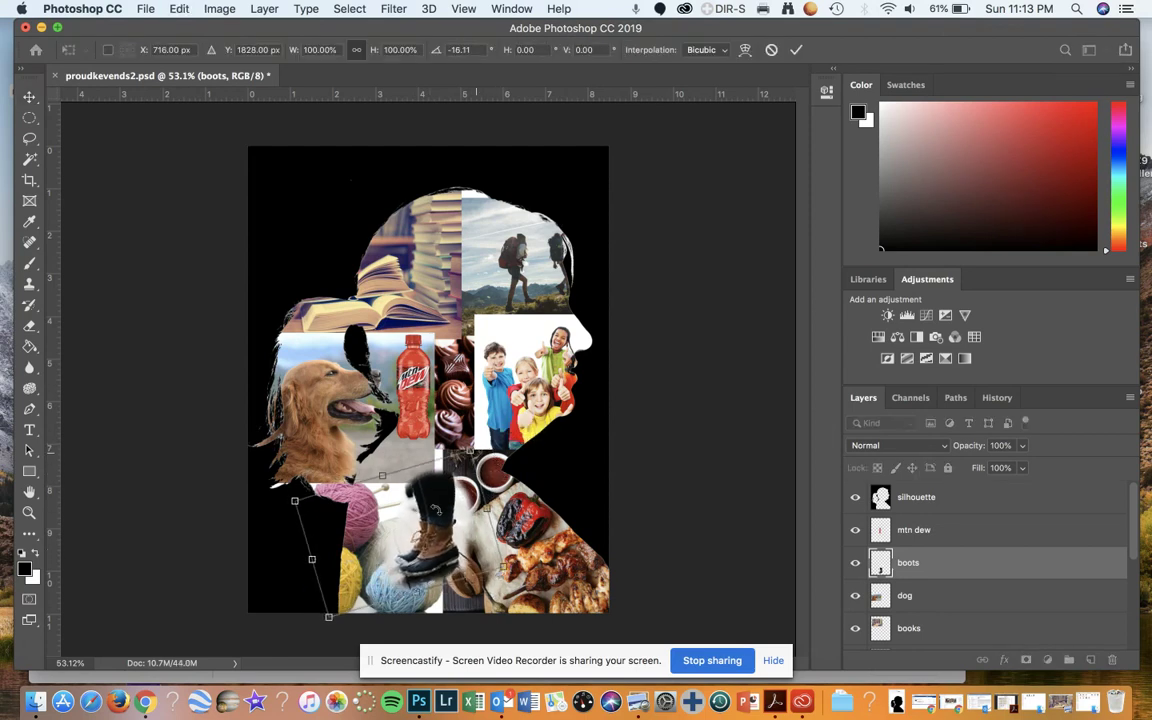
{"action": "mouse_move", "coordinate": [435, 510]}
{"action": "left_mouse_down"}
{"action": "mouse_move", "coordinate": [425, 555]}
{"action": "mouse_move", "coordinate": [490, 530]}
{"action": "mouse_move", "coordinate": [425, 553]}
{"action": "mouse_move", "coordinate": [410, 550]}
{"action": "mouse_move", "coordinate": [417, 517]}
{"action": "left_mouse_up"}
{"action": "key", "text": "Return"}
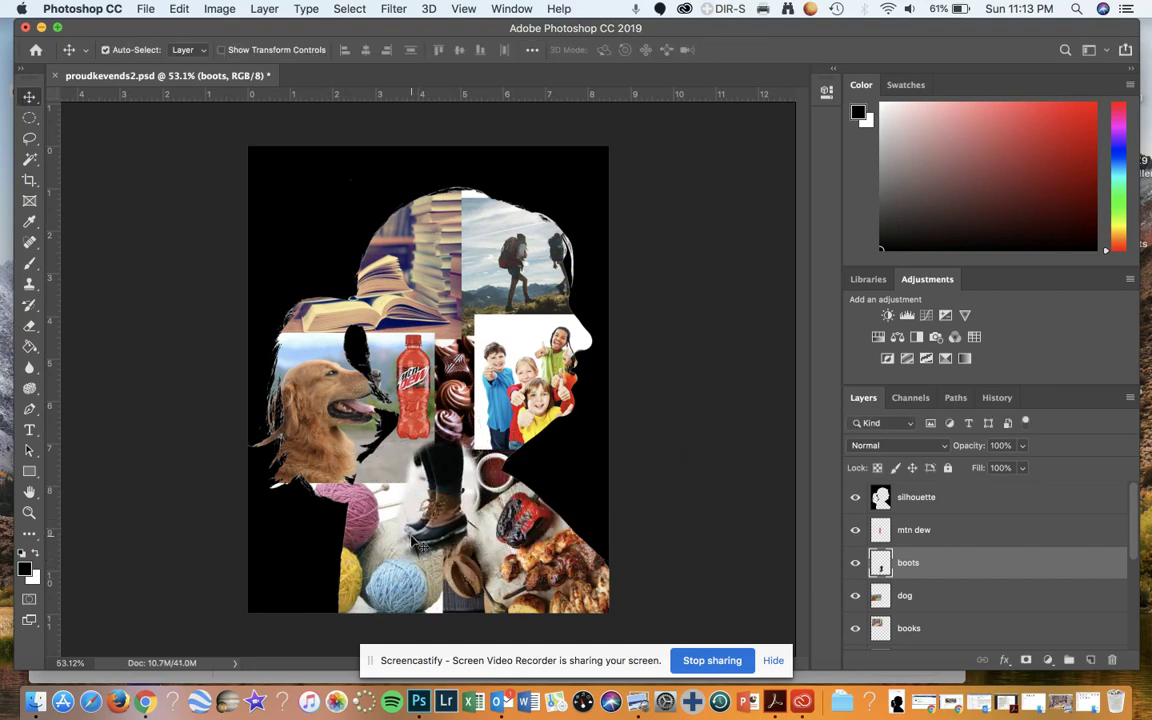
{"action": "left_click", "coordinate": [668, 562]}
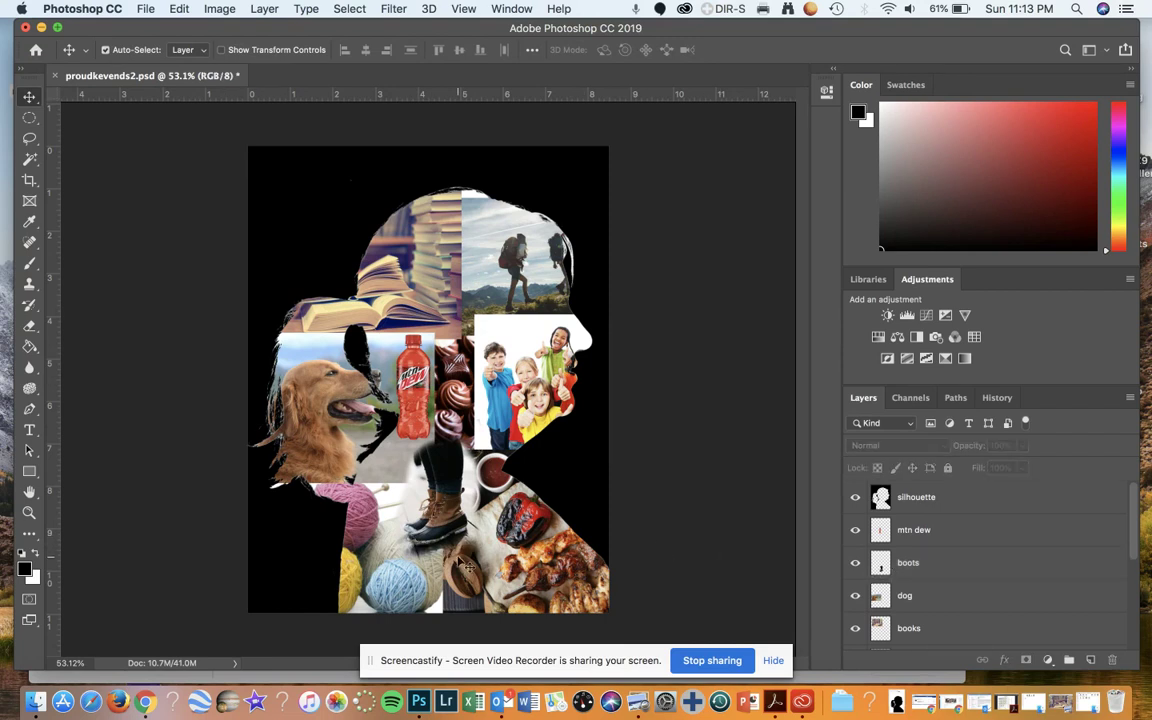
Hide the silhouette and every photo layer except bbq, and move the bbq photo to the middle of the page
{"action": "left_click_drag", "start_coordinate": [501, 588], "coordinate": [501, 389]}
{"action": "scroll", "coordinate": [862, 513], "scroll_direction": "up", "scroll_amount": 1}
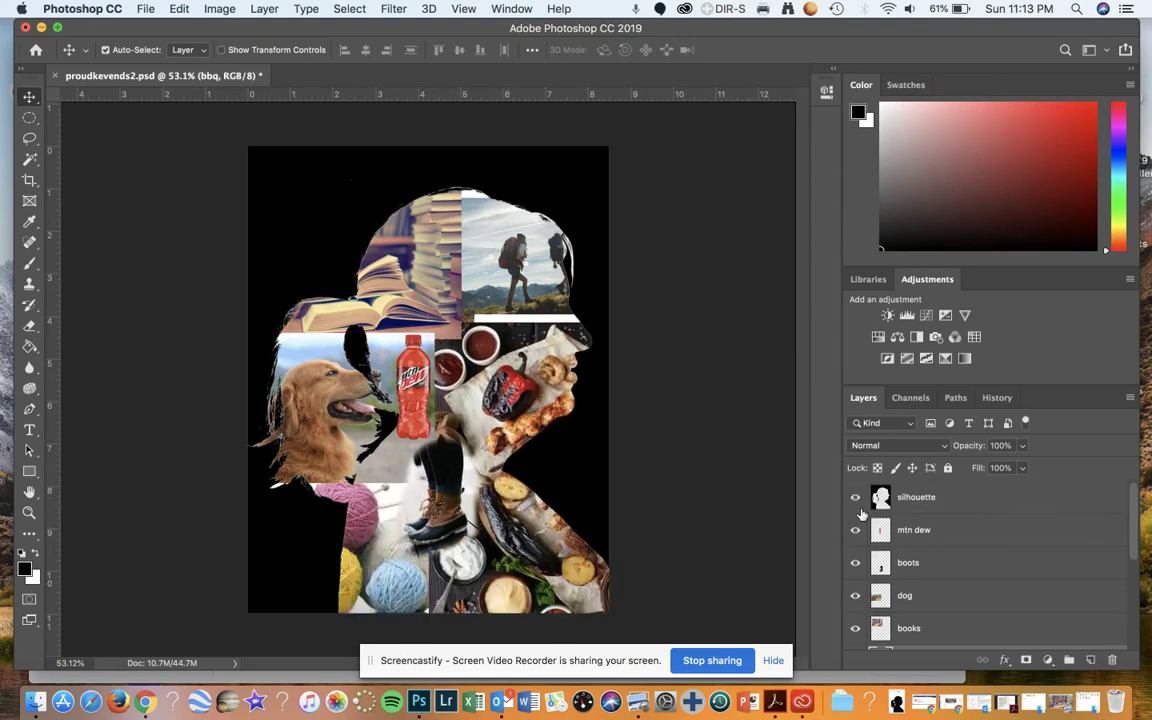
{"action": "left_click_drag", "start_coordinate": [856, 502], "coordinate": [856, 632]}
{"action": "scroll", "coordinate": [856, 580], "scroll_direction": "down", "scroll_amount": 3}
{"action": "left_click", "coordinate": [856, 534]}
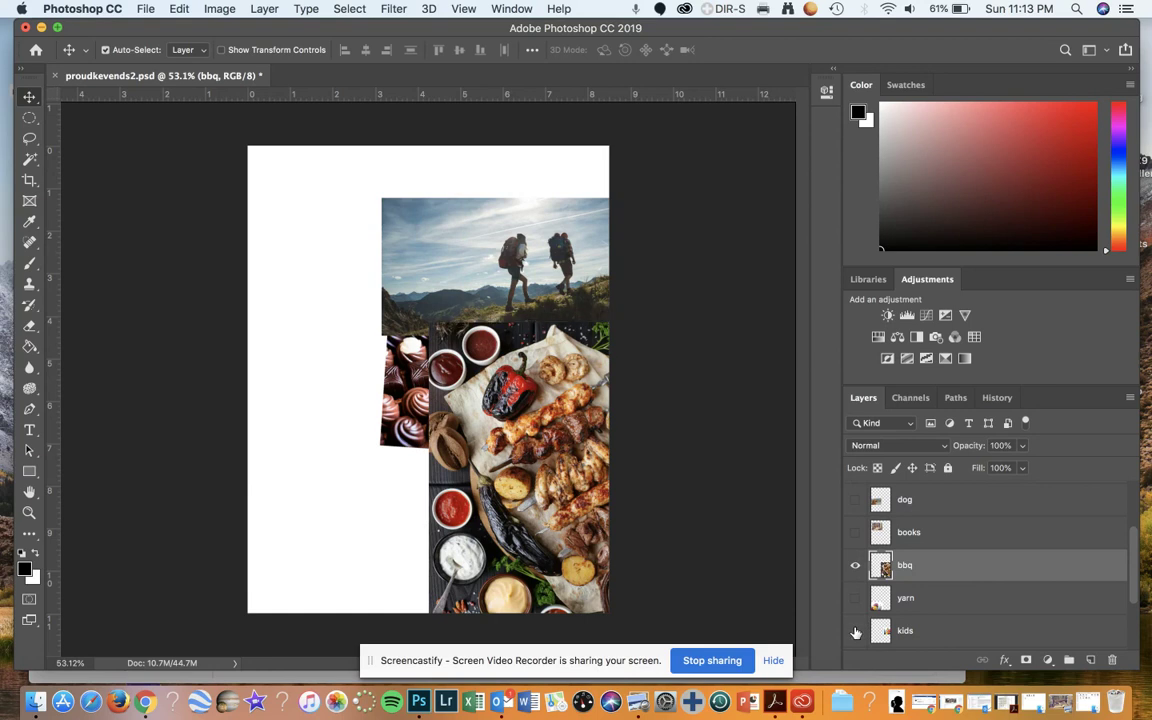
{"action": "scroll", "coordinate": [856, 632], "scroll_direction": "down", "scroll_amount": 3}
{"action": "left_click_drag", "start_coordinate": [857, 571], "coordinate": [853, 614]}
{"action": "left_click_drag", "start_coordinate": [482, 408], "coordinate": [395, 322]}
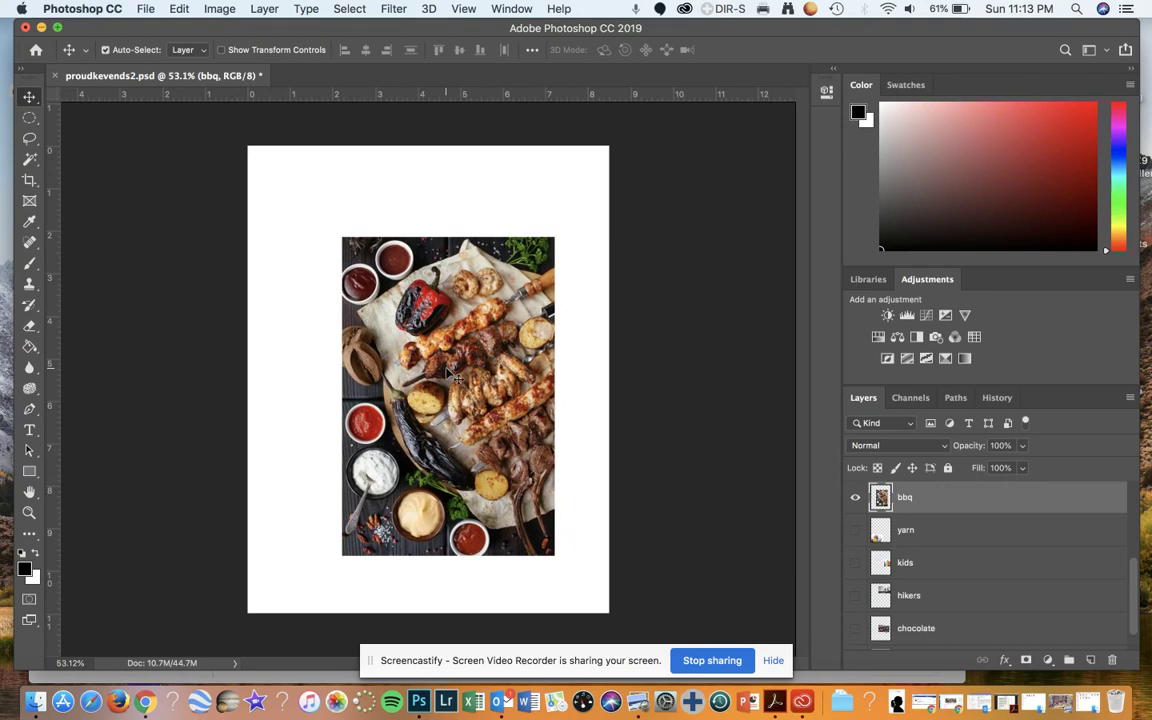
Erase the bbq photo's outer edges into a soft oval with the Eraser and move it to the silhouette's lower chest area
{"action": "left_click", "coordinate": [31, 327]}
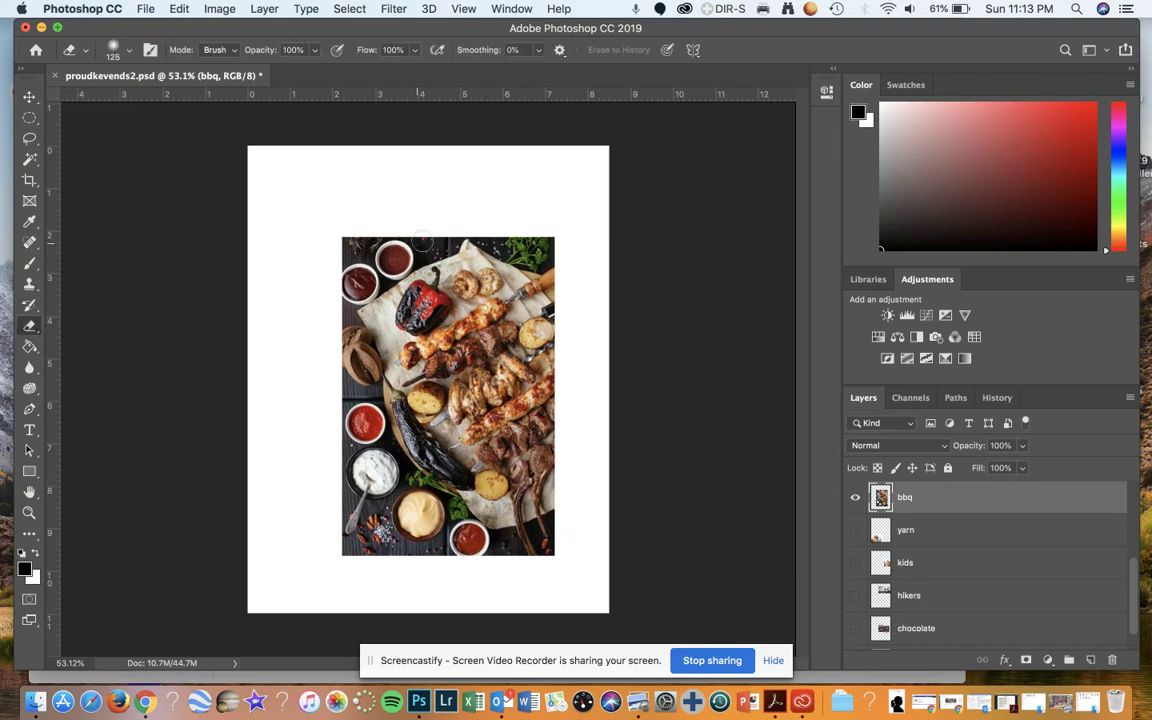
{"action": "mouse_move", "coordinate": [422, 240]}
{"action": "left_mouse_down"}
{"action": "mouse_move", "coordinate": [331, 241]}
{"action": "mouse_move", "coordinate": [391, 266]}
{"action": "mouse_move", "coordinate": [405, 258]}
{"action": "mouse_move", "coordinate": [342, 272]}
{"action": "mouse_move", "coordinate": [350, 264]}
{"action": "mouse_move", "coordinate": [360, 289]}
{"action": "mouse_move", "coordinate": [373, 280]}
{"action": "mouse_move", "coordinate": [353, 340]}
{"action": "mouse_move", "coordinate": [370, 435]}
{"action": "mouse_move", "coordinate": [402, 500]}
{"action": "mouse_move", "coordinate": [375, 445]}
{"action": "mouse_move", "coordinate": [360, 362]}
{"action": "mouse_move", "coordinate": [399, 262]}
{"action": "mouse_move", "coordinate": [457, 238]}
{"action": "mouse_move", "coordinate": [406, 259]}
{"action": "mouse_move", "coordinate": [445, 240]}
{"action": "mouse_move", "coordinate": [505, 246]}
{"action": "mouse_move", "coordinate": [551, 286]}
{"action": "mouse_move", "coordinate": [521, 245]}
{"action": "mouse_move", "coordinate": [536, 242]}
{"action": "mouse_move", "coordinate": [552, 334]}
{"action": "mouse_move", "coordinate": [549, 240]}
{"action": "mouse_move", "coordinate": [538, 296]}
{"action": "mouse_move", "coordinate": [564, 378]}
{"action": "mouse_move", "coordinate": [563, 476]}
{"action": "mouse_move", "coordinate": [550, 524]}
{"action": "mouse_move", "coordinate": [518, 557]}
{"action": "mouse_move", "coordinate": [556, 521]}
{"action": "mouse_move", "coordinate": [556, 494]}
{"action": "mouse_move", "coordinate": [518, 552]}
{"action": "mouse_move", "coordinate": [560, 548]}
{"action": "mouse_move", "coordinate": [495, 535]}
{"action": "mouse_move", "coordinate": [430, 485]}
{"action": "mouse_move", "coordinate": [385, 470]}
{"action": "mouse_move", "coordinate": [420, 485]}
{"action": "mouse_move", "coordinate": [410, 497]}
{"action": "mouse_move", "coordinate": [335, 385]}
{"action": "mouse_move", "coordinate": [320, 465]}
{"action": "mouse_move", "coordinate": [345, 421]}
{"action": "mouse_move", "coordinate": [355, 452]}
{"action": "mouse_move", "coordinate": [329, 553]}
{"action": "mouse_move", "coordinate": [478, 560]}
{"action": "mouse_move", "coordinate": [415, 553]}
{"action": "mouse_move", "coordinate": [355, 496]}
{"action": "mouse_move", "coordinate": [385, 509]}
{"action": "left_mouse_up"}
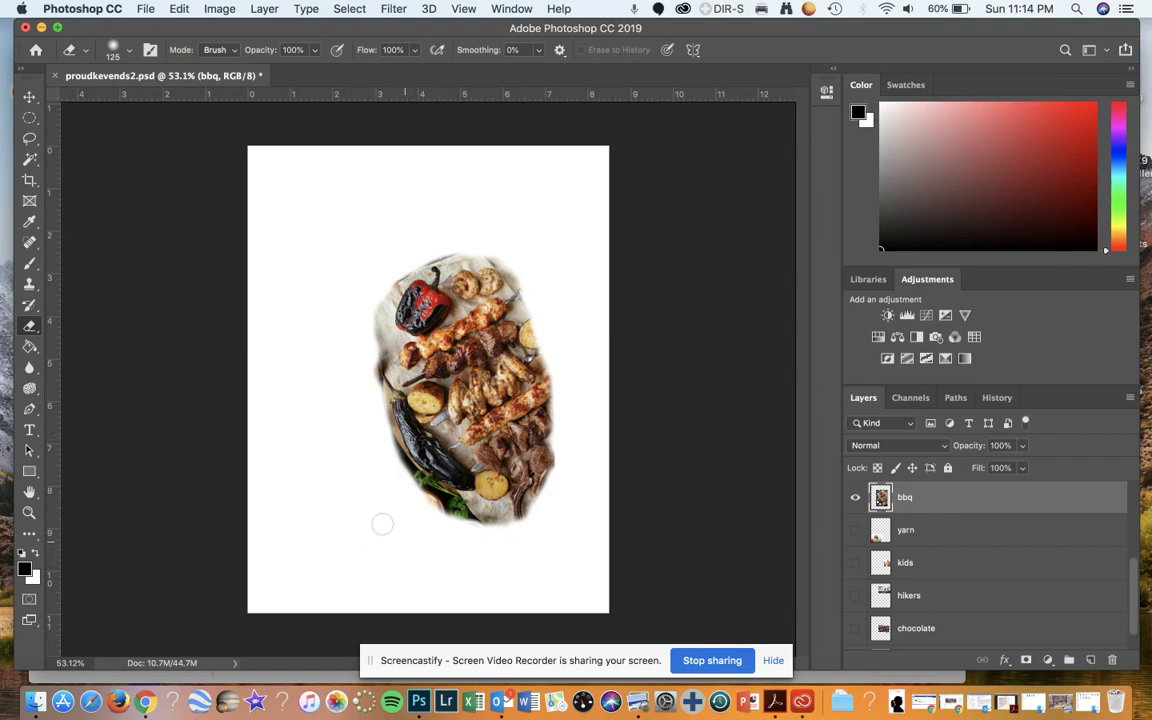
{"action": "left_click", "coordinate": [29, 97]}
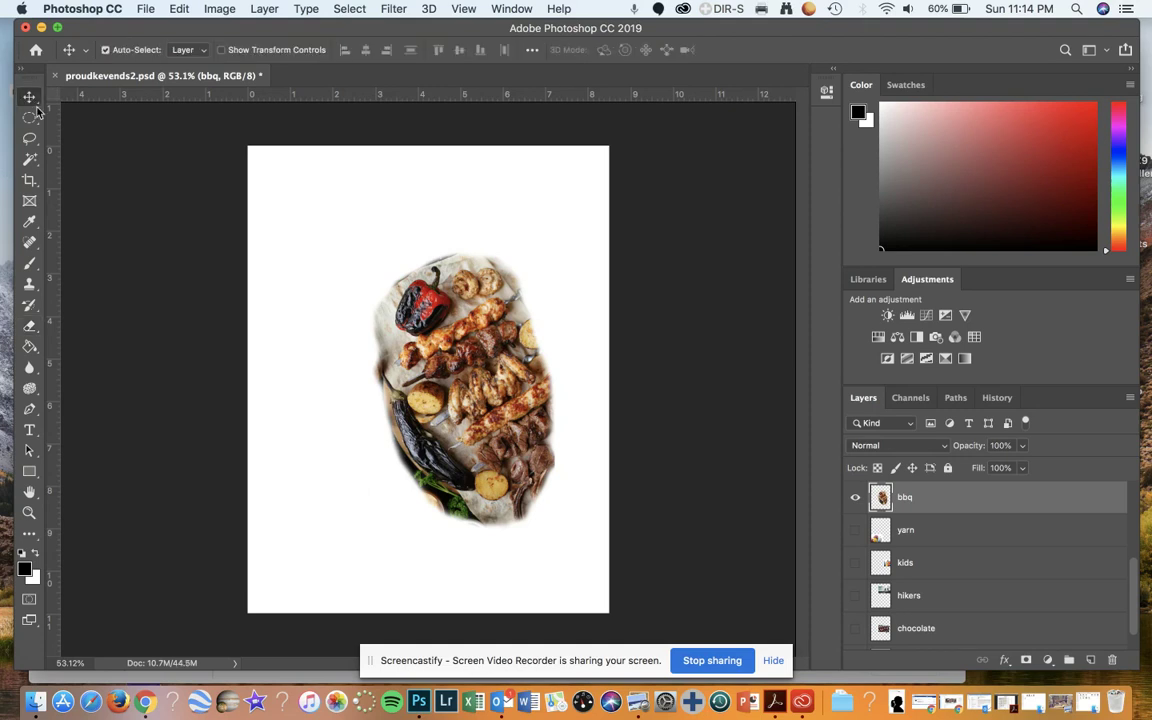
{"action": "left_click_drag", "start_coordinate": [410, 378], "coordinate": [509, 541]}
Hide the bbq layer and toggle the visibility of the boots, mtn dew and dog layers to inspect their cutouts
{"action": "left_click", "coordinate": [854, 501]}
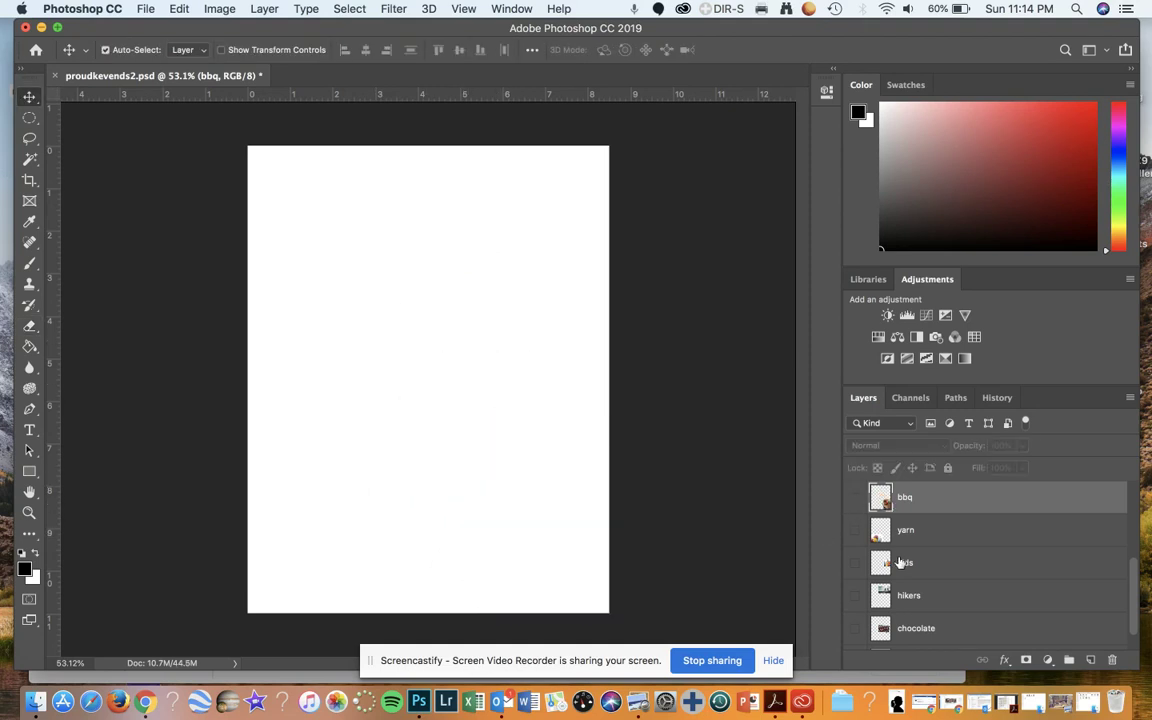
{"action": "scroll", "coordinate": [904, 540], "scroll_direction": "up", "scroll_amount": 5}
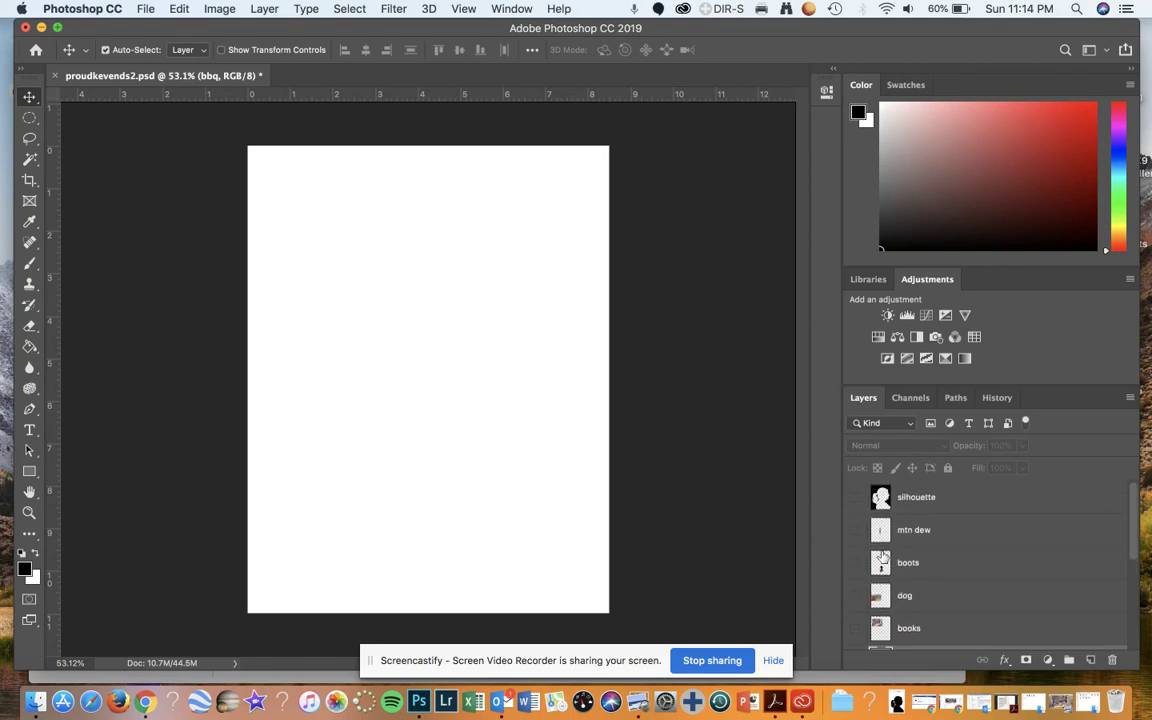
{"action": "left_click", "coordinate": [857, 564]}
{"action": "left_click", "coordinate": [857, 564]}
{"action": "left_click", "coordinate": [857, 532]}
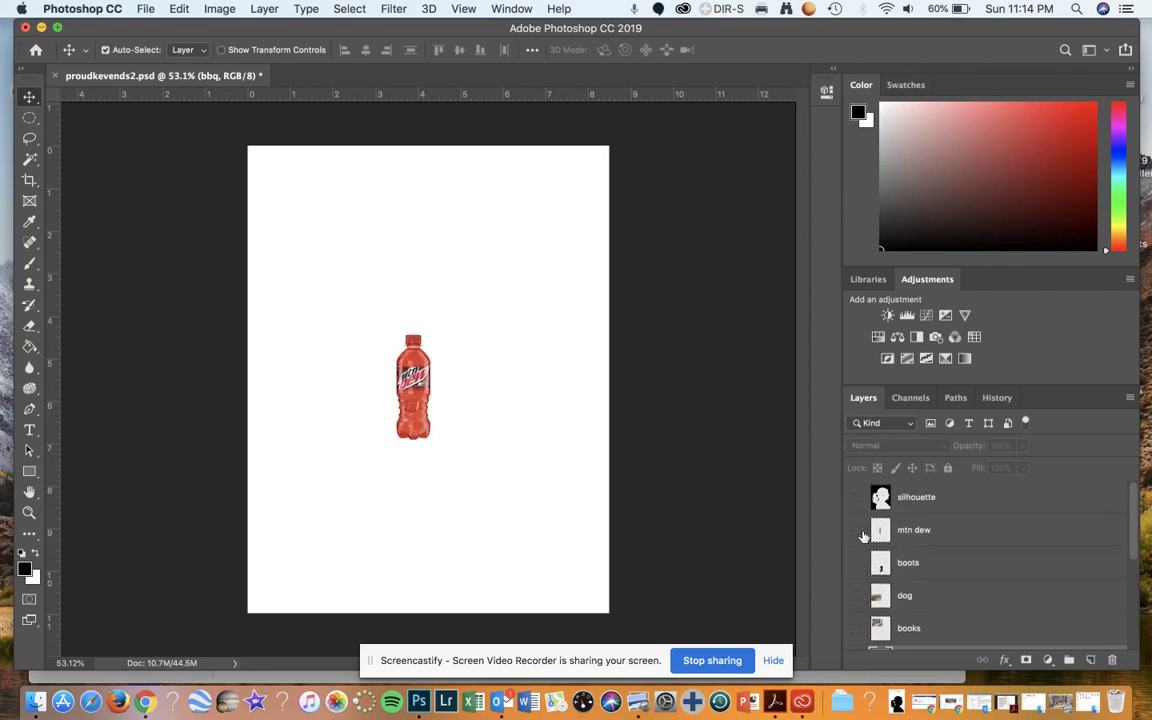
{"action": "left_click", "coordinate": [856, 596]}
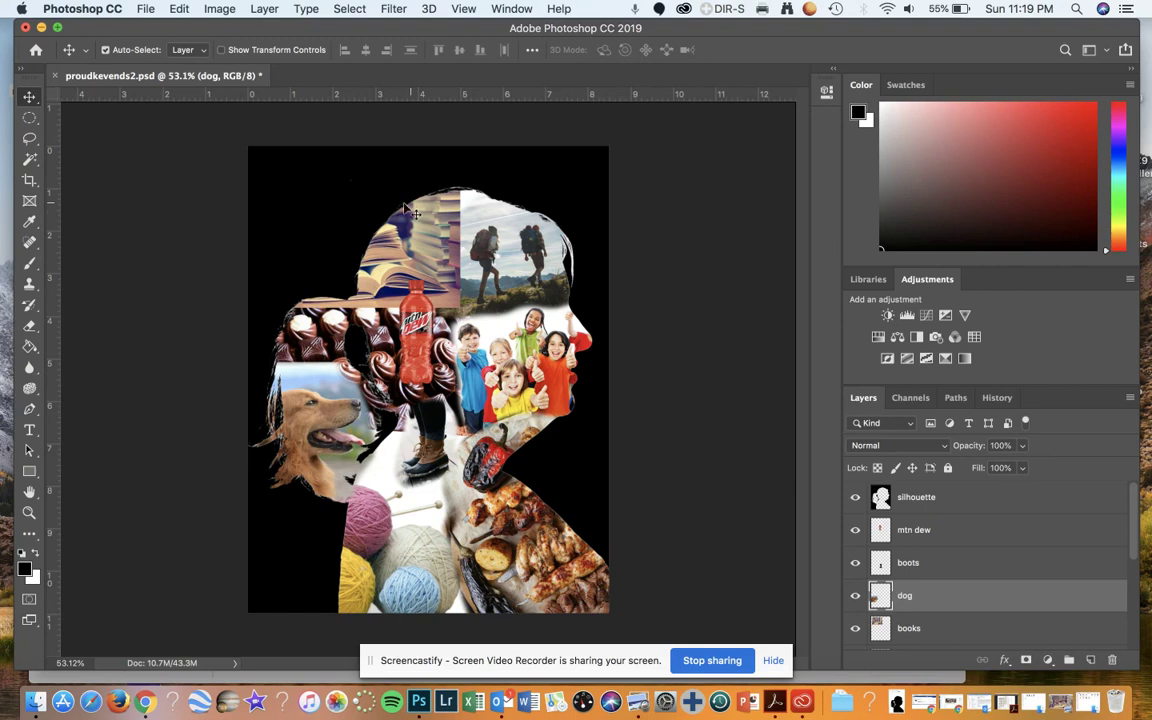
Paint soft white along the inner edge of the head, hair and back on the dog layer with a 300 px Brush
{"action": "left_click", "coordinate": [36, 556]}
{"action": "left_click", "coordinate": [30, 264]}
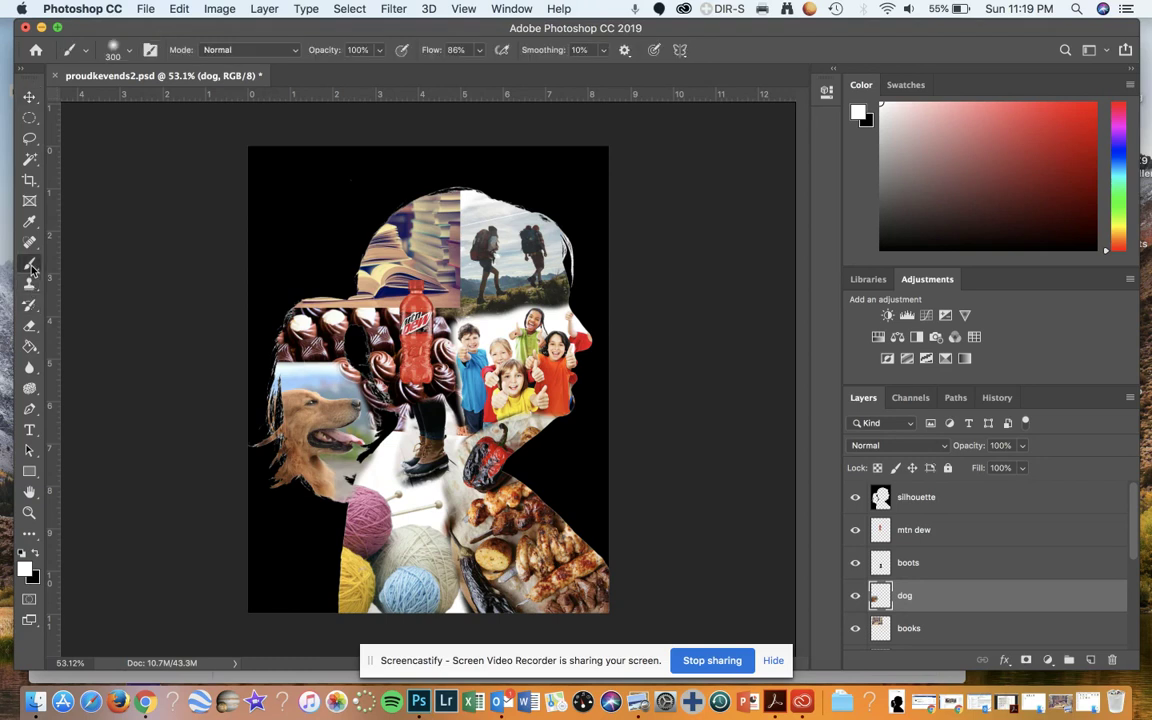
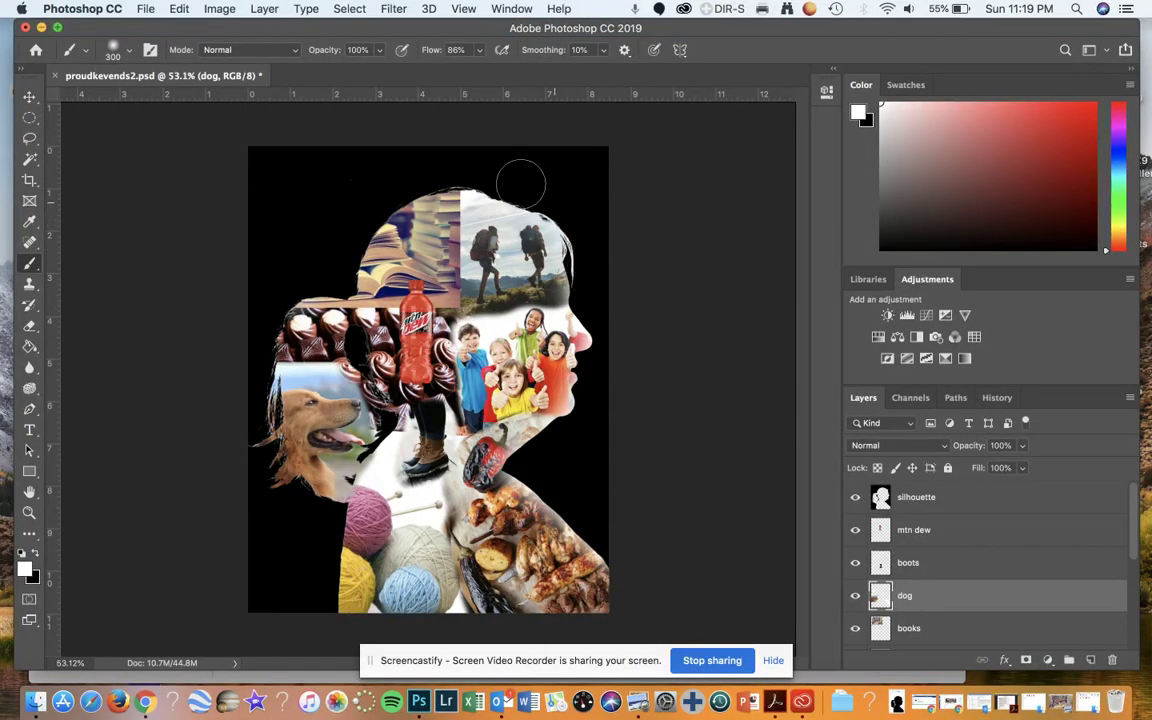
{"action": "left_click_drag", "start_coordinate": [448, 177], "coordinate": [400, 168]}
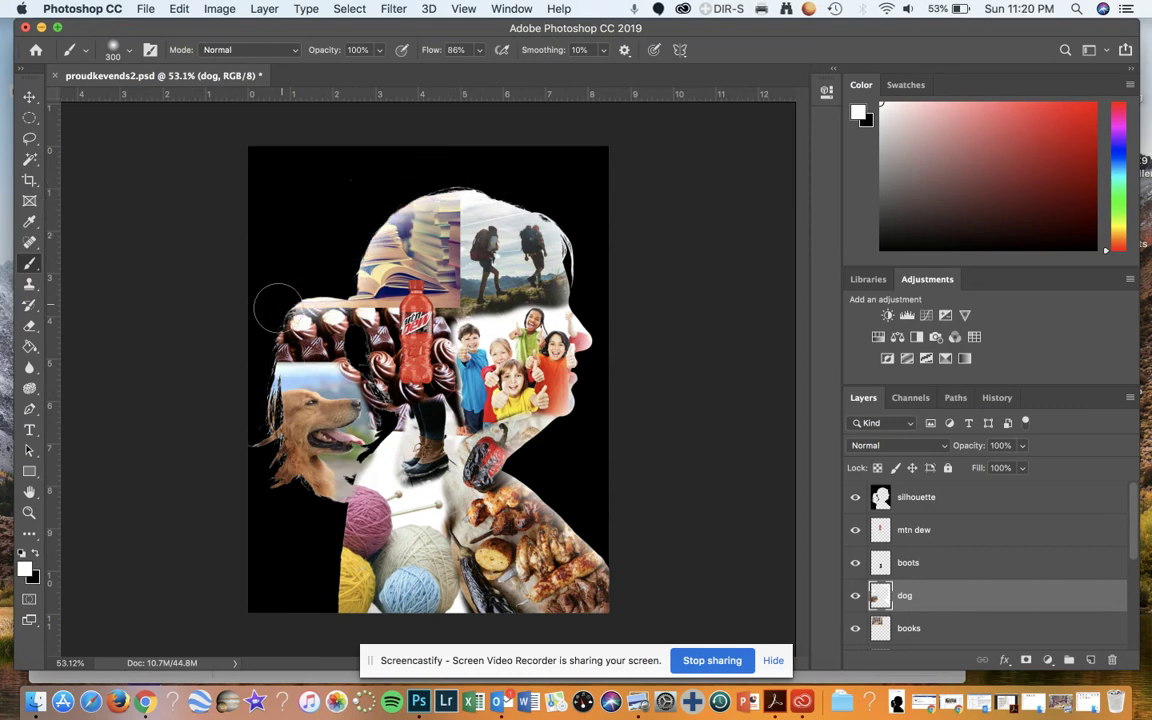
{"action": "mouse_move", "coordinate": [261, 427]}
{"action": "left_mouse_down"}
{"action": "mouse_move", "coordinate": [249, 450]}
{"action": "mouse_move", "coordinate": [285, 496]}
{"action": "mouse_move", "coordinate": [270, 489]}
{"action": "left_mouse_up"}
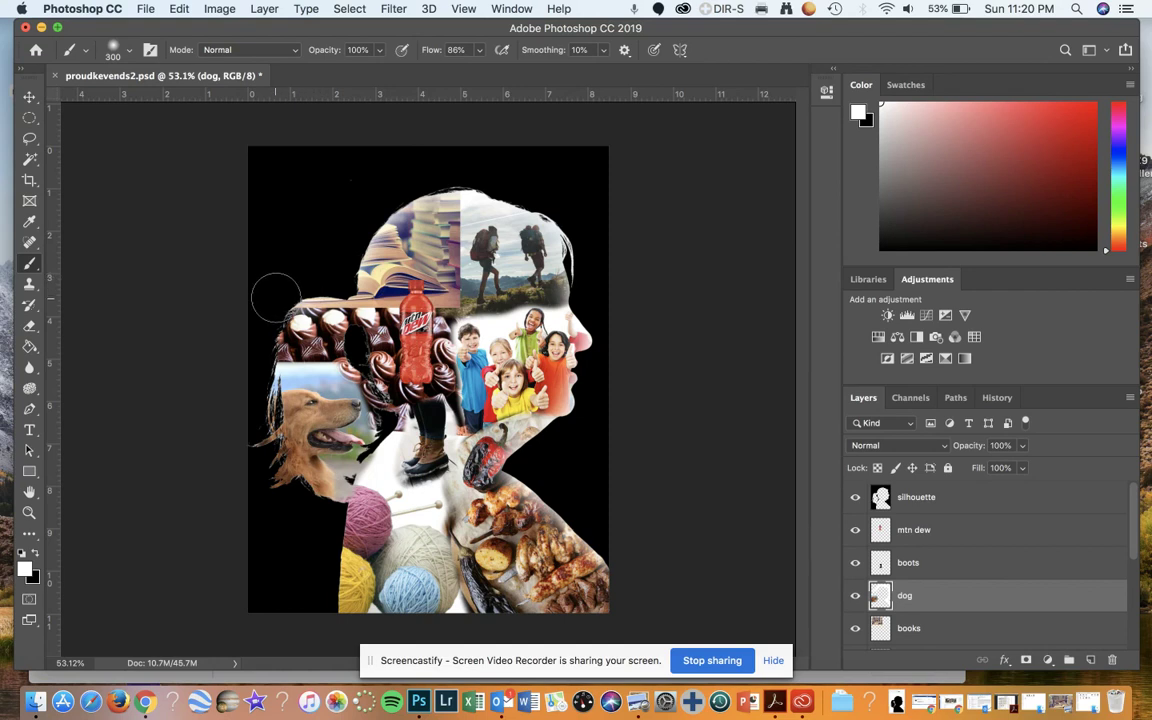
{"action": "mouse_move", "coordinate": [267, 309]}
{"action": "left_mouse_down"}
{"action": "mouse_move", "coordinate": [244, 378]}
{"action": "mouse_move", "coordinate": [245, 462]}
{"action": "left_mouse_up"}
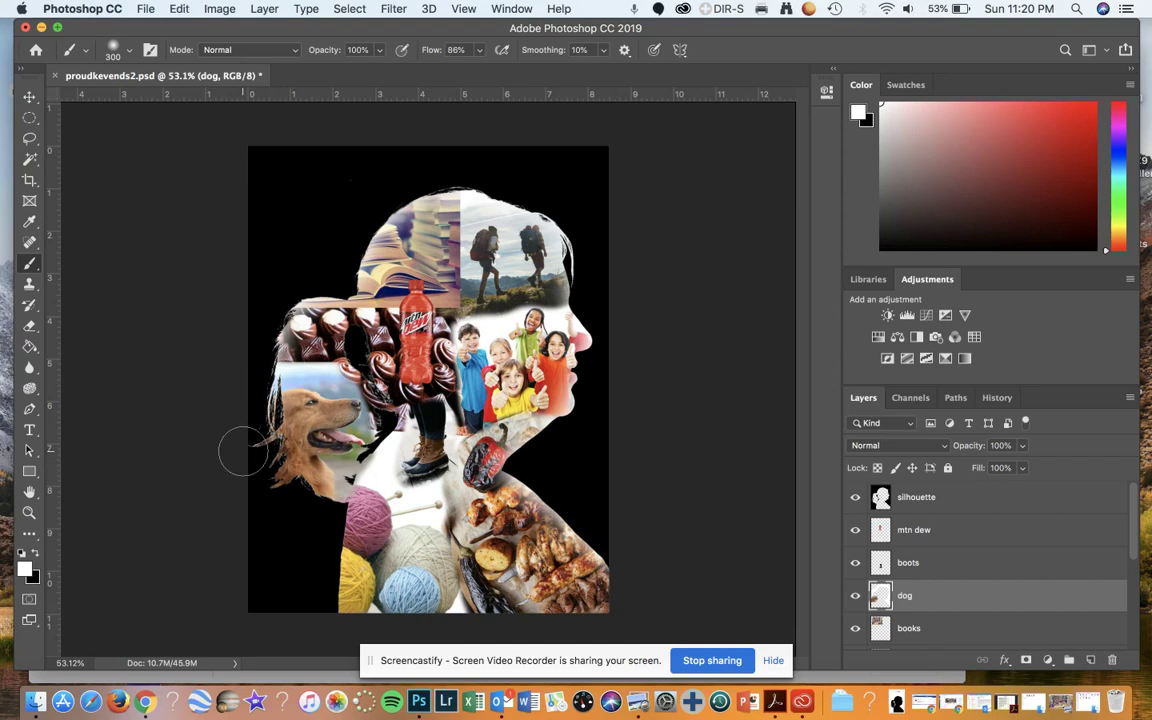
{"action": "mouse_move", "coordinate": [243, 452]}
{"action": "left_mouse_down"}
{"action": "mouse_move", "coordinate": [242, 473]}
{"action": "mouse_move", "coordinate": [266, 494]}
{"action": "mouse_move", "coordinate": [326, 516]}
{"action": "left_mouse_up"}
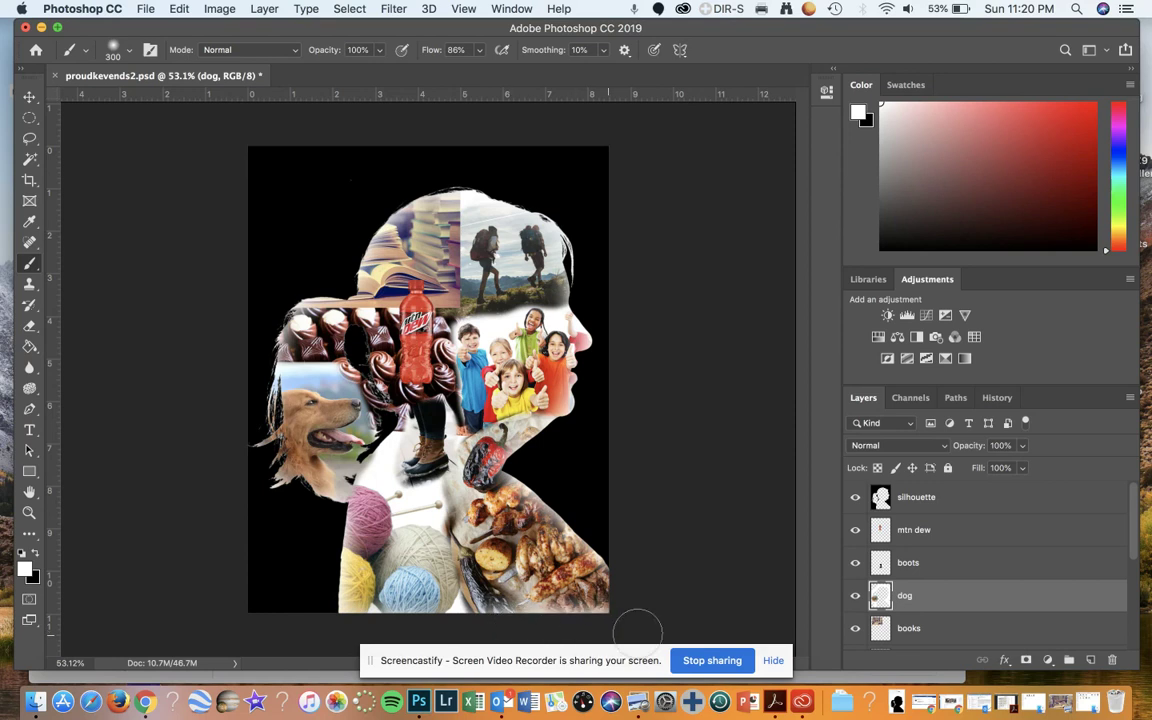
Check the last white brush stroke on the dog layer by undoing and redoing it, and save the collage document
{"action": "key", "text": "ctrl+z"}
{"action": "key", "text": "ctrl+shift+z"}
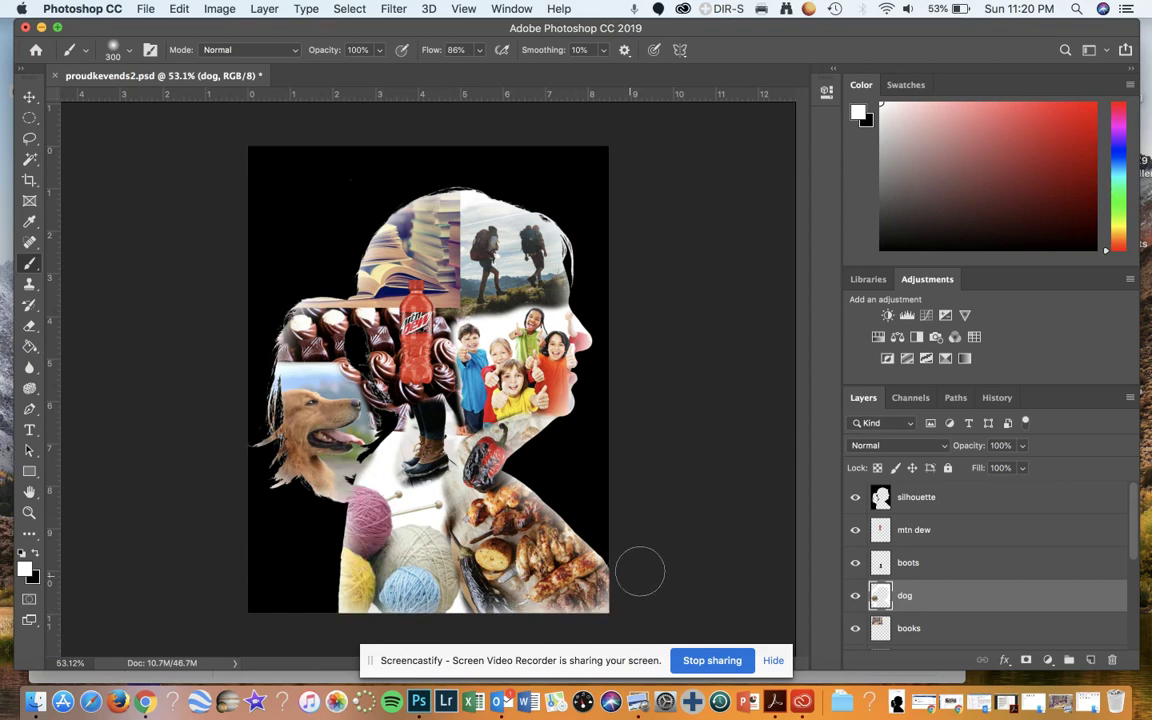
{"action": "scroll", "coordinate": [642, 472], "scroll_direction": "down", "scroll_amount": 3}
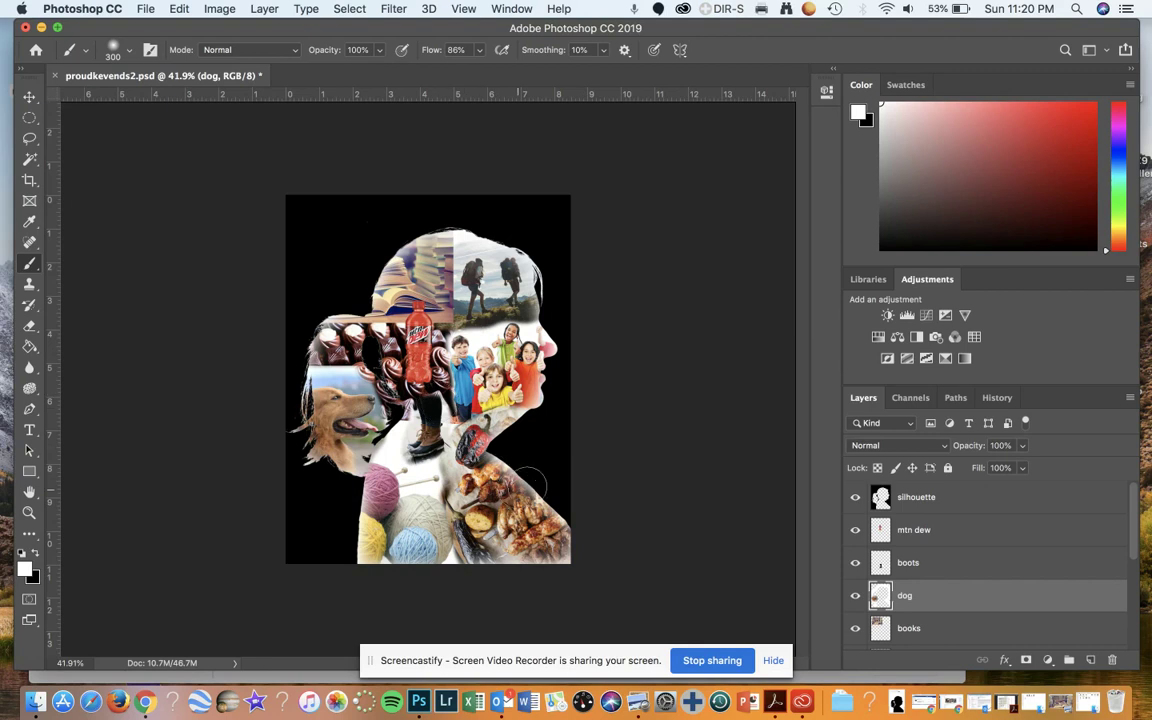
{"action": "scroll", "coordinate": [936, 534], "scroll_direction": "down", "scroll_amount": 5}
{"action": "scroll", "coordinate": [938, 536], "scroll_direction": "up", "scroll_amount": 5}
{"action": "left_click", "coordinate": [146, 9]}
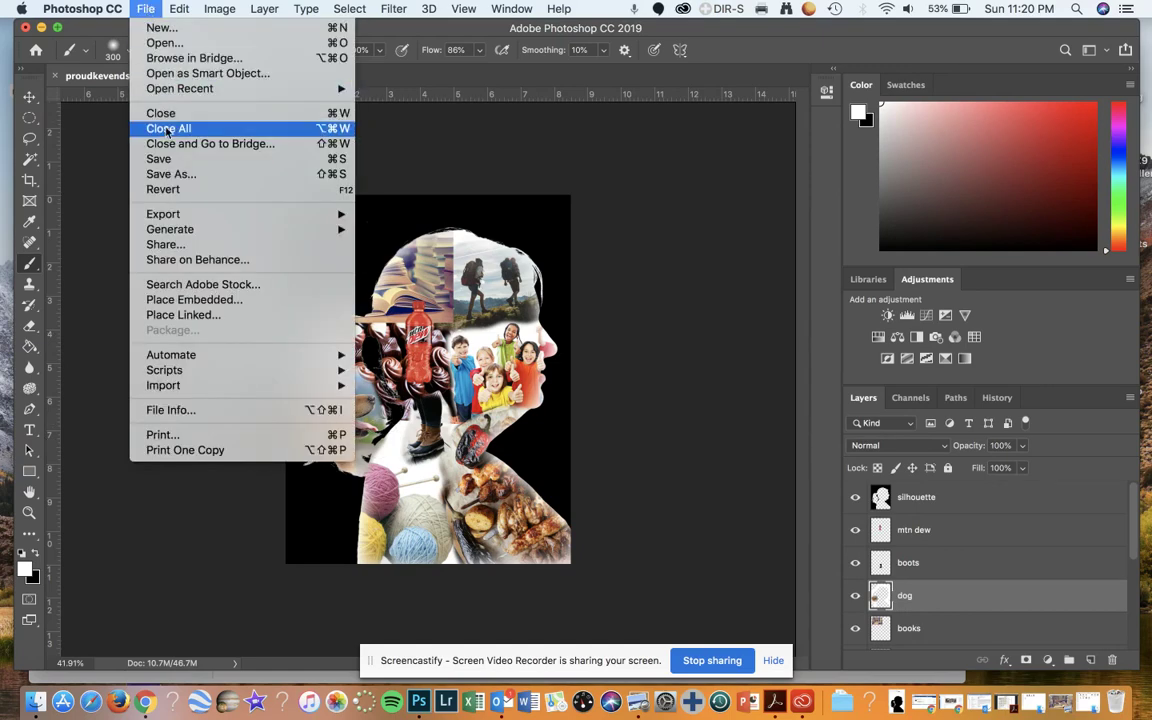
{"action": "left_click", "coordinate": [162, 159]}
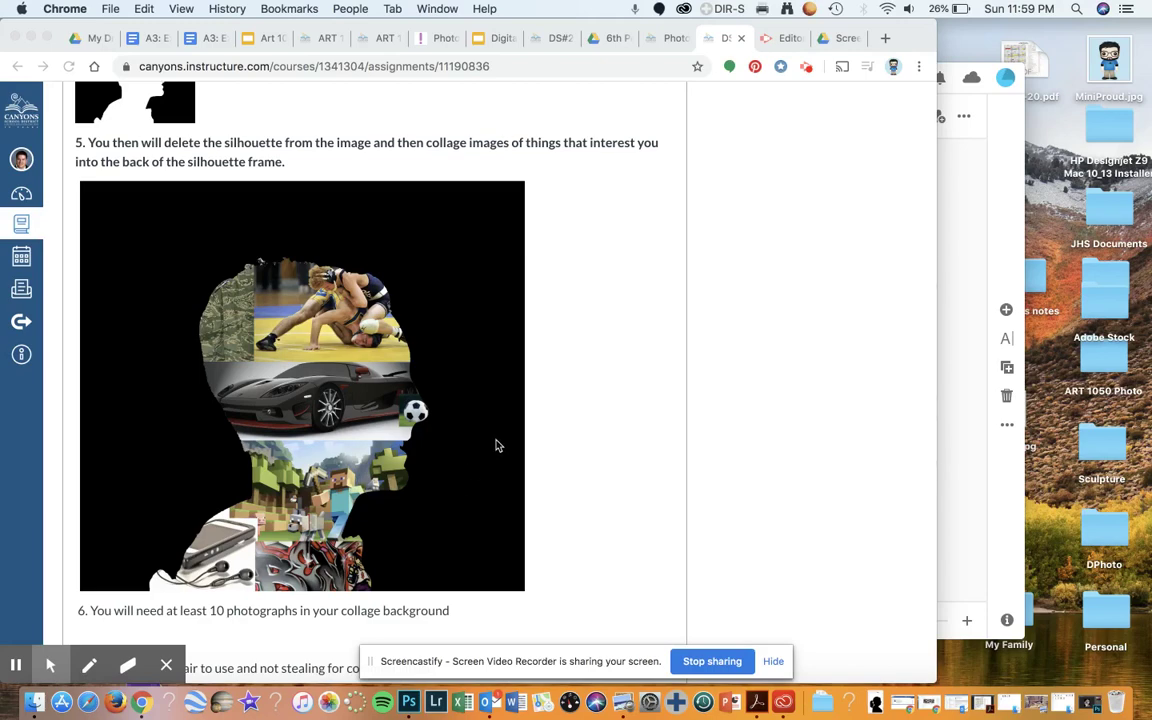
In Chrome, read the Canvas assignment's example collage, photo count requirement, image search guidelines and file-saving instructions
{"action": "scroll", "coordinate": [497, 444], "scroll_direction": "down", "scroll_amount": 4}
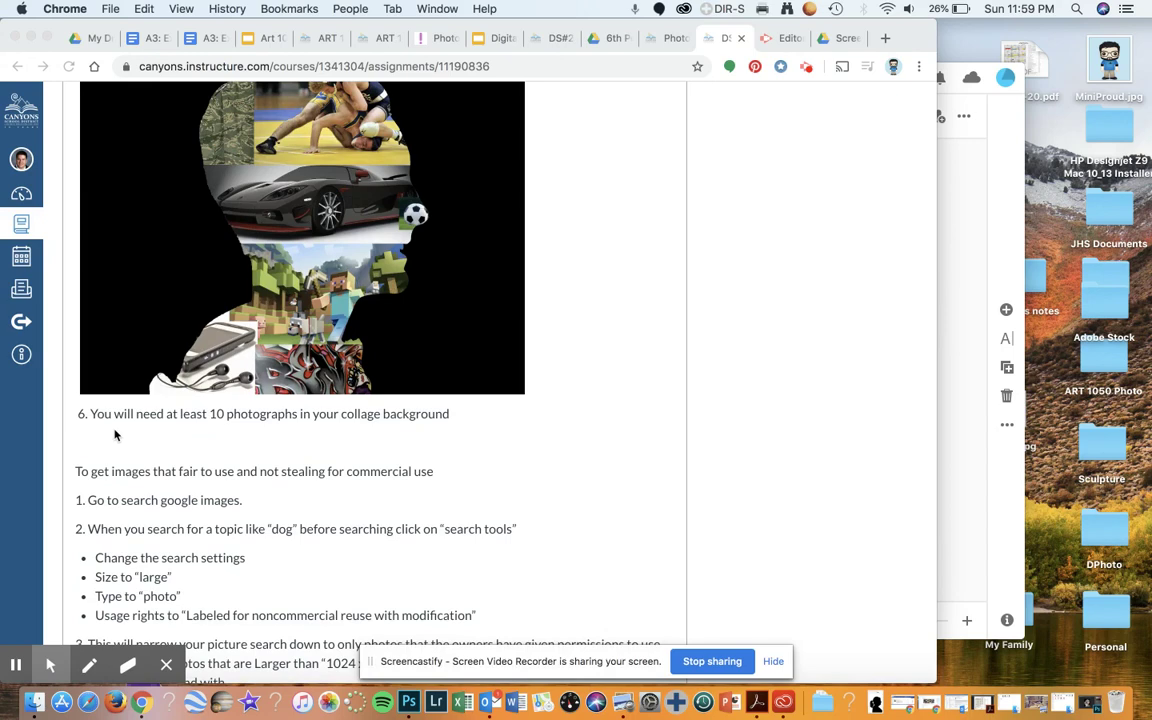
{"action": "scroll", "coordinate": [114, 434], "scroll_direction": "up", "scroll_amount": 3}
{"action": "scroll", "coordinate": [105, 560], "scroll_direction": "down", "scroll_amount": 1}
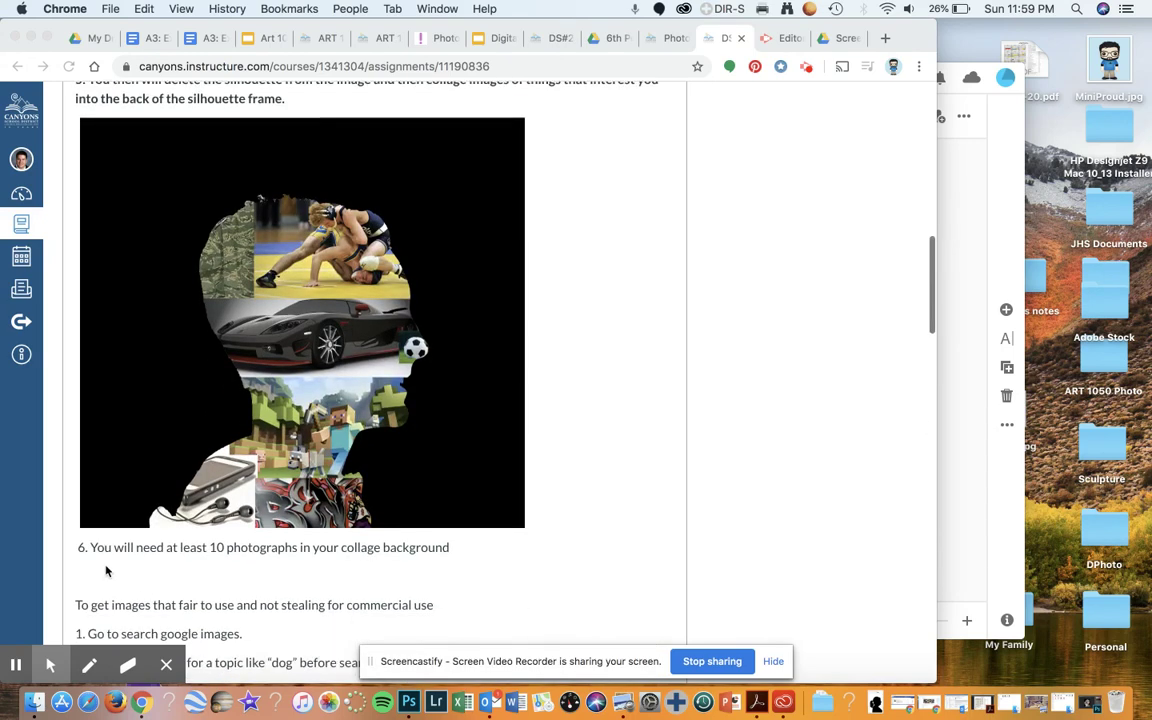
{"action": "scroll", "coordinate": [106, 571], "scroll_direction": "down", "scroll_amount": 1}
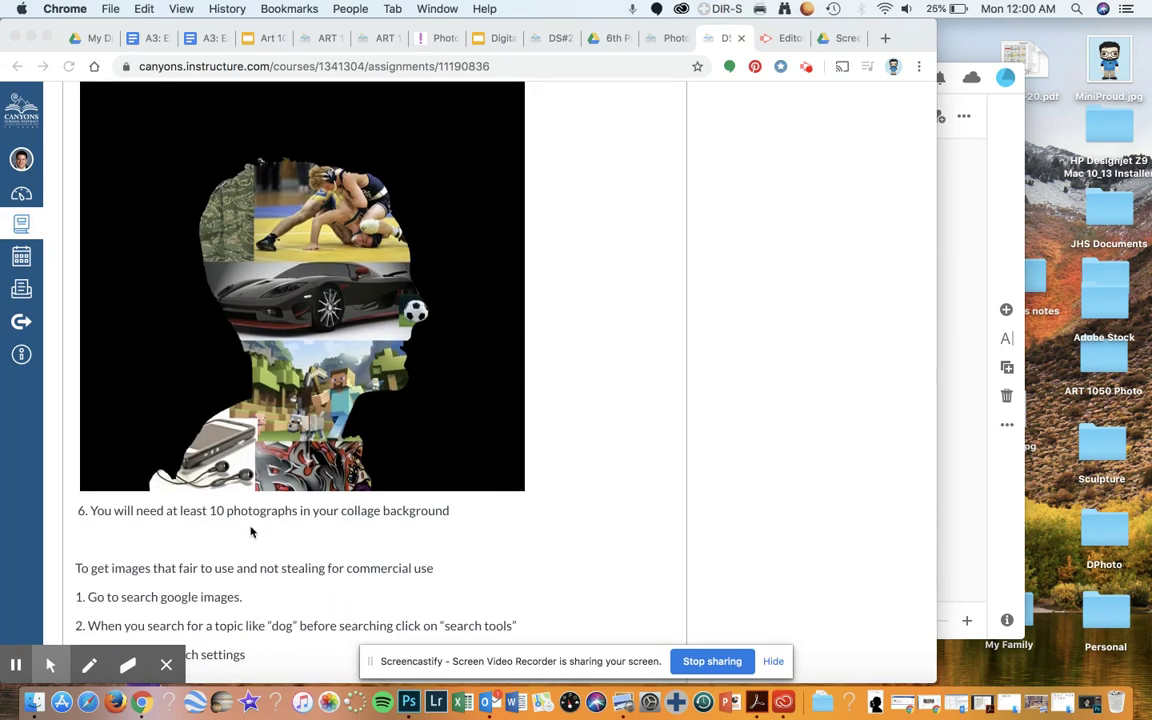
{"action": "scroll", "coordinate": [451, 512], "scroll_direction": "down", "scroll_amount": 3}
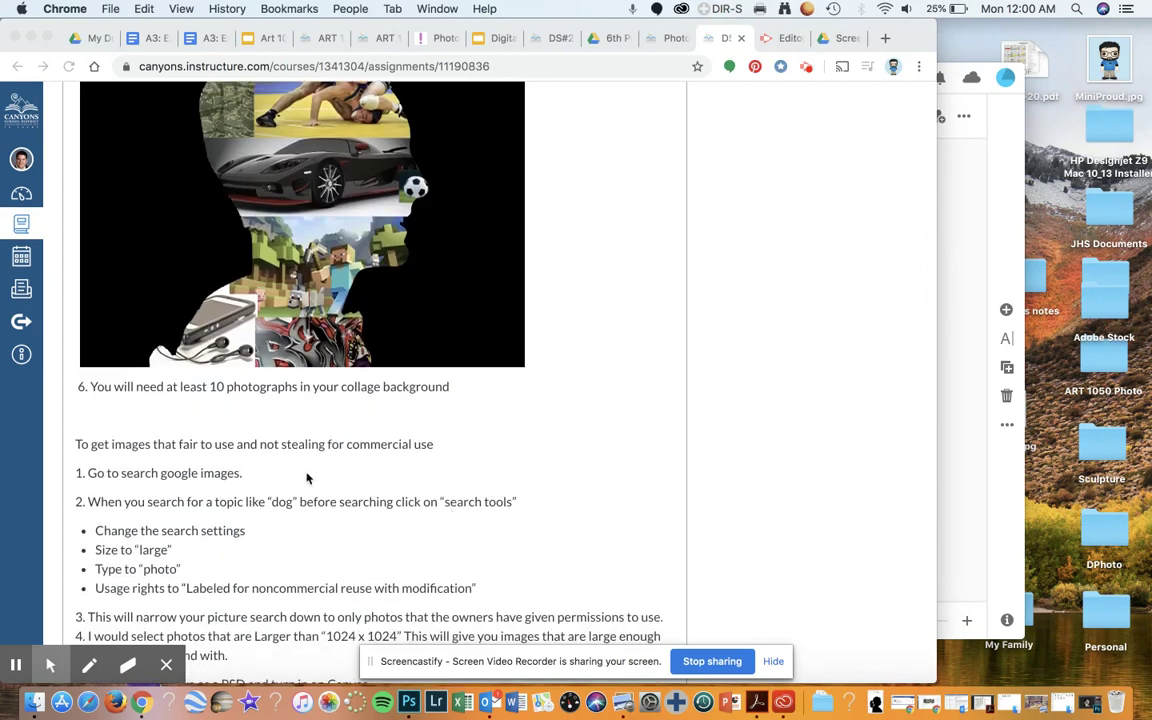
{"action": "scroll", "coordinate": [308, 478], "scroll_direction": "down", "scroll_amount": 4}
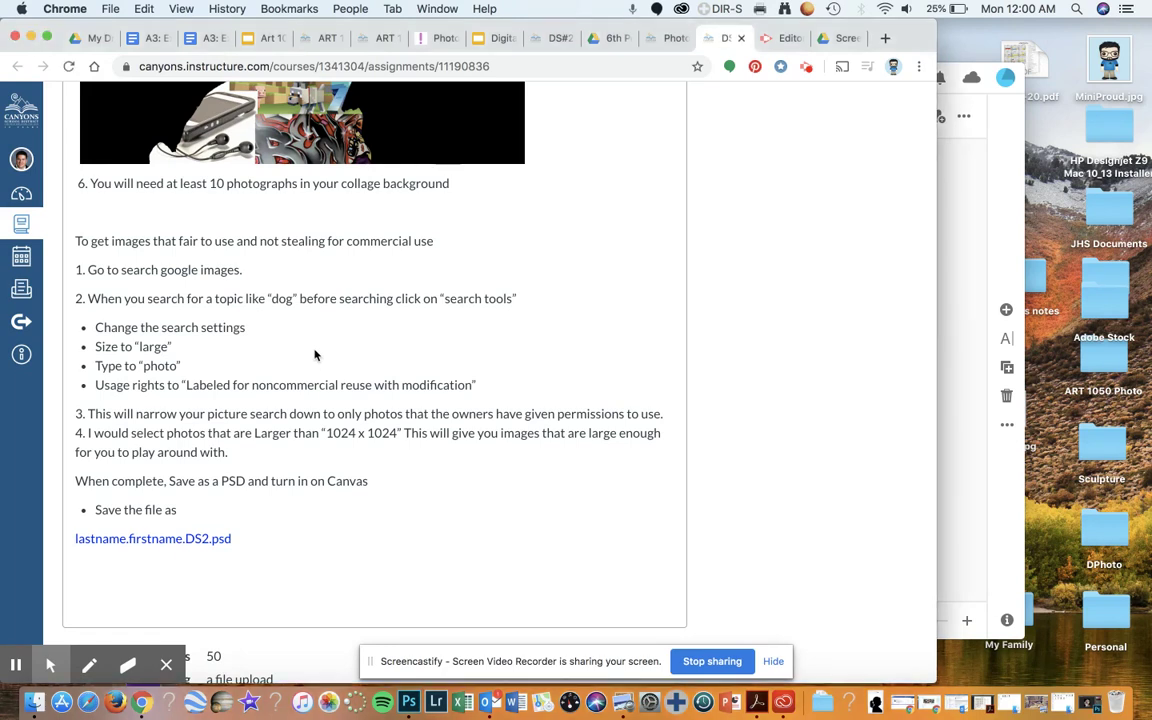
{"action": "scroll", "coordinate": [314, 354], "scroll_direction": "down", "scroll_amount": 1}
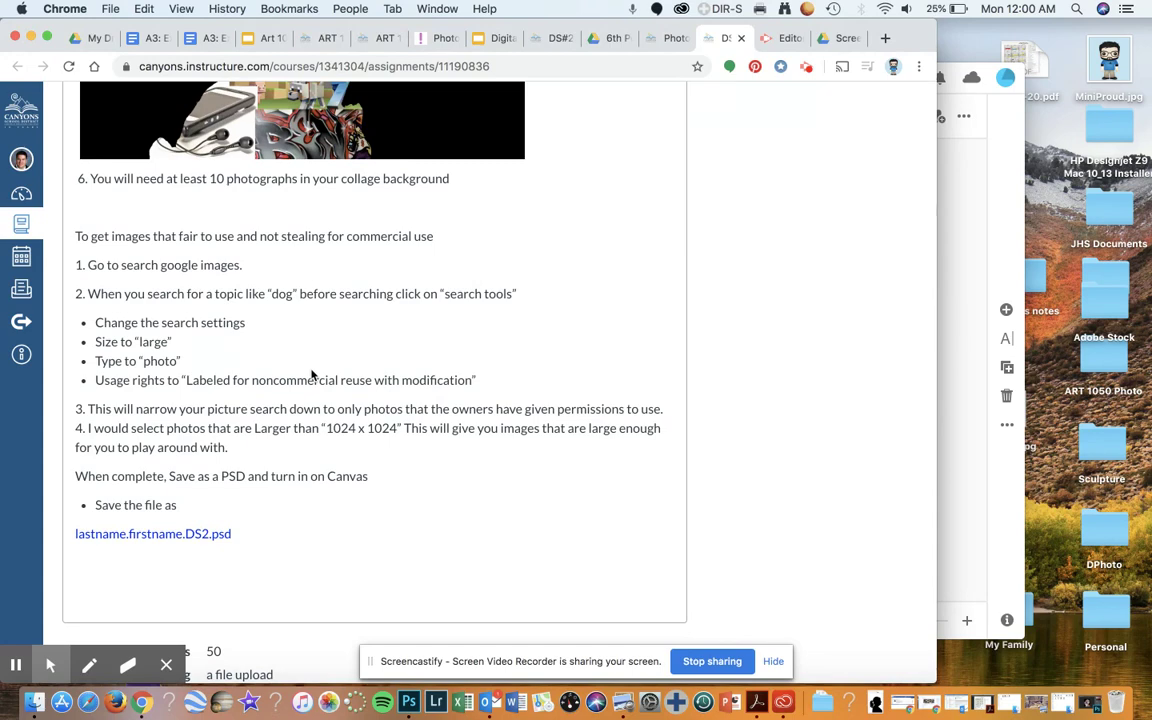
{"action": "scroll", "coordinate": [313, 372], "scroll_direction": "down", "scroll_amount": 3}
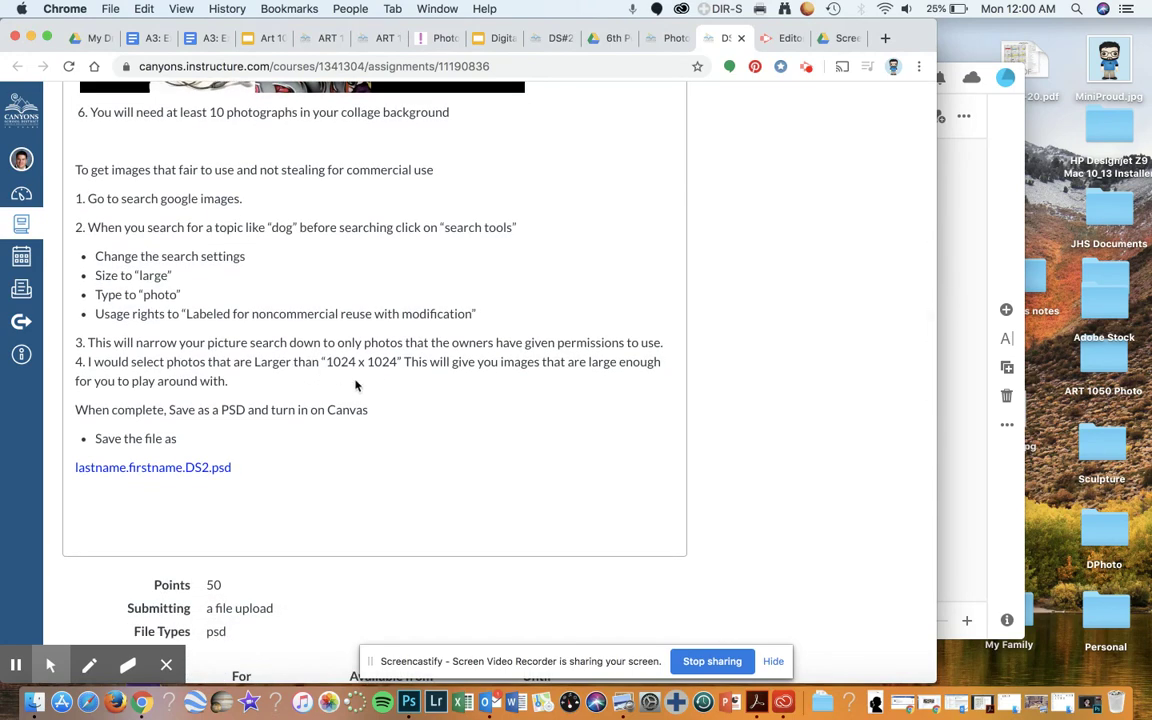
{"action": "scroll", "coordinate": [355, 385], "scroll_direction": "down", "scroll_amount": 4}
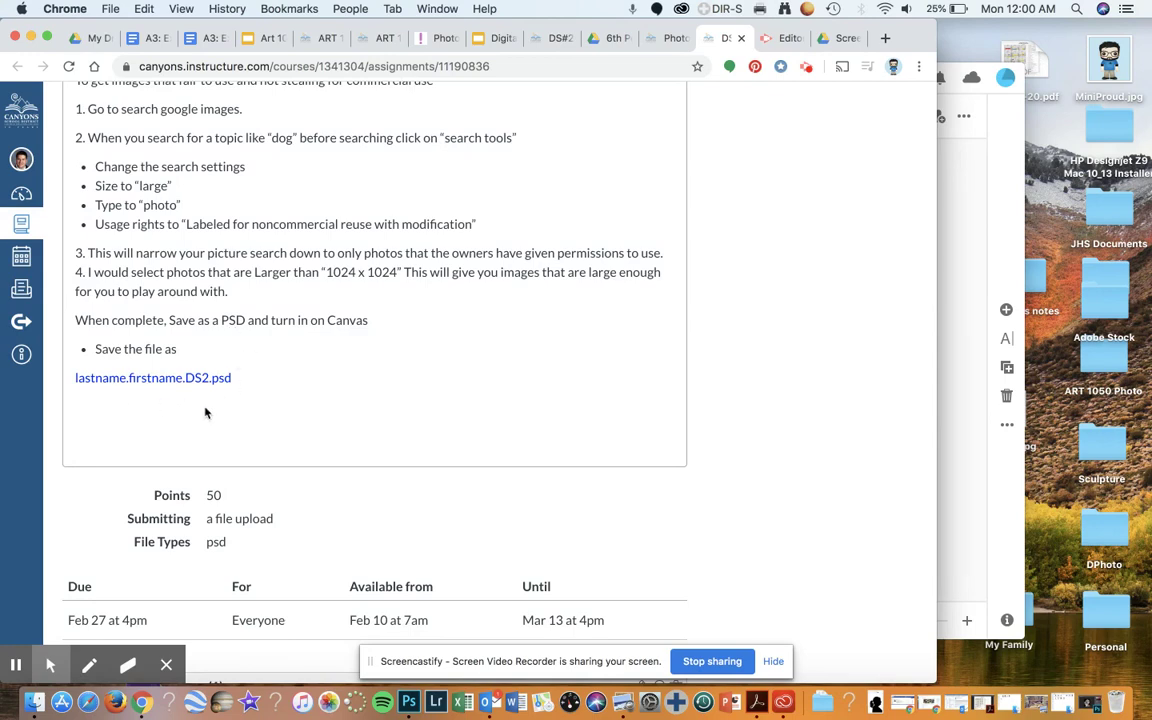
Review the DS#2 Silhouette Collage rubric's criteria for silhouette quality, photographs, craftsmanship, image size, resolution, layers and tool use
{"action": "scroll", "coordinate": [323, 387], "scroll_direction": "down", "scroll_amount": 20}
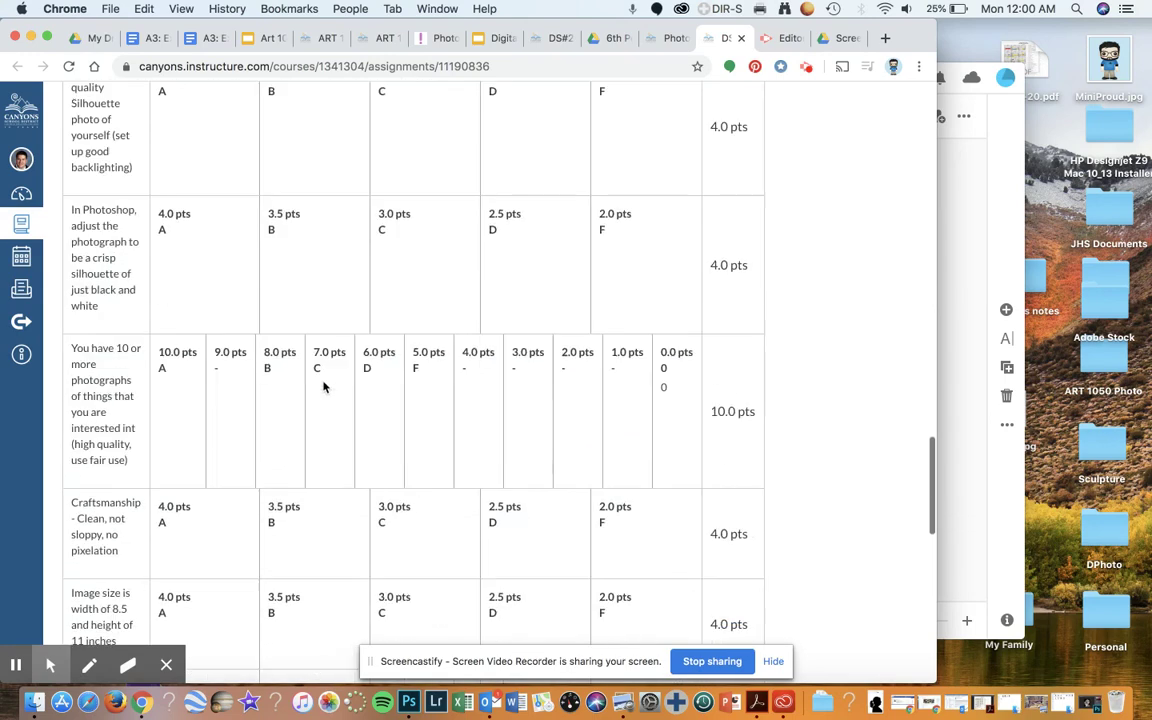
{"action": "scroll", "coordinate": [324, 386], "scroll_direction": "down", "scroll_amount": 4}
{"action": "scroll", "coordinate": [329, 422], "scroll_direction": "up", "scroll_amount": 12}
{"action": "scroll", "coordinate": [329, 420], "scroll_direction": "up", "scroll_amount": 8}
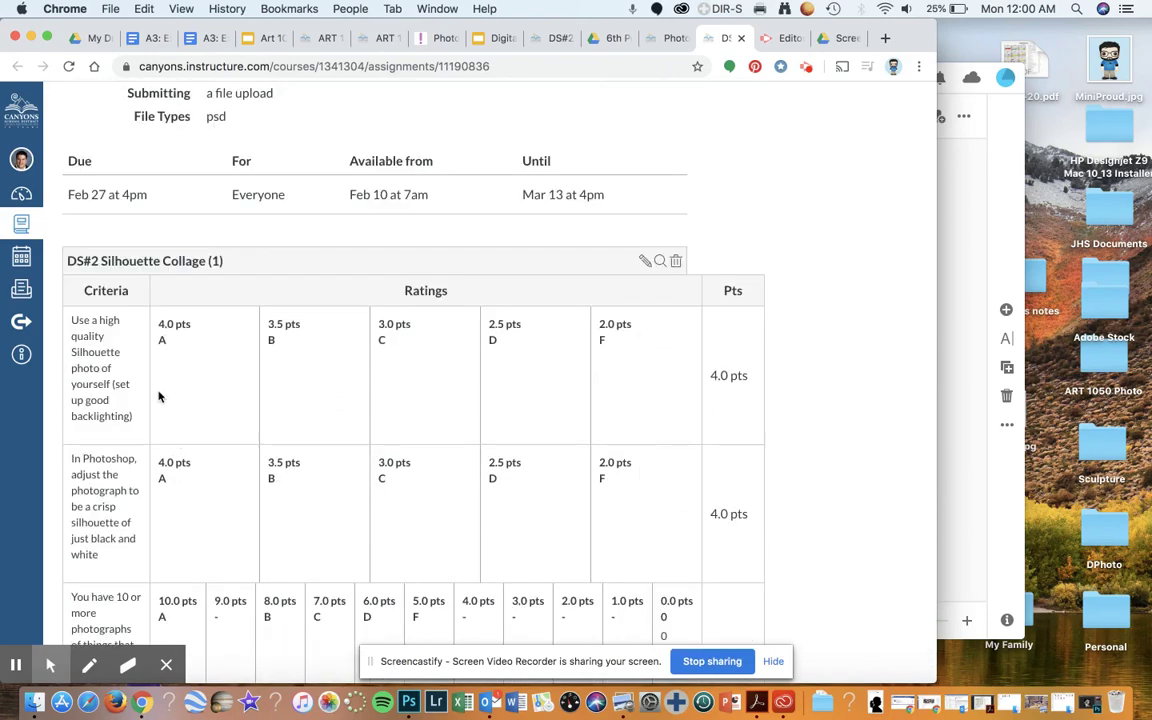
{"action": "scroll", "coordinate": [158, 397], "scroll_direction": "down", "scroll_amount": 2}
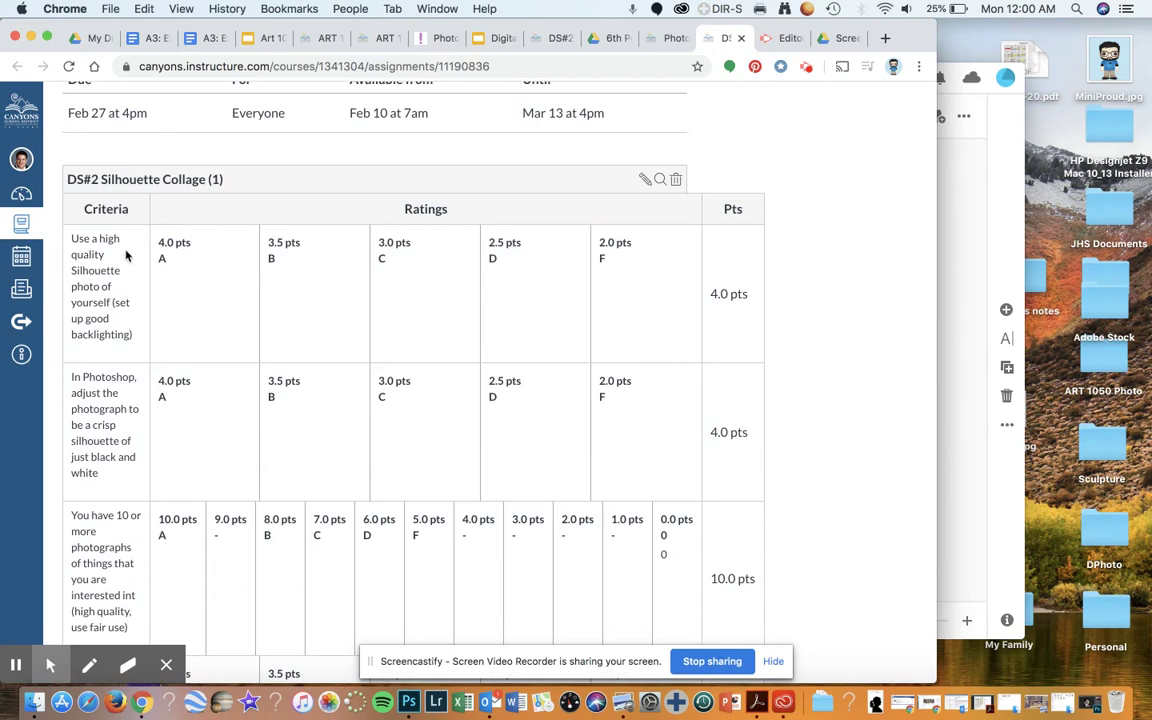
{"action": "scroll", "coordinate": [122, 286], "scroll_direction": "down", "scroll_amount": 7}
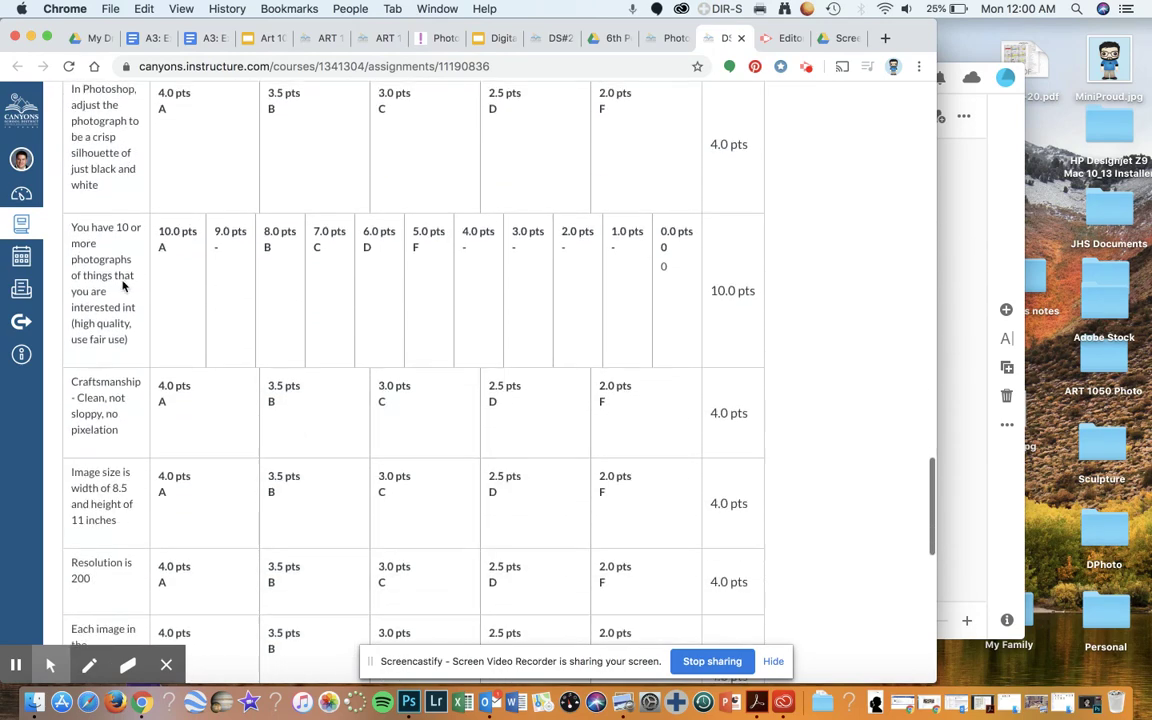
{"action": "scroll", "coordinate": [293, 273], "scroll_direction": "down", "scroll_amount": 4}
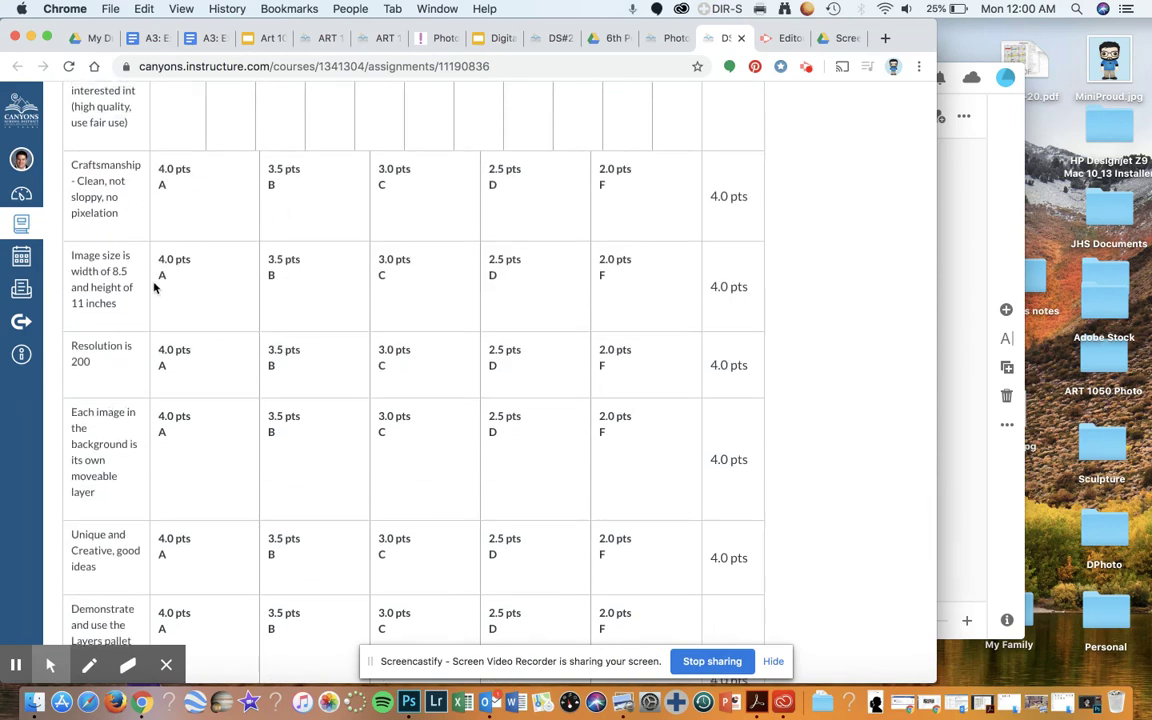
{"action": "scroll", "coordinate": [127, 288], "scroll_direction": "down", "scroll_amount": 3}
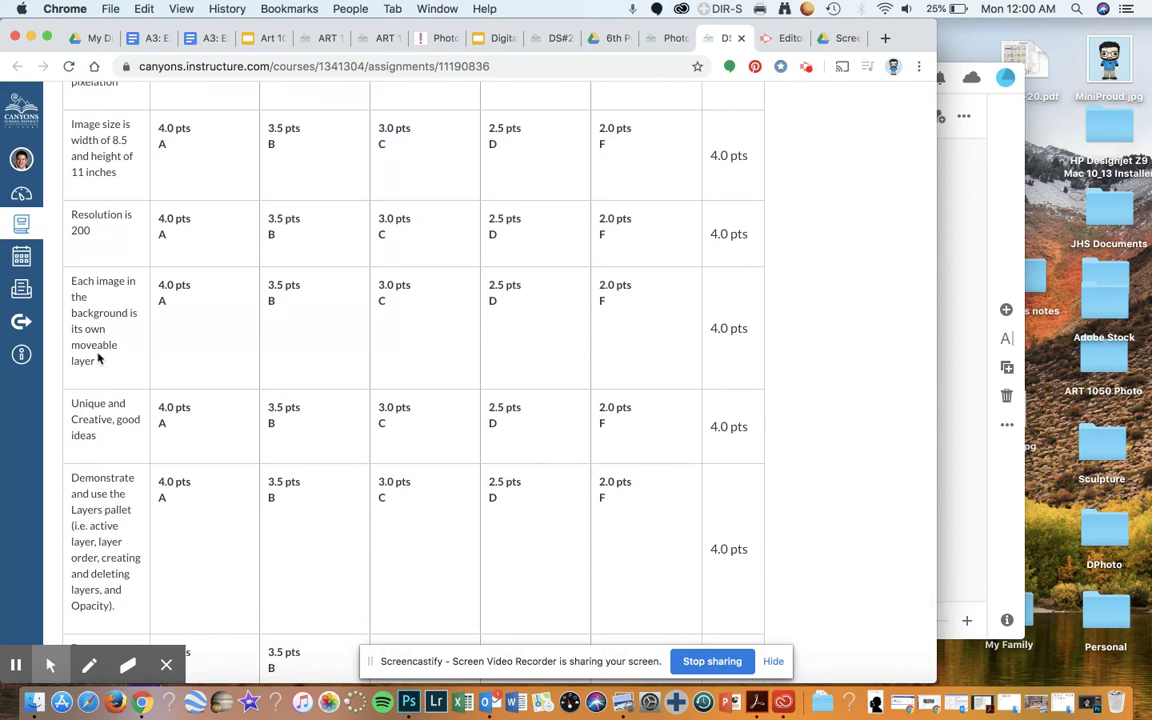
{"action": "scroll", "coordinate": [114, 388], "scroll_direction": "down", "scroll_amount": 4}
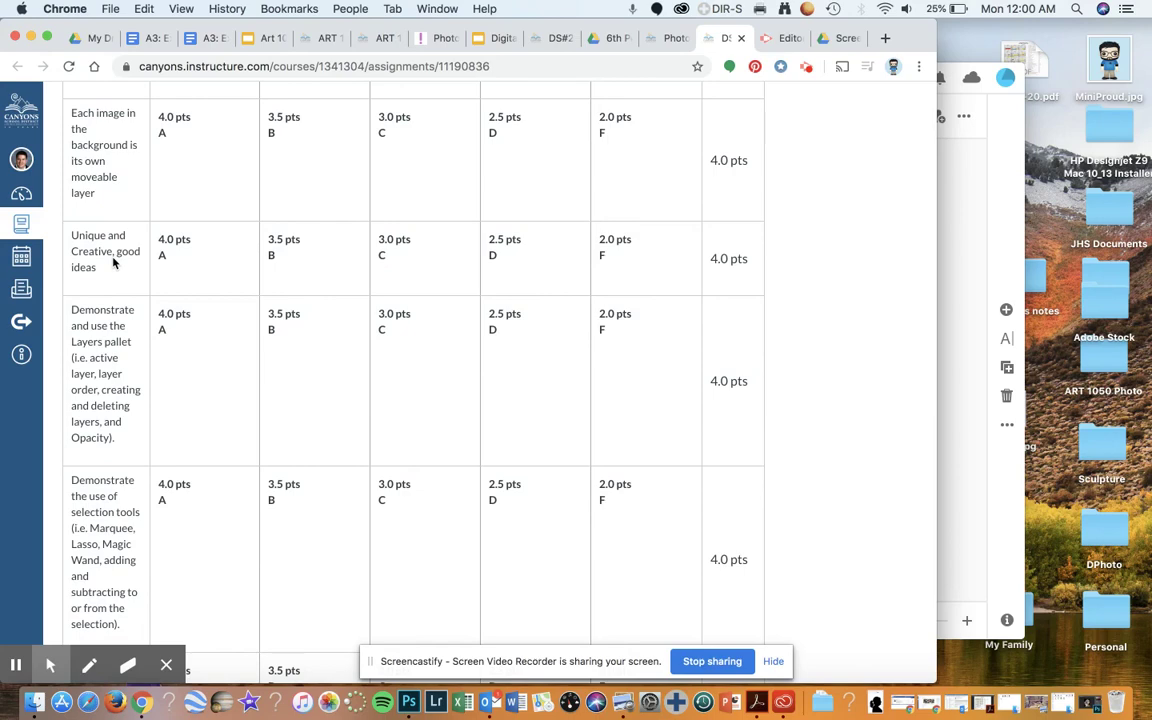
{"action": "scroll", "coordinate": [113, 260], "scroll_direction": "down", "scroll_amount": 2}
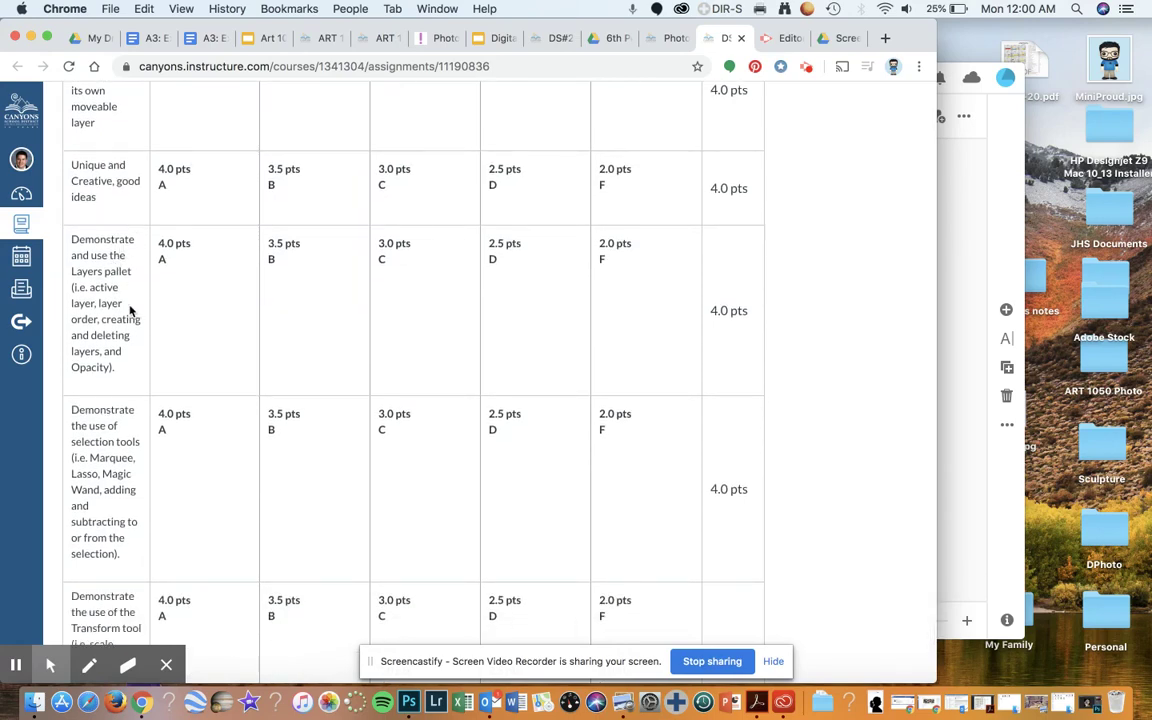
{"action": "scroll", "coordinate": [130, 311], "scroll_direction": "down", "scroll_amount": 4}
{"action": "scroll", "coordinate": [160, 309], "scroll_direction": "up", "scroll_amount": 10}
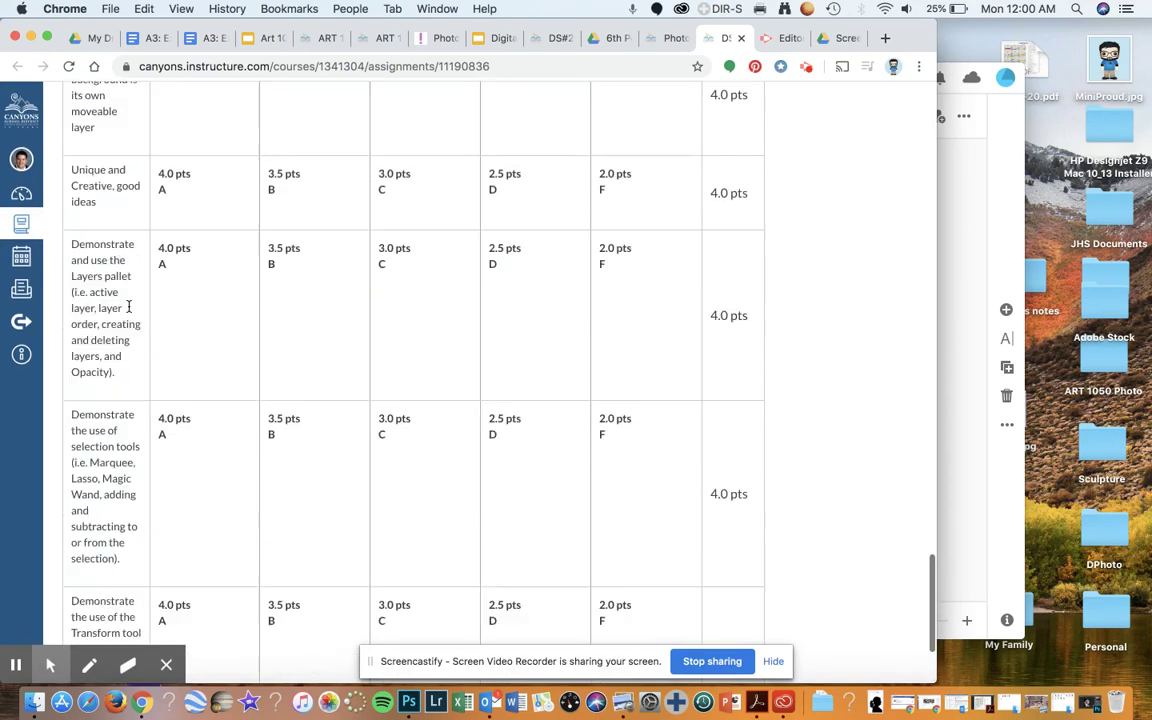
Re-examine the assignment's example collage, submission details and rubric criteria
{"action": "scroll", "coordinate": [128, 308], "scroll_direction": "up", "scroll_amount": 15}
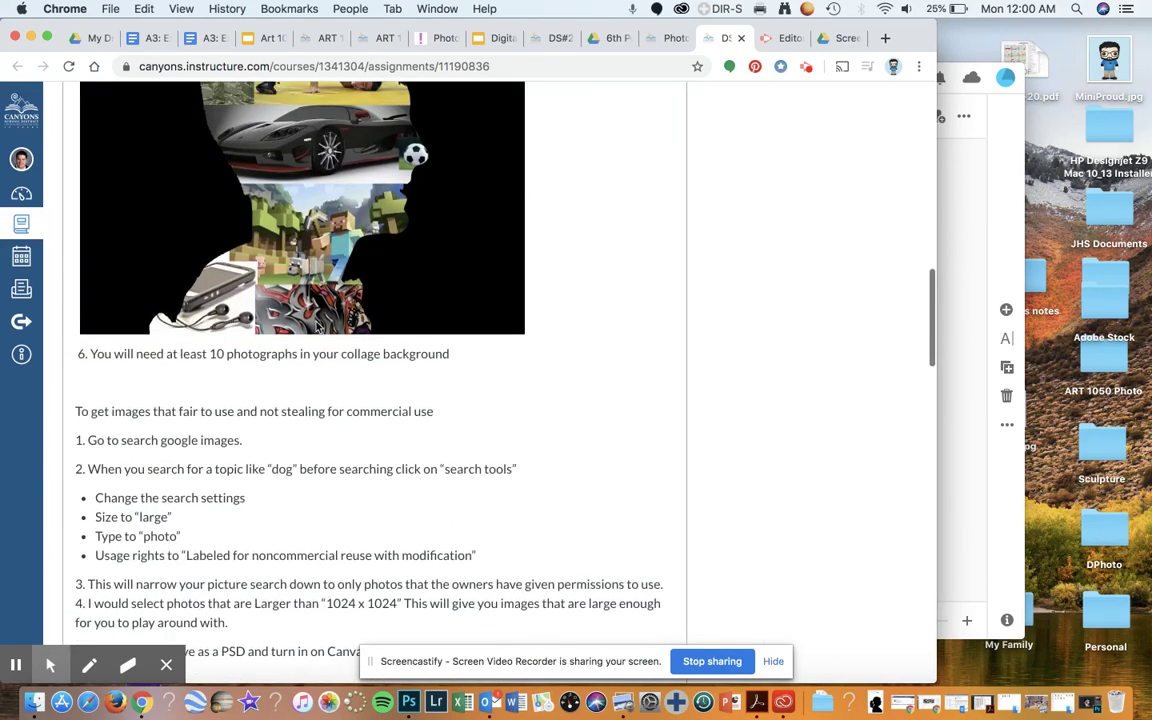
{"action": "scroll", "coordinate": [321, 330], "scroll_direction": "up", "scroll_amount": 1}
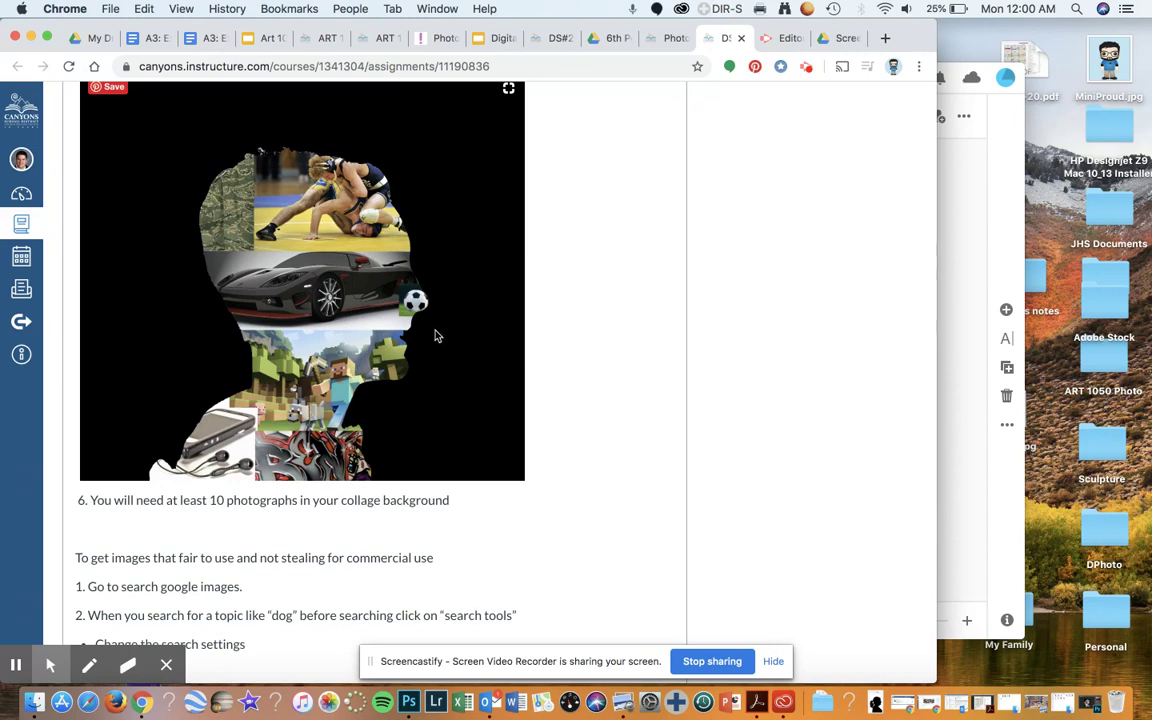
{"action": "scroll", "coordinate": [435, 336], "scroll_direction": "up", "scroll_amount": 2}
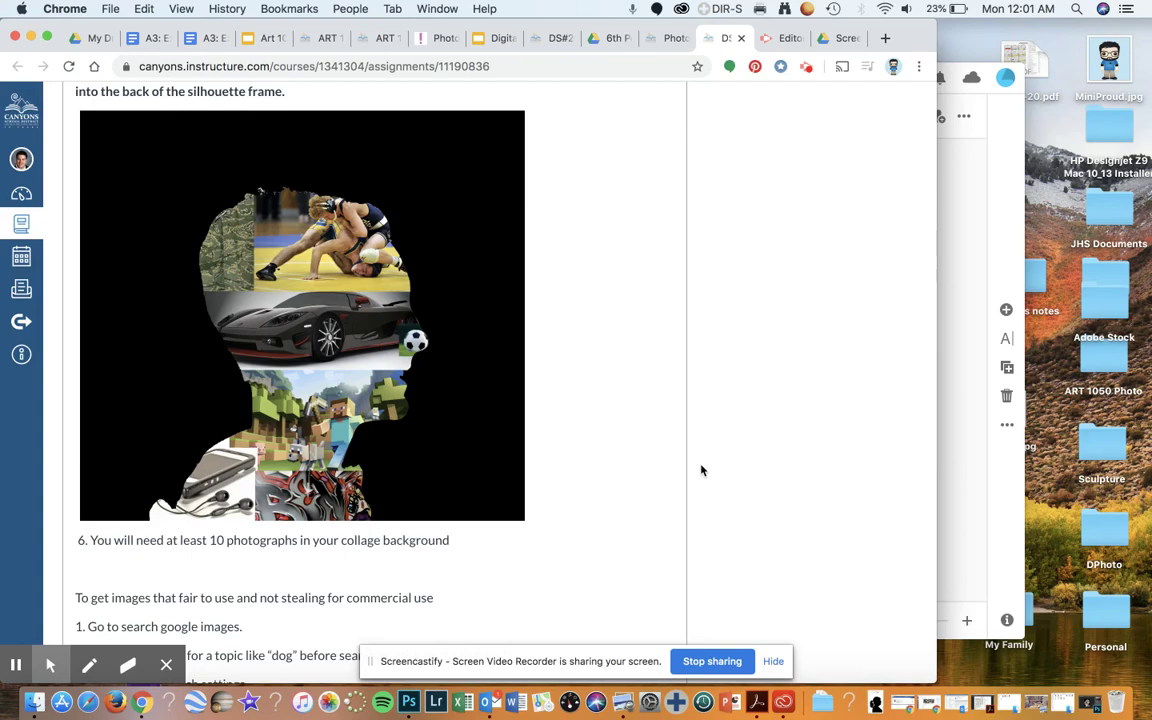
{"action": "scroll", "coordinate": [701, 470], "scroll_direction": "down", "scroll_amount": 15}
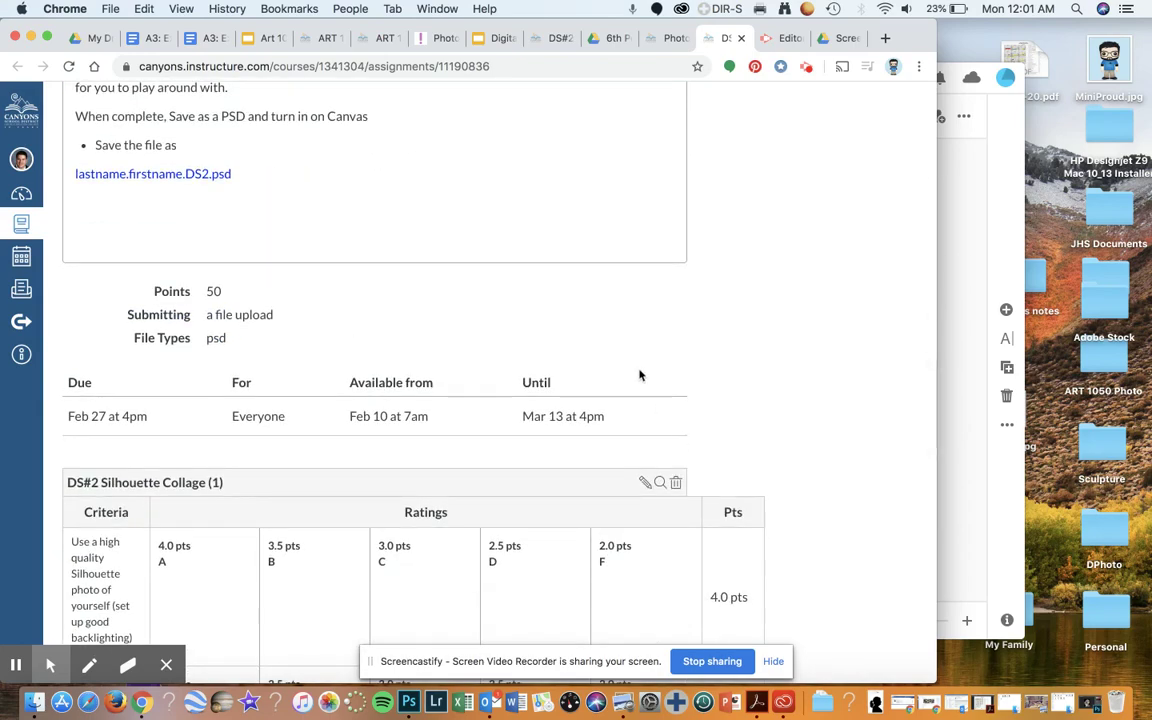
{"action": "scroll", "coordinate": [640, 375], "scroll_direction": "down", "scroll_amount": 15}
{"action": "scroll", "coordinate": [640, 375], "scroll_direction": "up", "scroll_amount": 5}
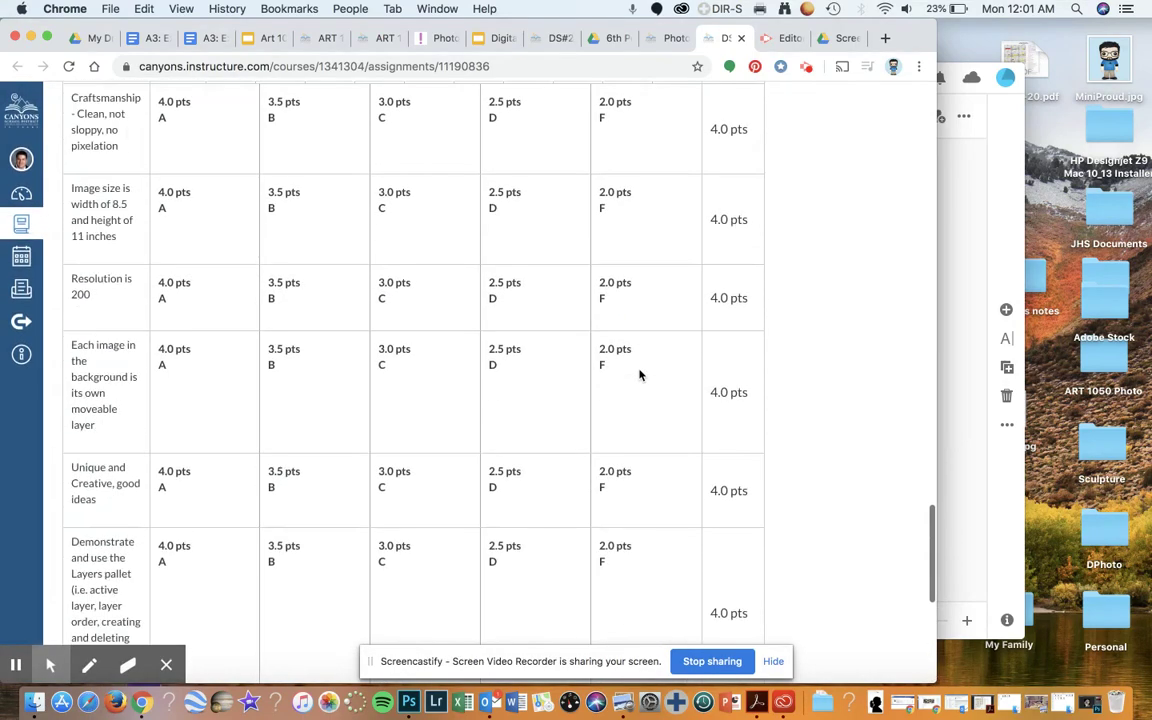